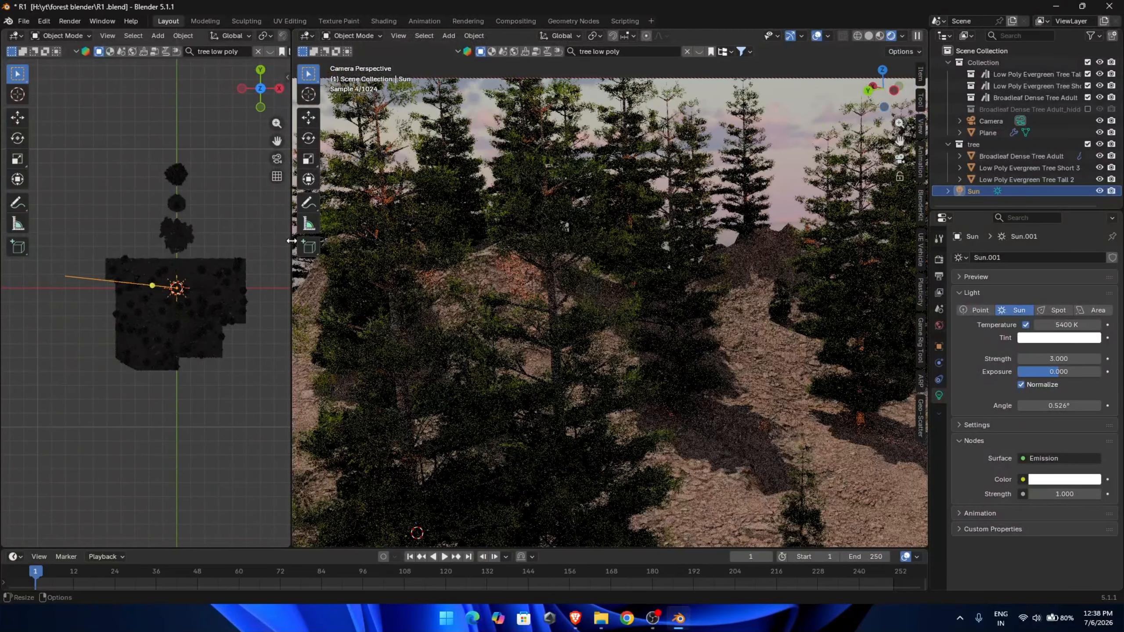
drag(291, 241, 555, 246)
shift+middle_drag(766, 295, 766, 291)
scroll(766, 291, up, 1)
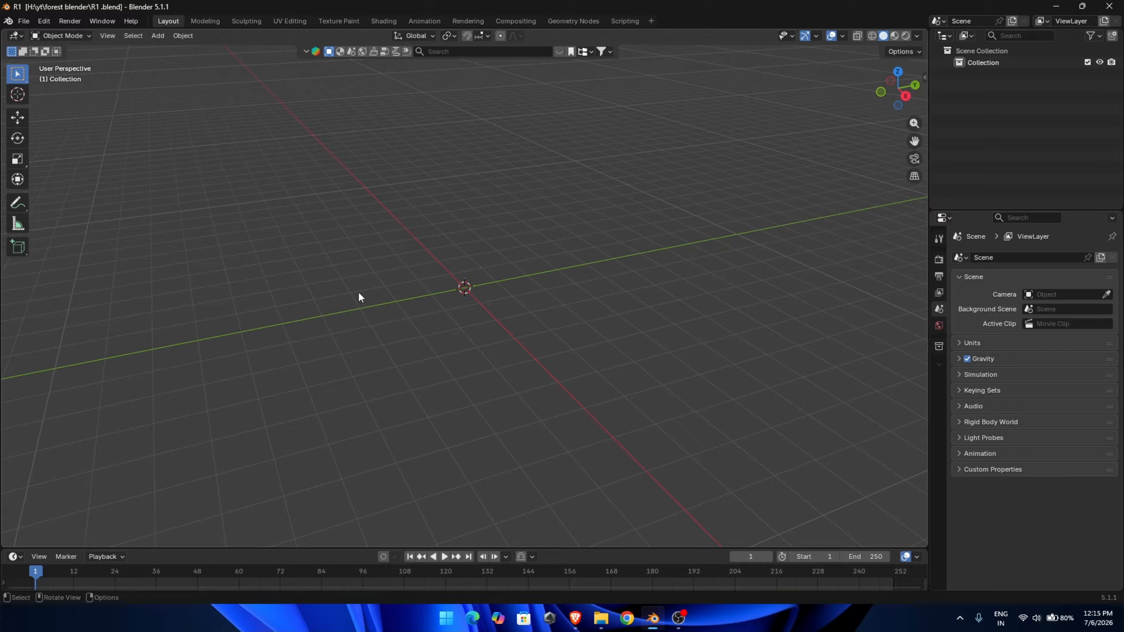
Step: Add a mesh plane at the world origin of the empty scene
middle_drag(359, 292, 599, 395)
key(shift+a)
mouse_move(590, 362)
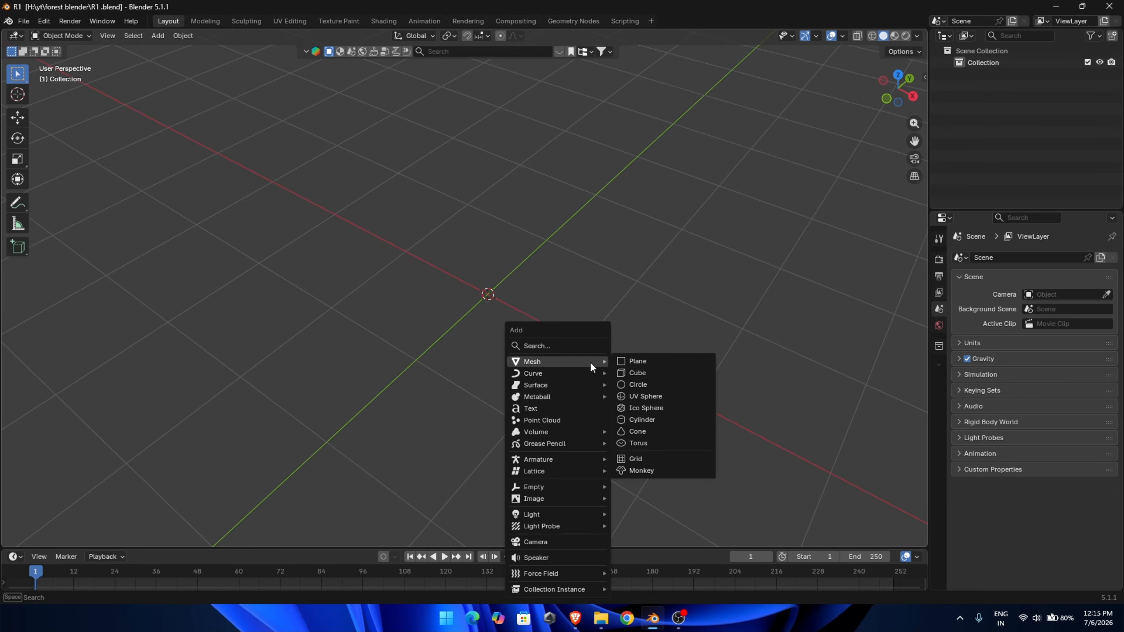
click(637, 361)
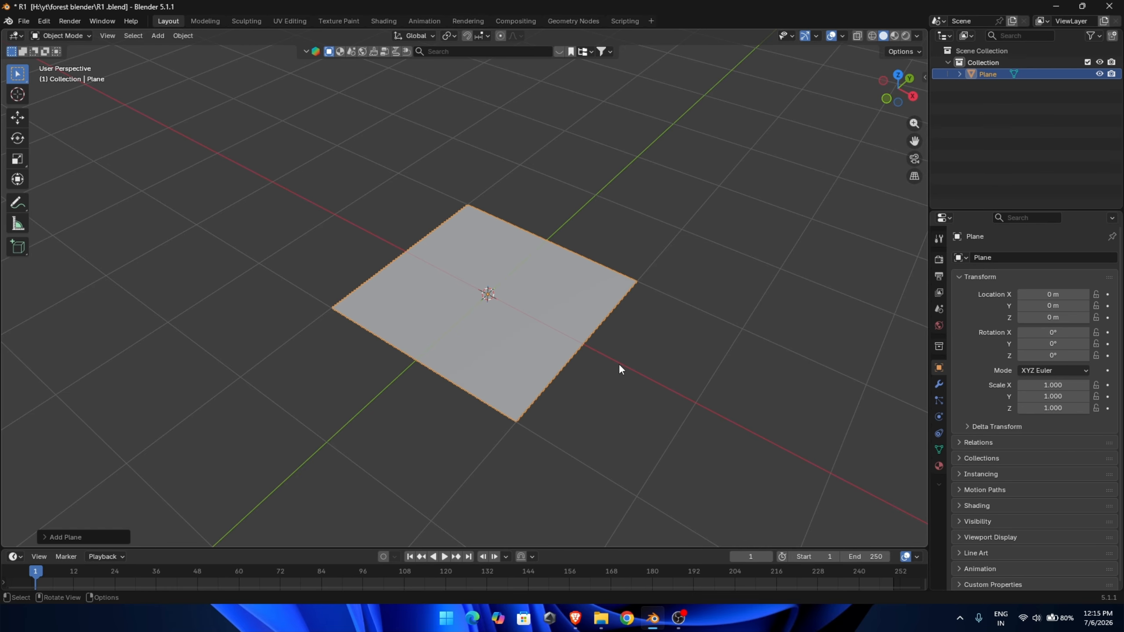
Step: Scale the plane up to several times its size and apply its object transform
key(s)
click(867, 407)
scroll(642, 355, down, 5)
middle_drag(642, 355, 602, 321)
key(ctrl+a)
click(543, 362)
Step: Add Displace and Subdivision Surface modifiers to the plane and place the Subdivision above the Displace in the stack
click(939, 384)
click(1018, 257)
click(981, 272)
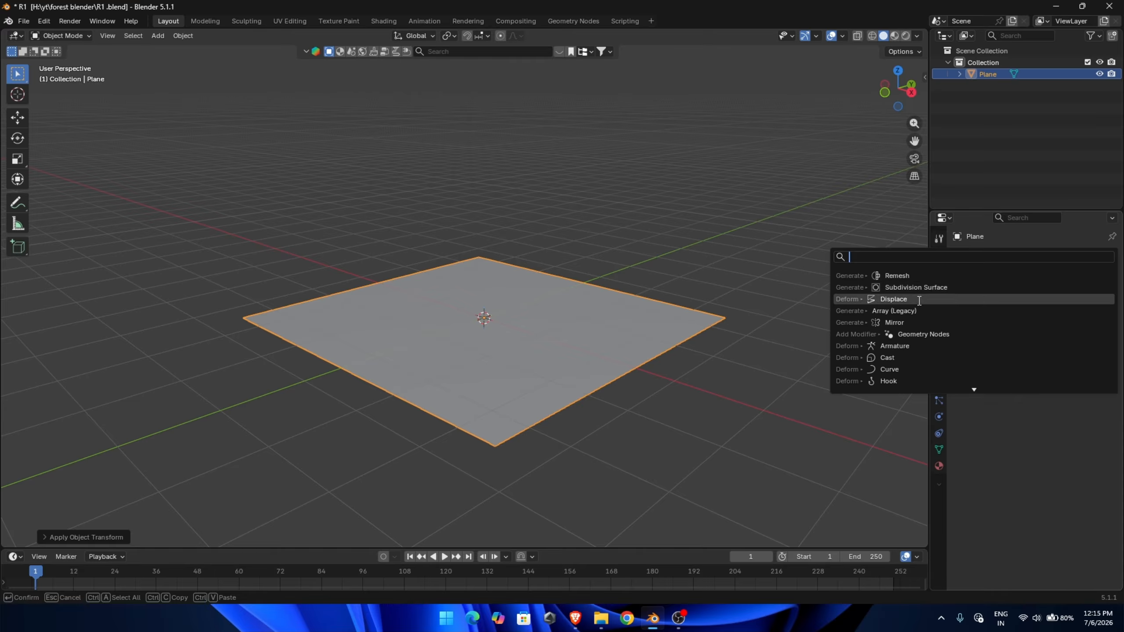
click(920, 300)
click(962, 257)
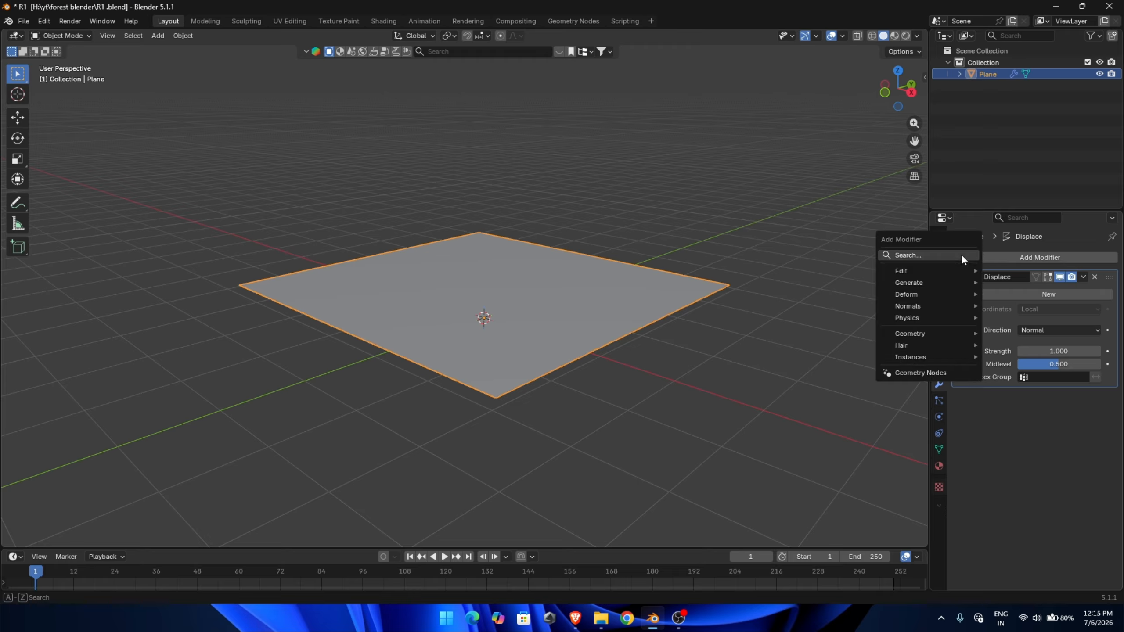
click(908, 255)
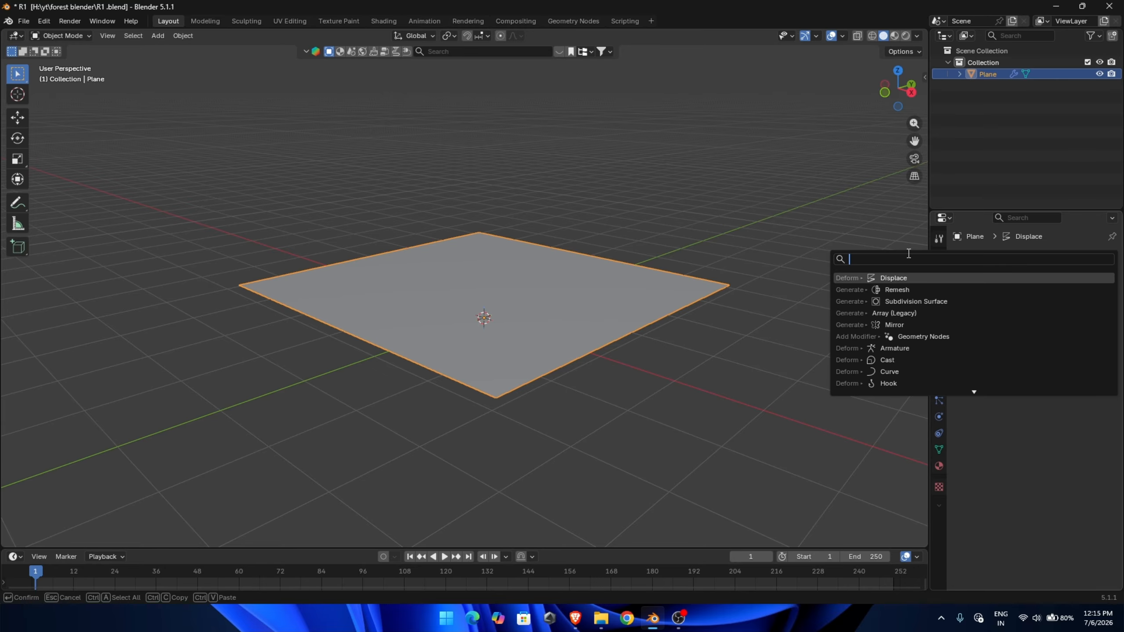
click(913, 300)
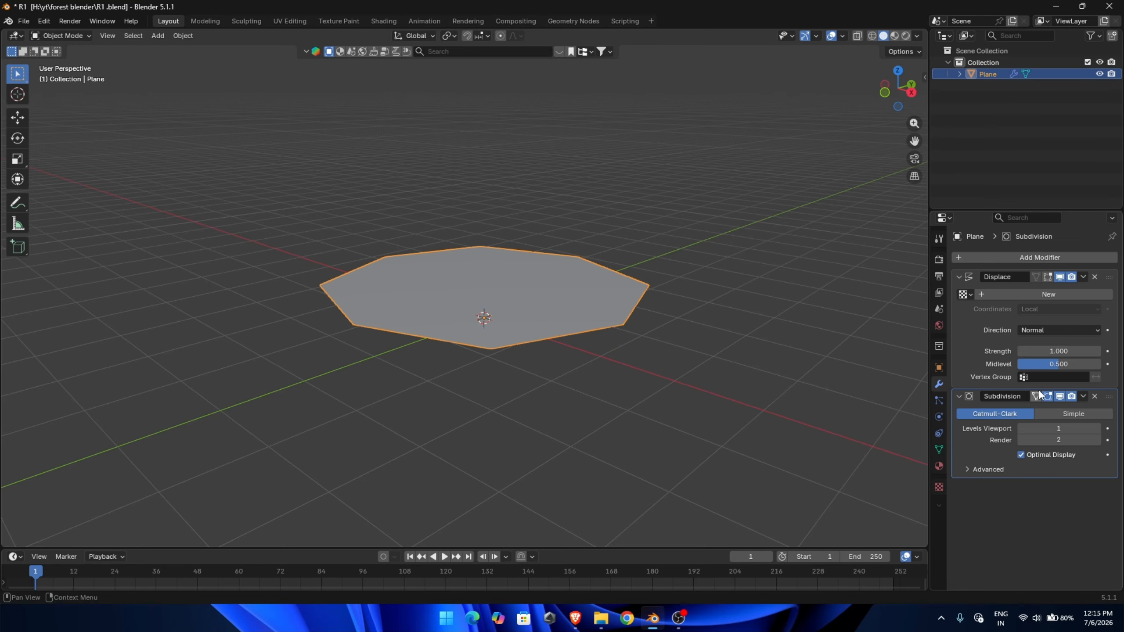
drag(1109, 398, 1096, 274)
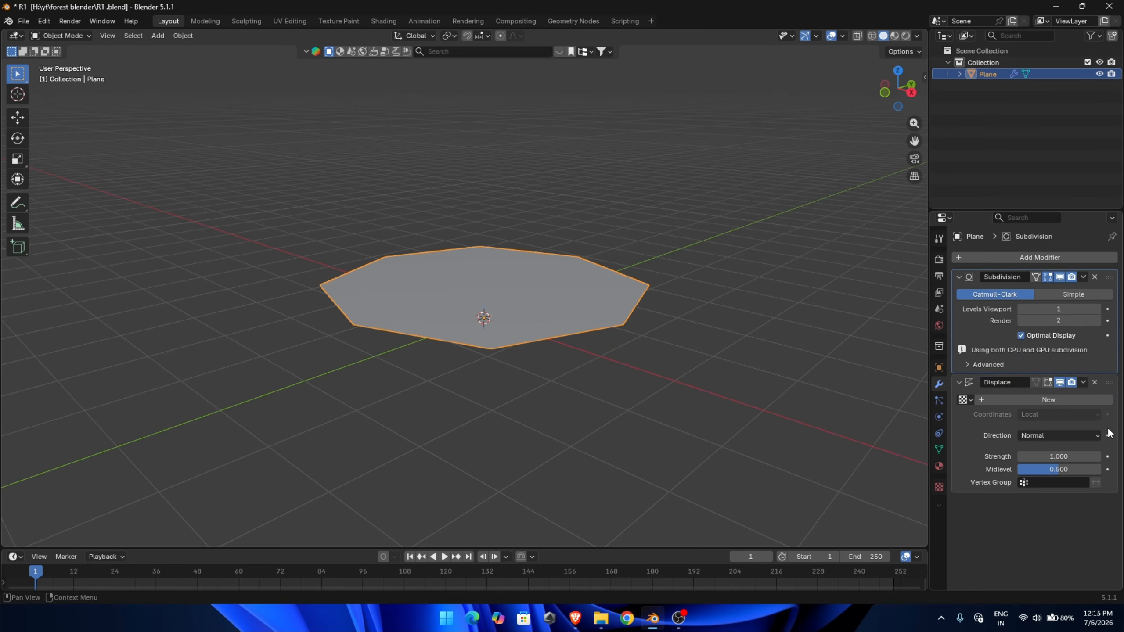
Step: Create a new texture for the Displace modifier and load "Height Map PNG.png" from the Rocky Land and Rivers folder into it
click(1019, 399)
click(1108, 385)
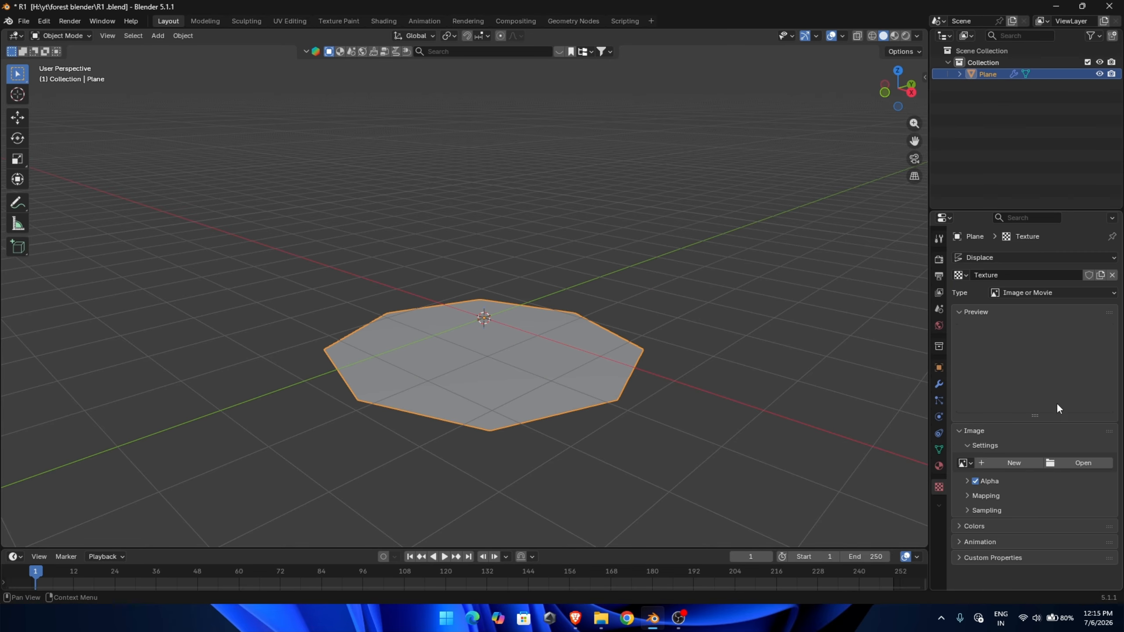
click(1082, 462)
click(473, 84)
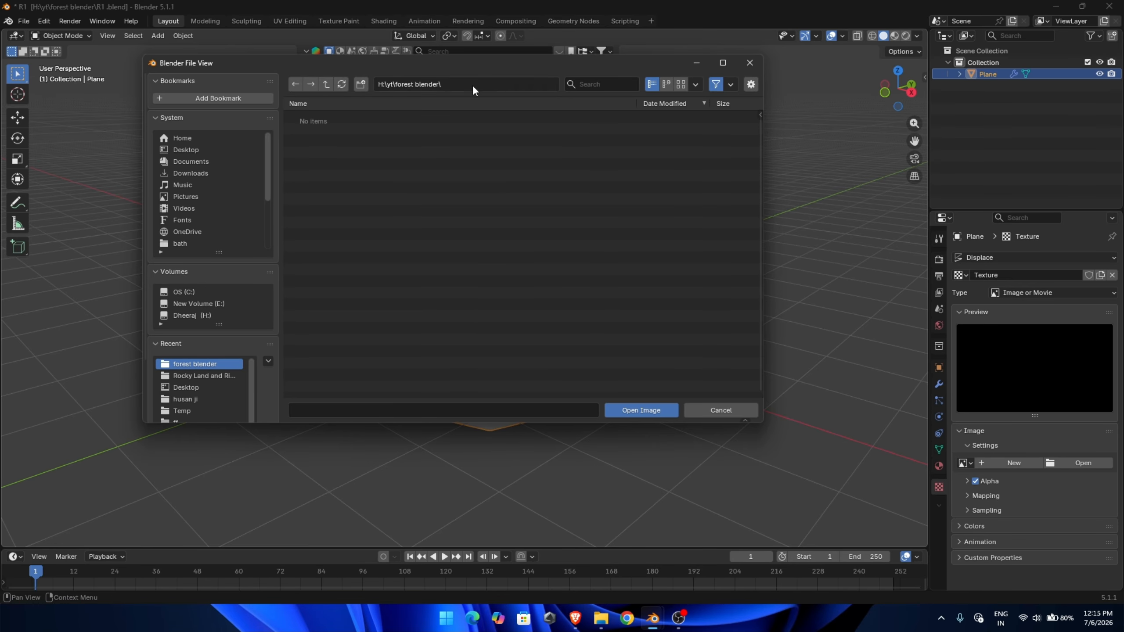
key(ctrl+v)
key(Return)
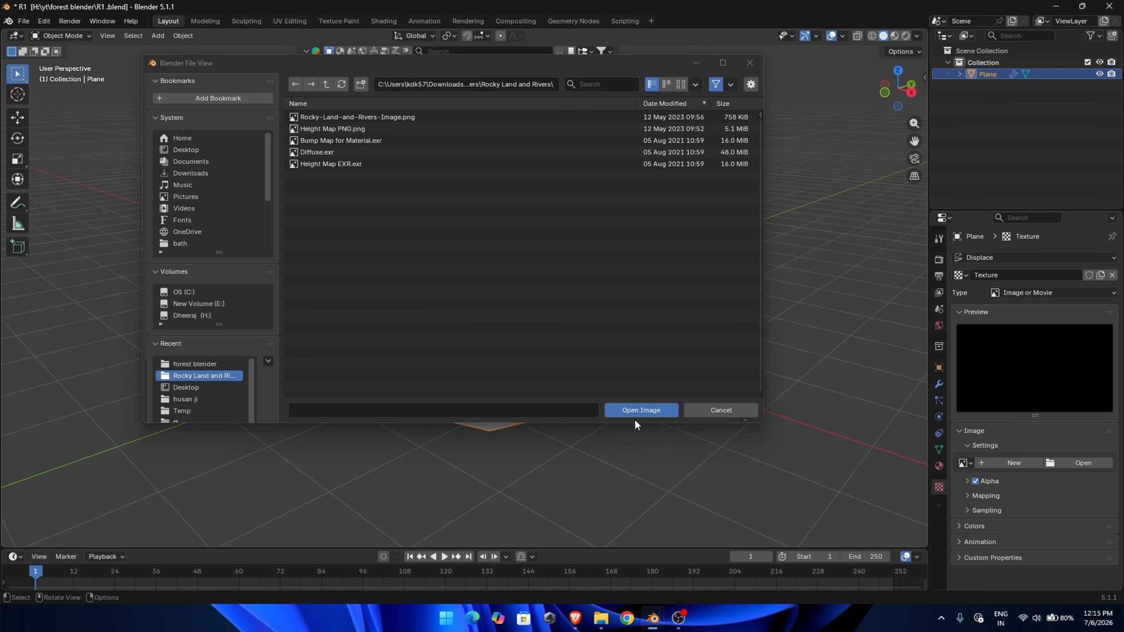
click(404, 119)
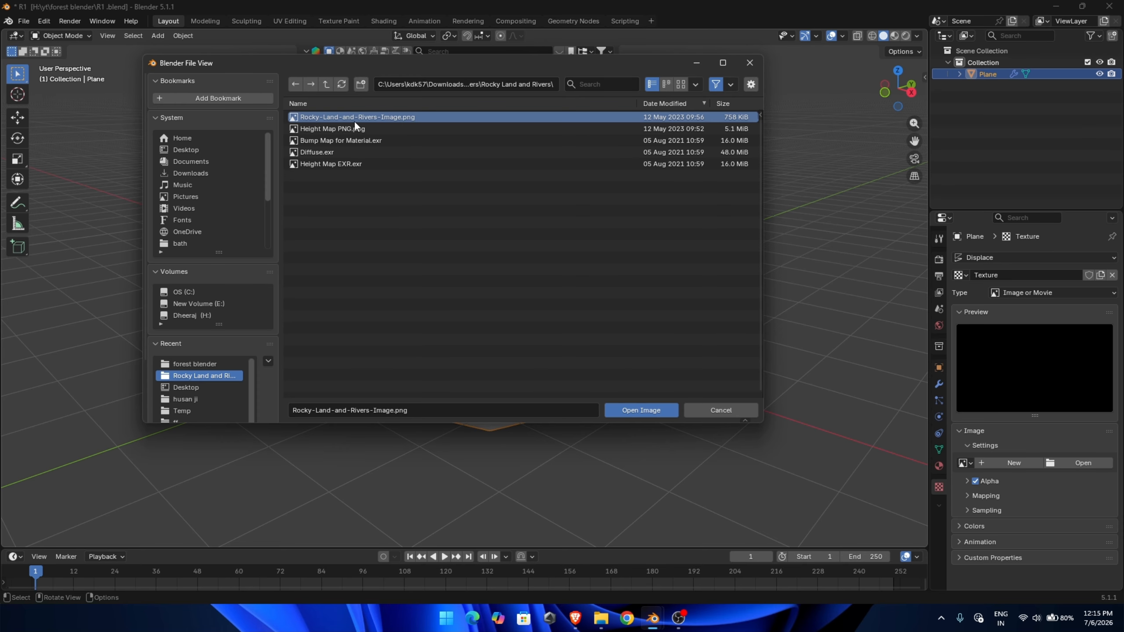
click(328, 128)
click(648, 407)
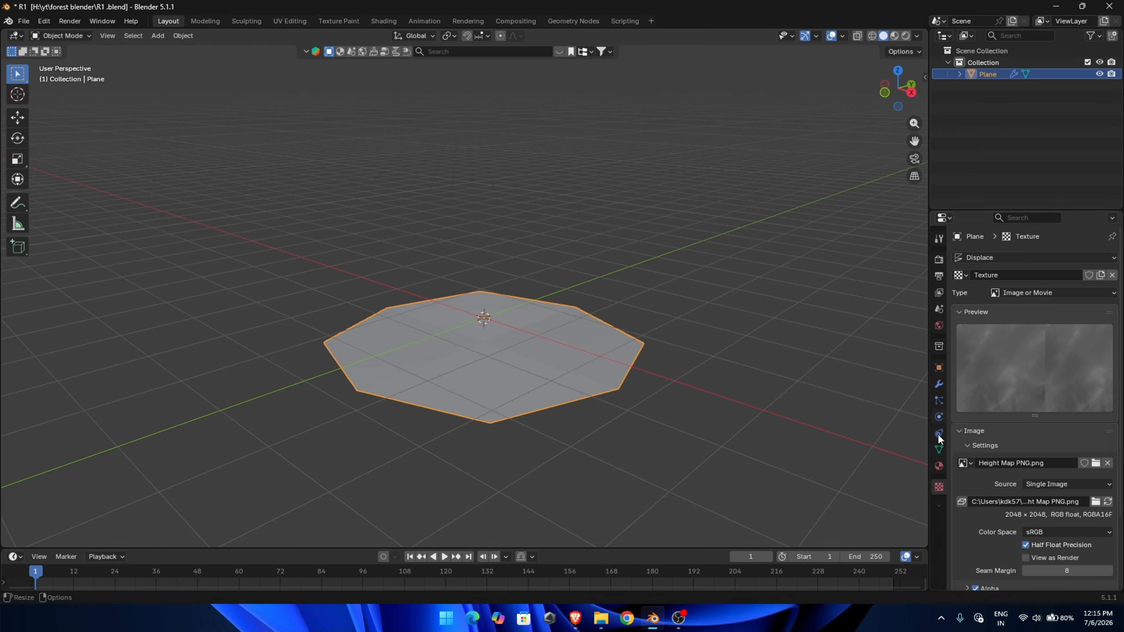
Step: Set the Subdivision modifier's viewport levels to 6 and the Displace modifier's texture coordinates to UV
click(939, 383)
click(1058, 310)
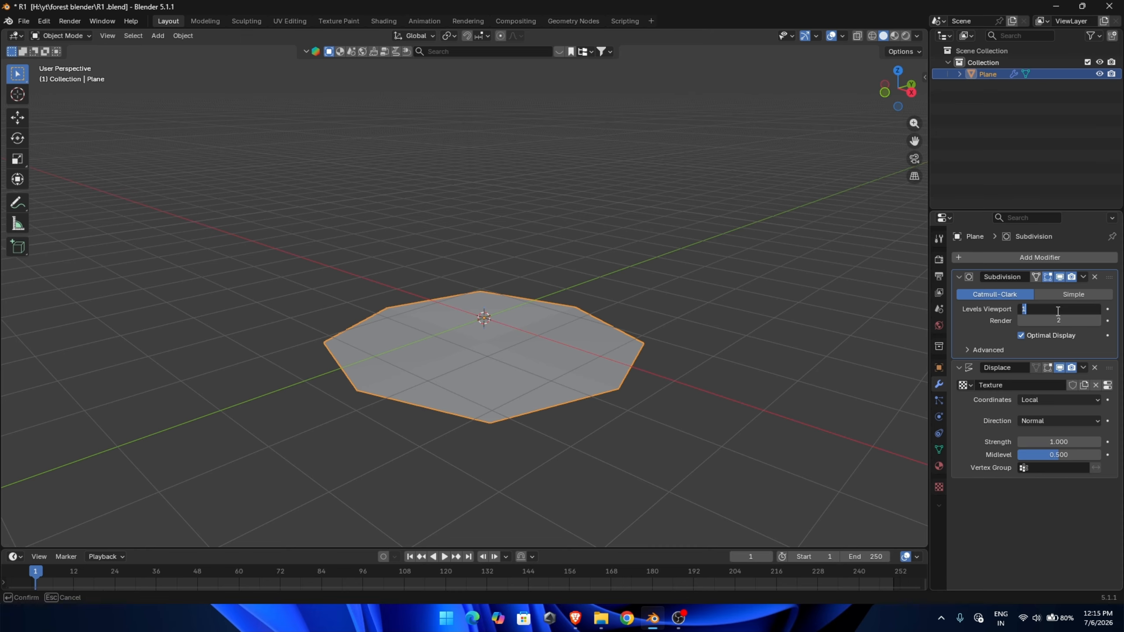
text(6)
key(Return)
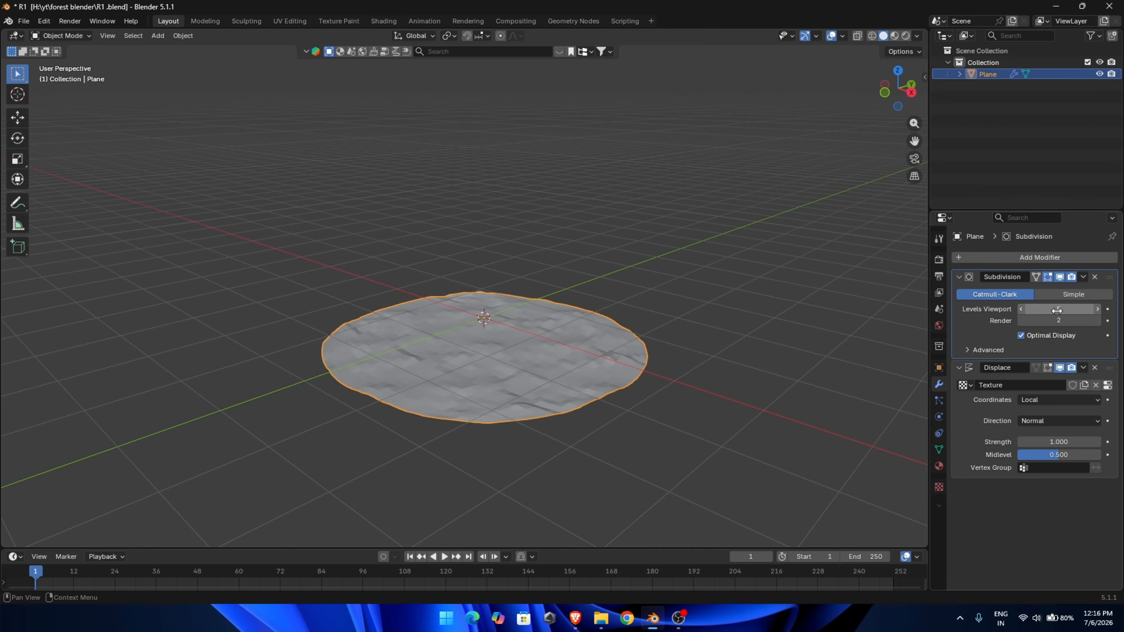
scroll(565, 369, up, 5)
shift+middle_drag(565, 369, 392, 156)
scroll(500, 243, up, 3)
shift+middle_drag(567, 294, 680, 287)
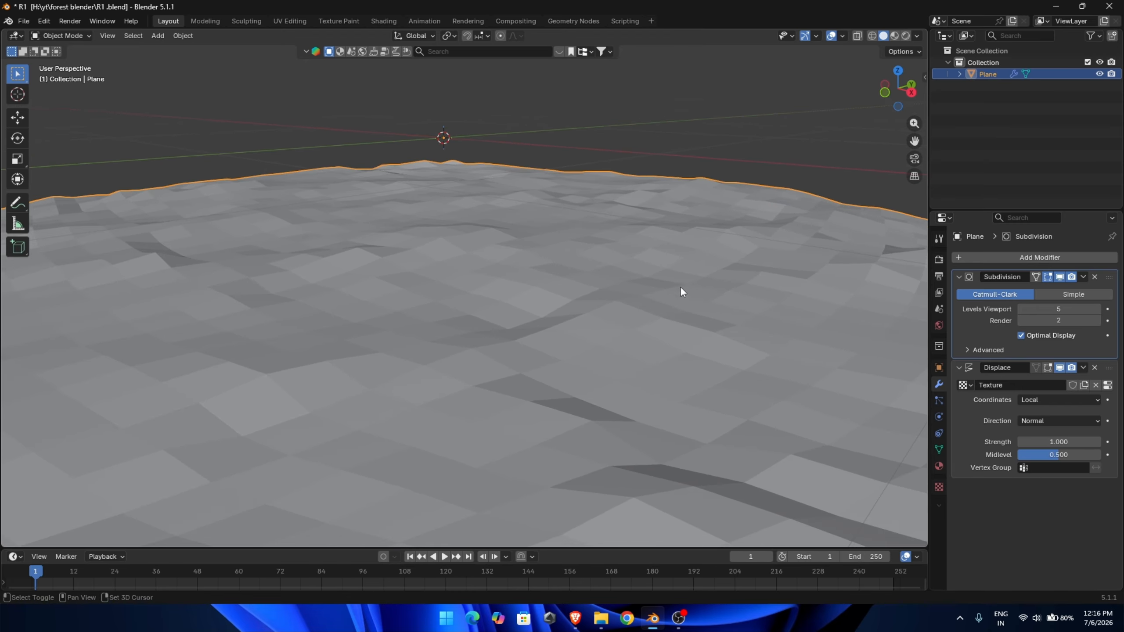
click(1098, 310)
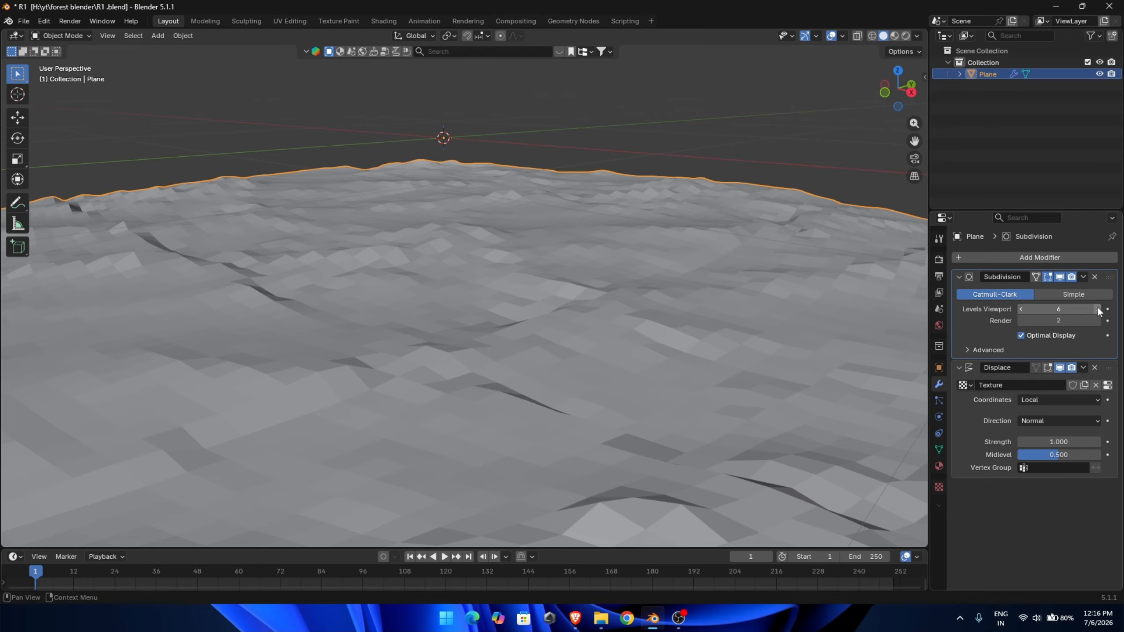
click(1074, 399)
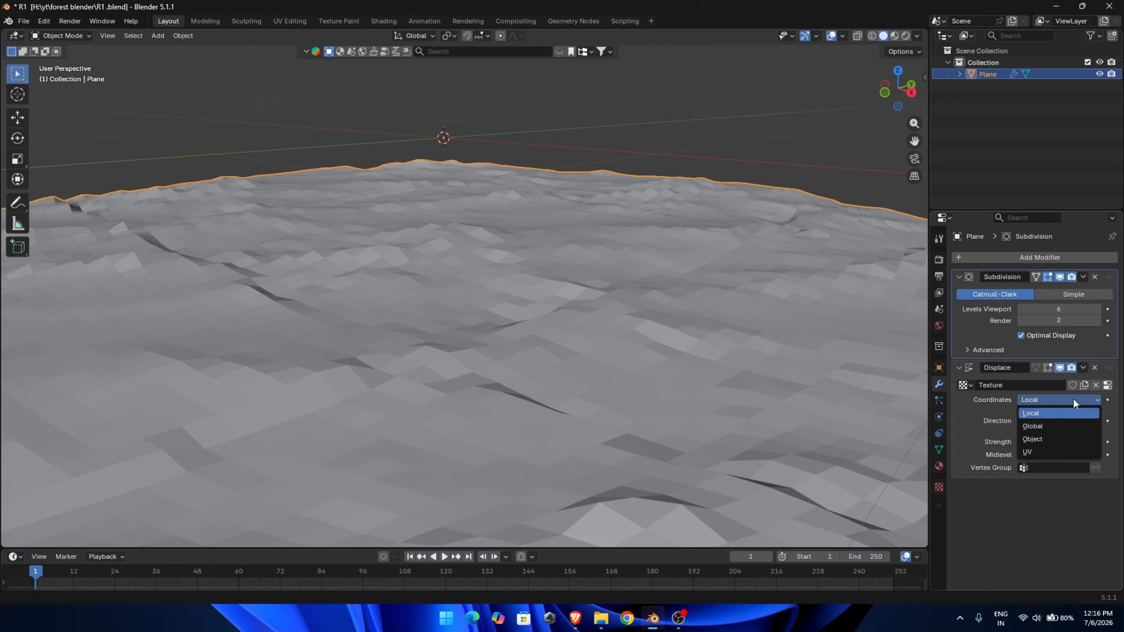
click(1049, 457)
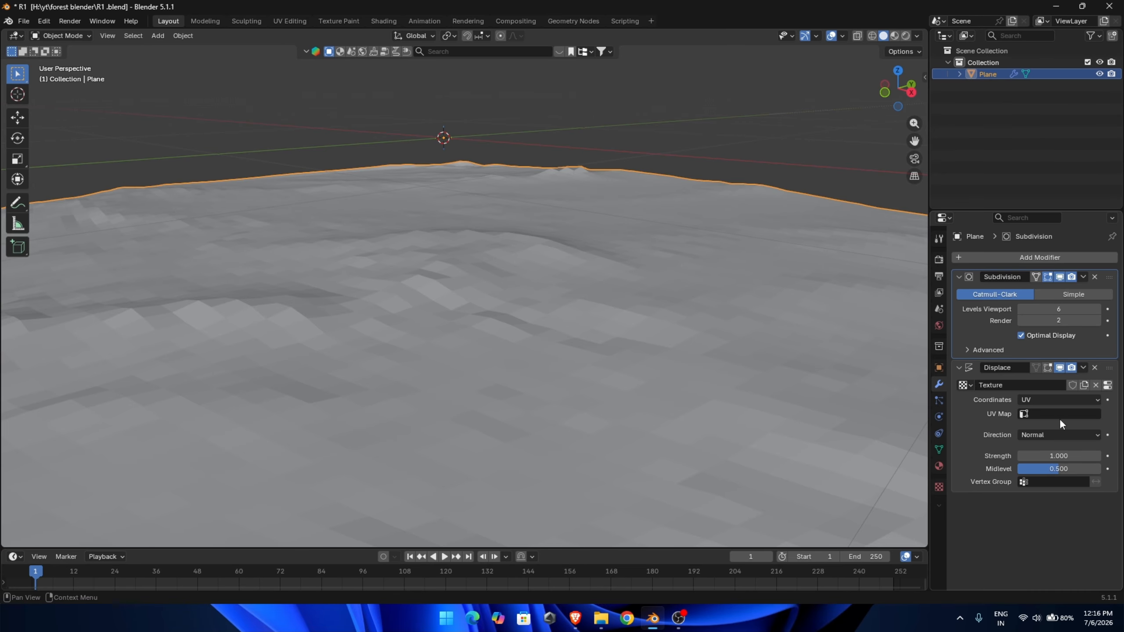
Step: Set the Subdivision modifier's viewport levels to 8
scroll(448, 267, down, 8)
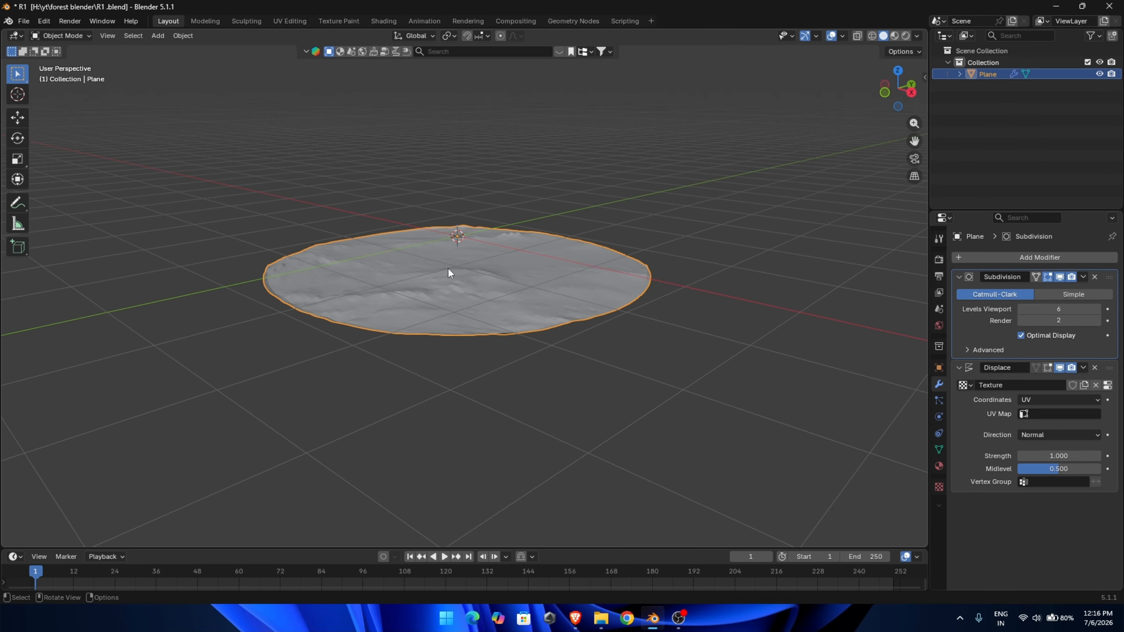
middle_drag(448, 267, 841, 290)
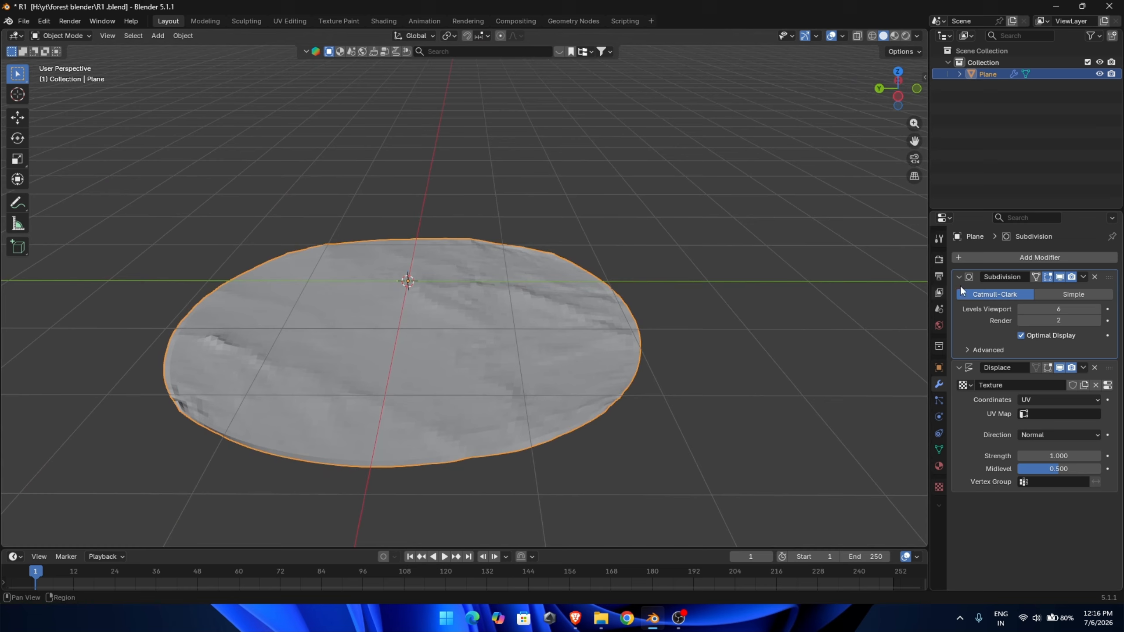
double_click(1052, 309)
key(Return)
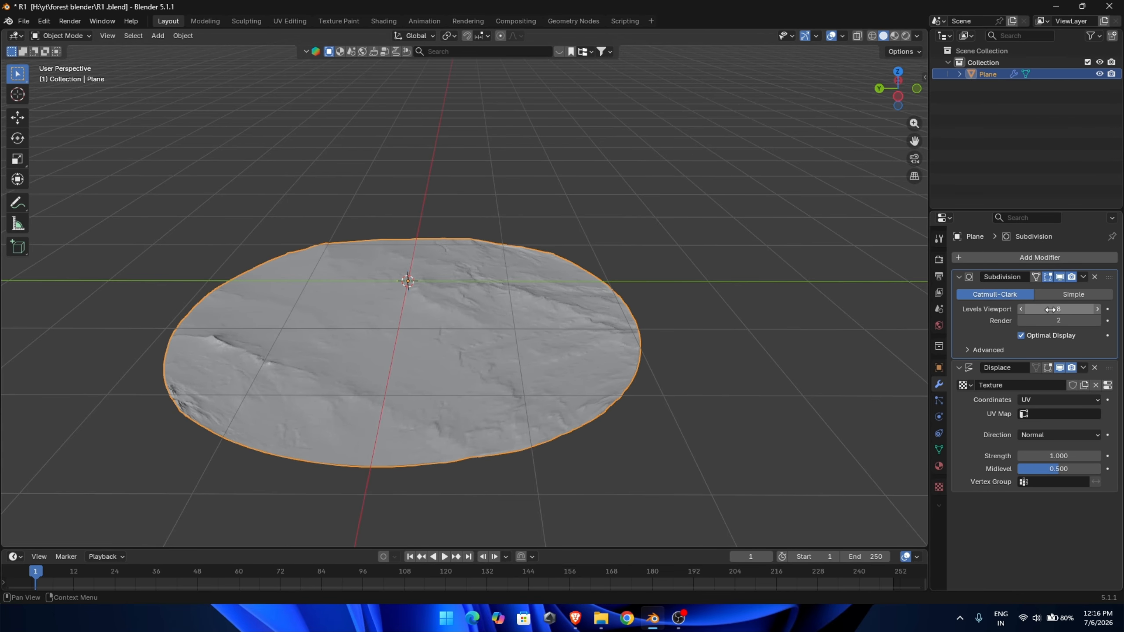
Step: Set the Displace modifier's strength to 5
scroll(457, 320, up, 5)
shift+middle_drag(469, 320, 704, 179)
double_click(1054, 456)
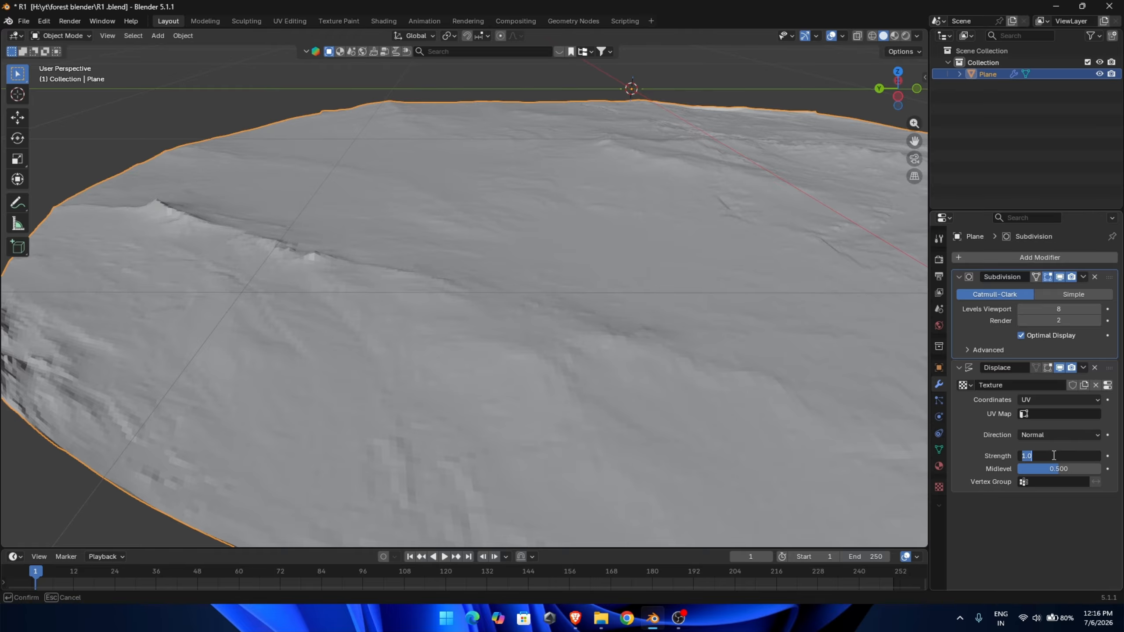
text(2)
key(Return)
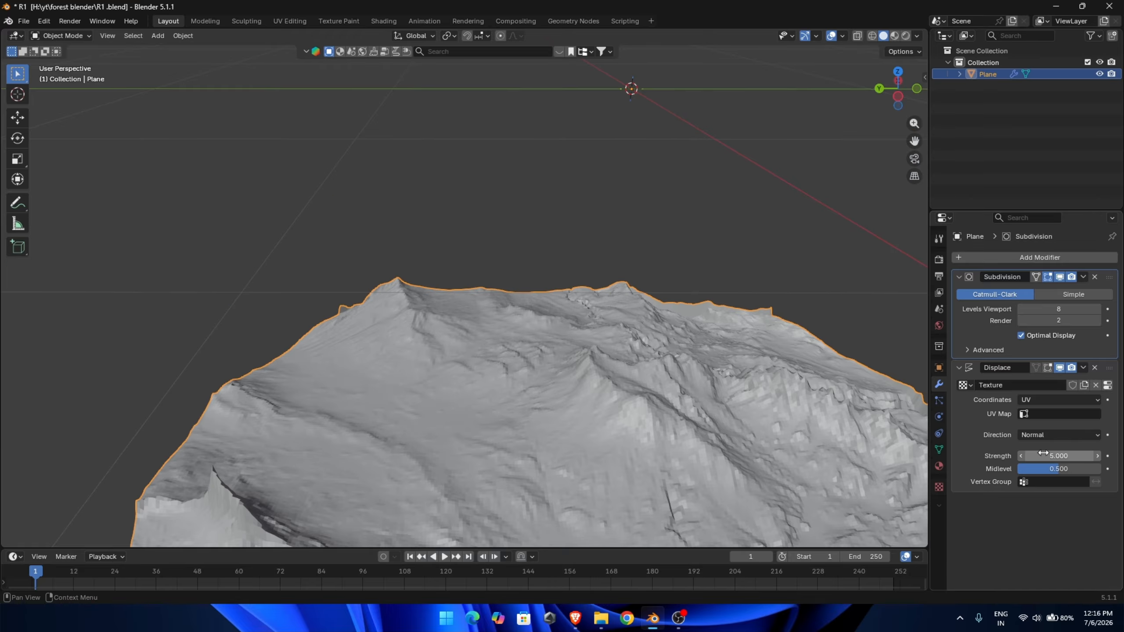
Step: Switch the viewport shading to Material Preview for the displaced terrain
shift+middle_drag(617, 316, 572, 200)
scroll(572, 248, up, 4)
mouse_move(571, 286)
shift+middle_down()
mouse_move(431, 228)
mouse_move(477, 309)
mouse_move(635, 299)
mouse_move(675, 279)
mouse_move(855, 261)
shift+middle_up()
scroll(536, 211, down, 5)
shift+middle_drag(536, 211, 627, 291)
key(z)
click(619, 374)
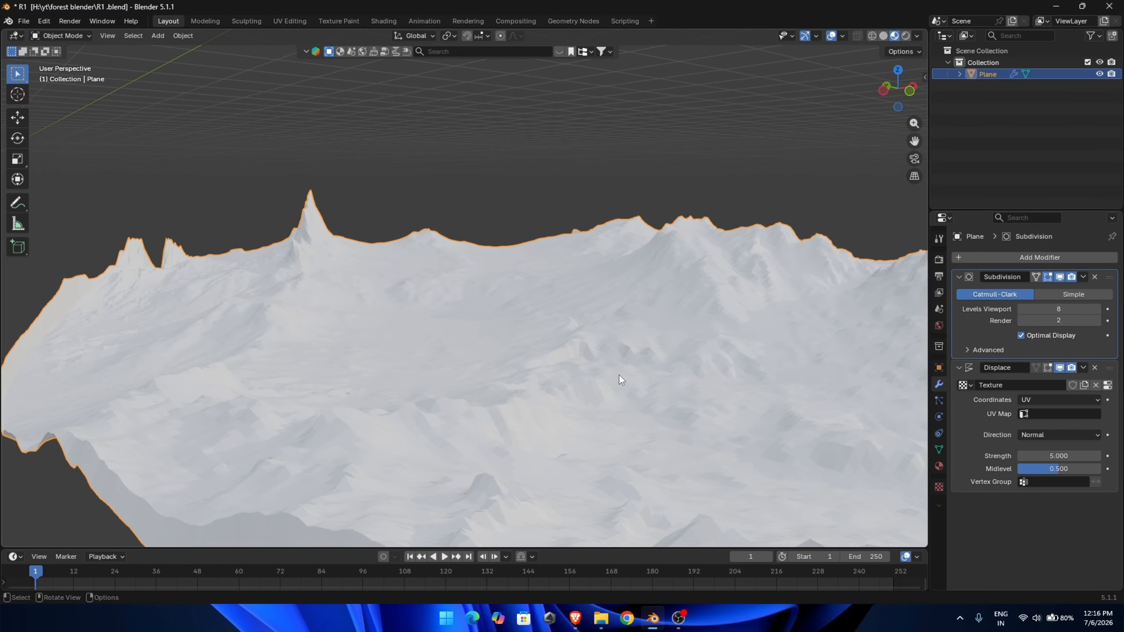
Step: In the back orthographic view, move the terrain up along the global Z axis to the level of the world origin
scroll(619, 375, up, 4)
shift+middle_drag(653, 374, 421, 292)
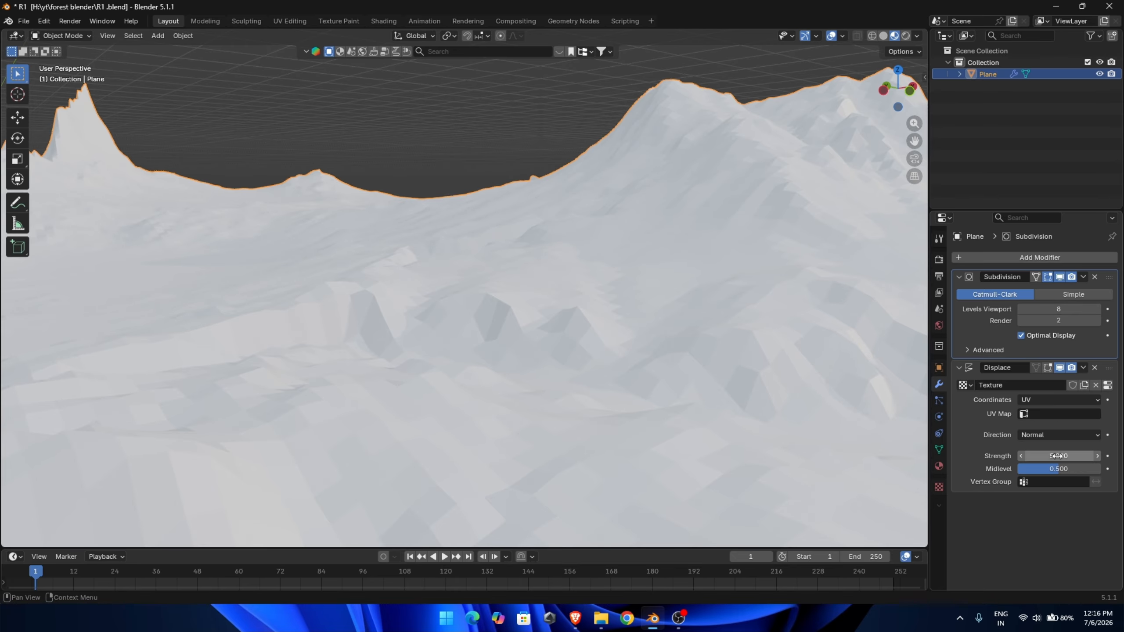
scroll(583, 293, down, 7)
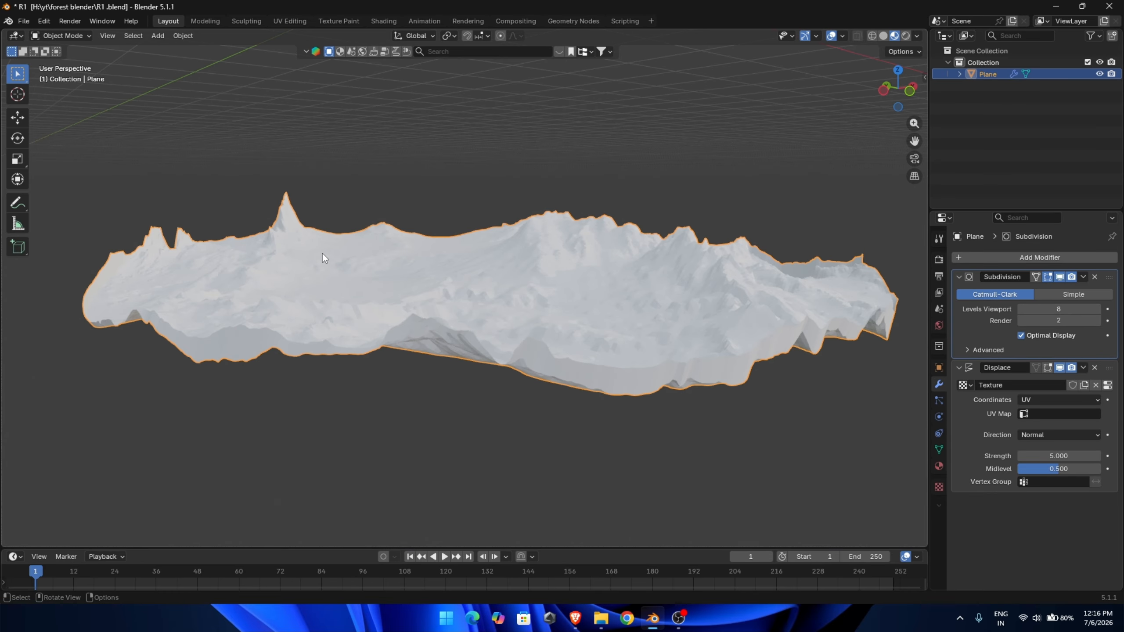
middle_drag(322, 253, 610, 372)
scroll(575, 283, down, 8)
scroll(607, 287, up, 5)
scroll(610, 371, down, 7)
click(891, 95)
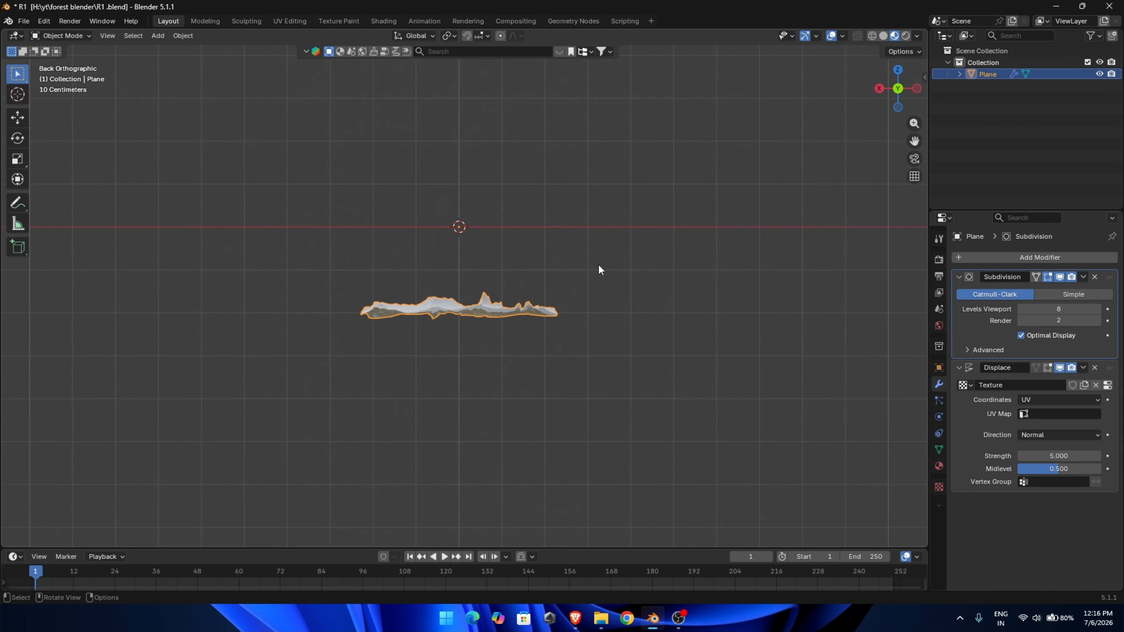
key(g)
key(z)
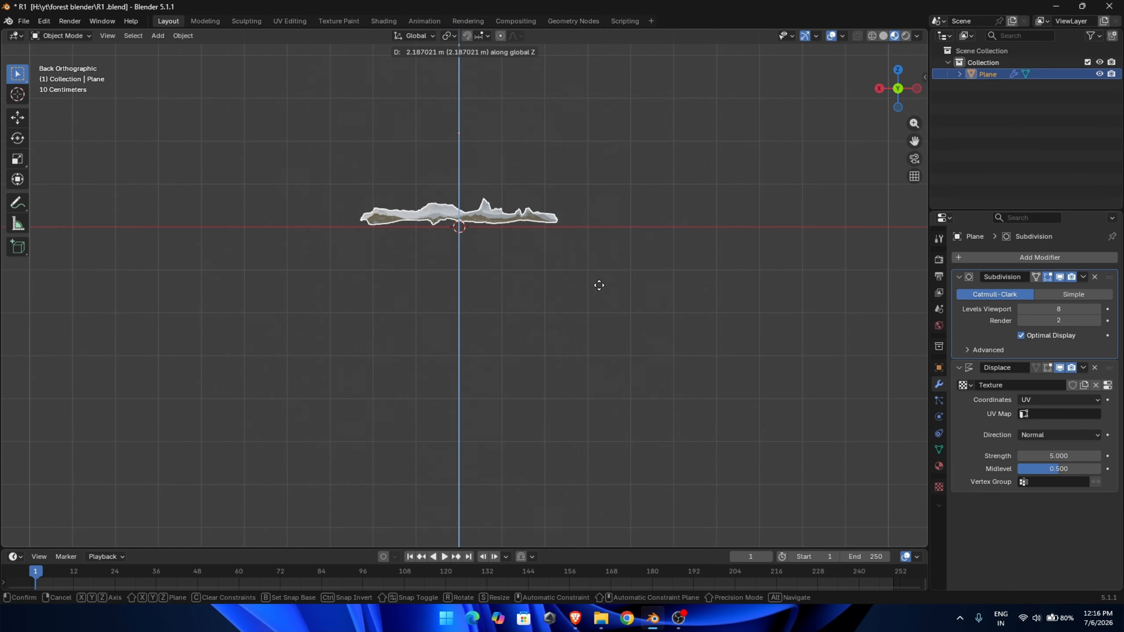
click(596, 309)
Step: Add a camera to the scene at the world origin
middle_drag(597, 309, 760, 399)
scroll(491, 259, up, 3)
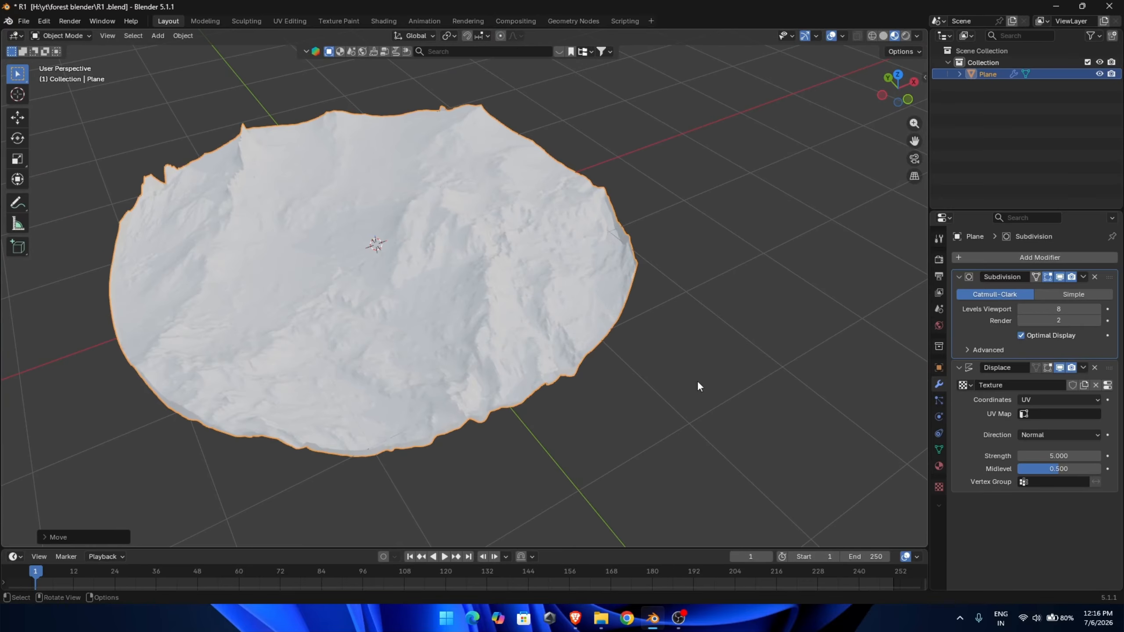
scroll(455, 287, up, 5)
middle_drag(456, 287, 574, 313)
scroll(574, 312, down, 7)
key(shift+a)
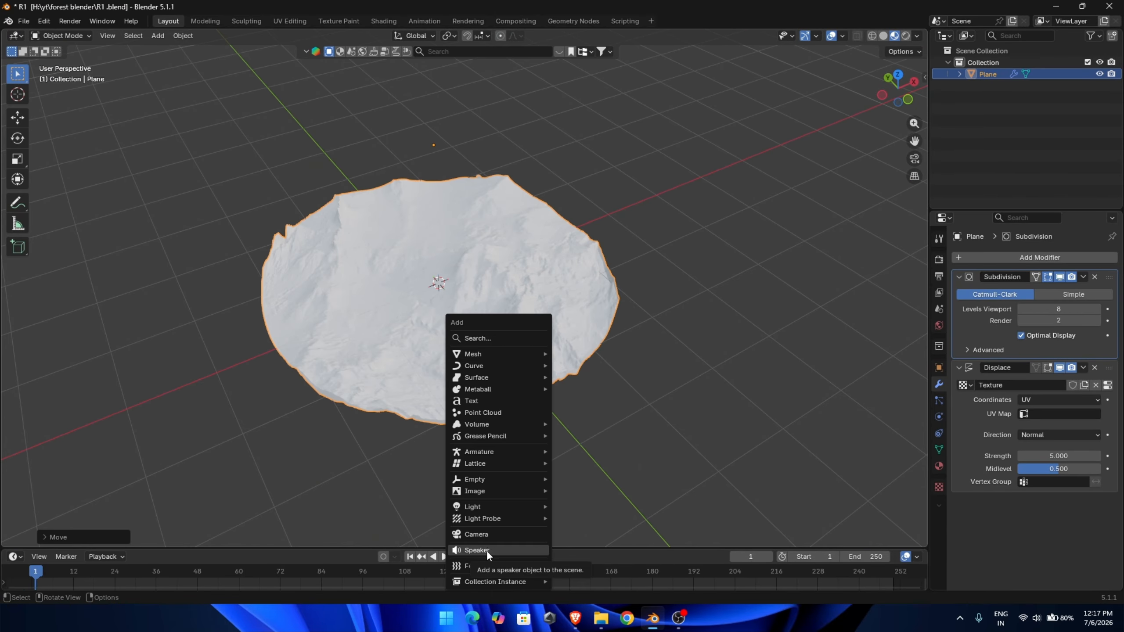
click(488, 535)
Step: Split the 3D viewport in two, with the larger area looking through the camera and the narrow one showing the terrain up close
drag(2, 33, 291, 115)
click(915, 160)
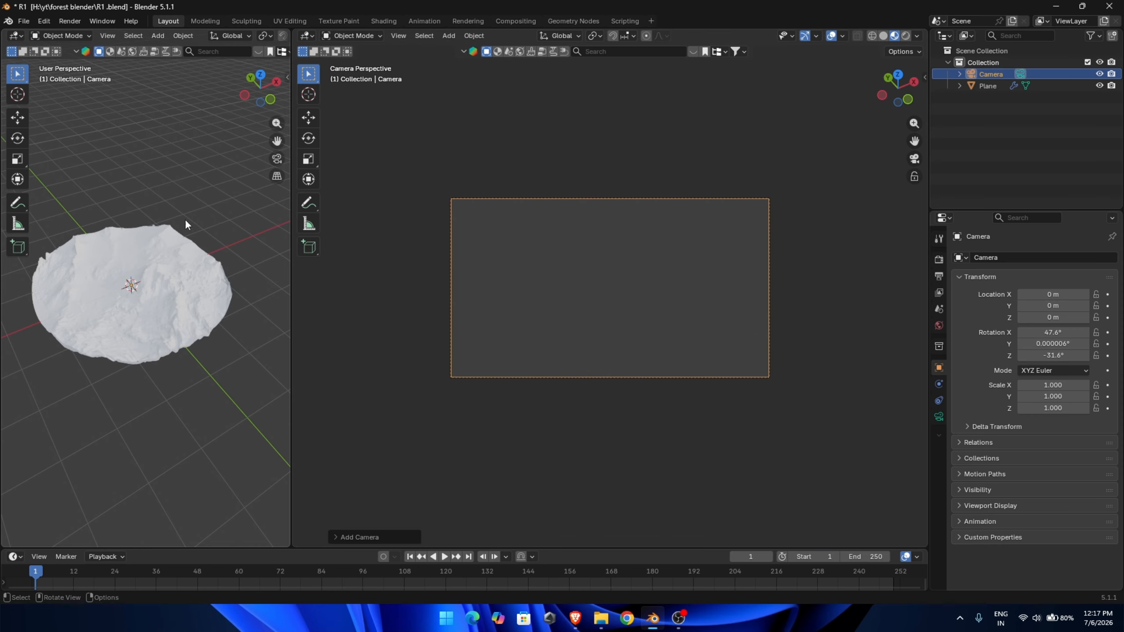
scroll(184, 219, down, 5)
key(KP_7)
scroll(184, 285, up, 1)
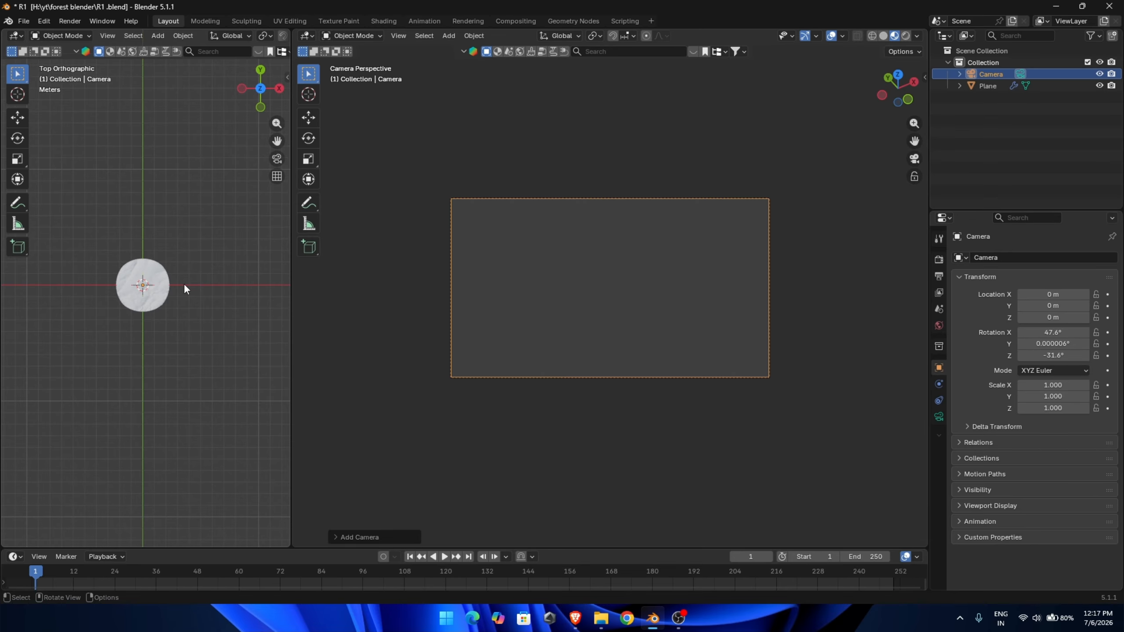
middle_drag(106, 317, 180, 276)
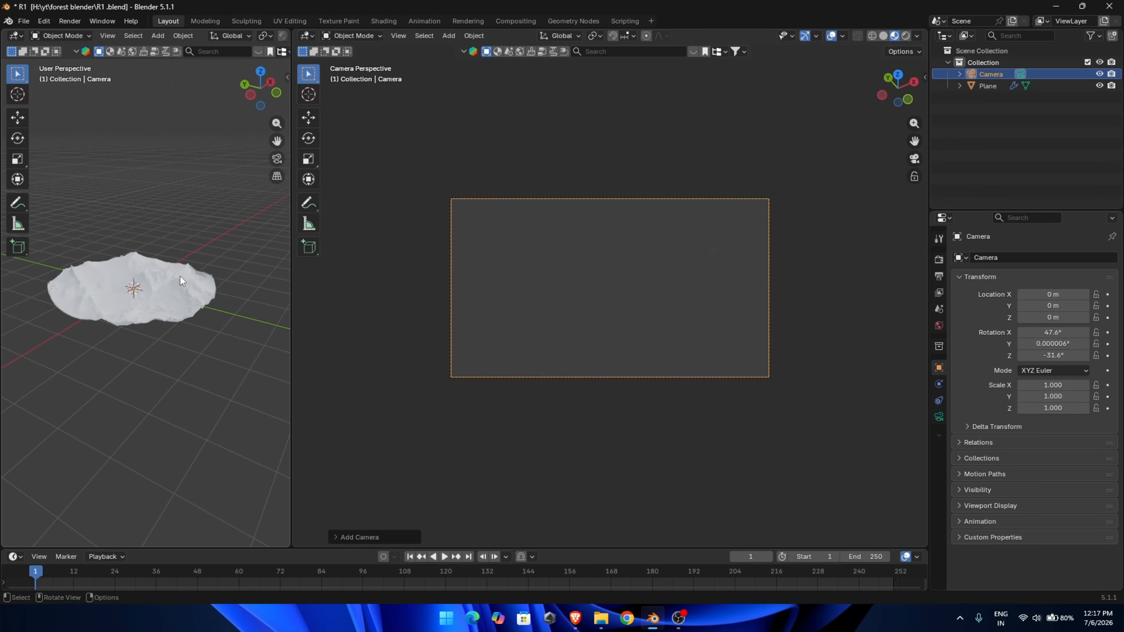
scroll(119, 310, up, 3)
middle_drag(119, 310, 177, 280)
scroll(176, 308, up, 4)
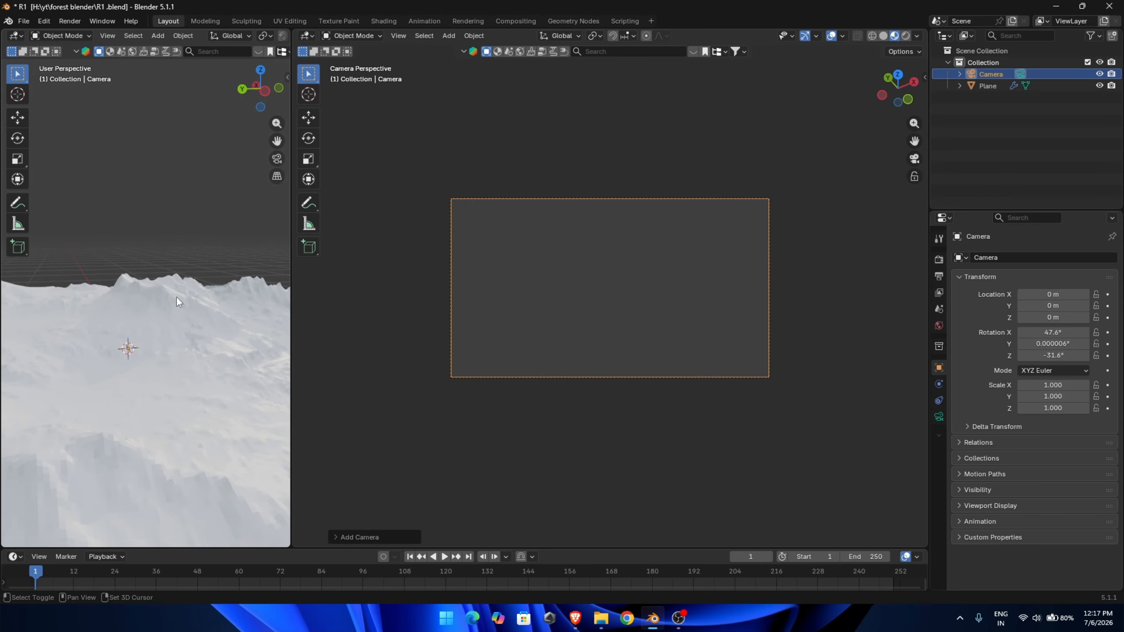
Step: Align the camera to the current perspective view, and in the top view move it about 1 m back along the global X axis
key(ctrl+alt+KP_0)
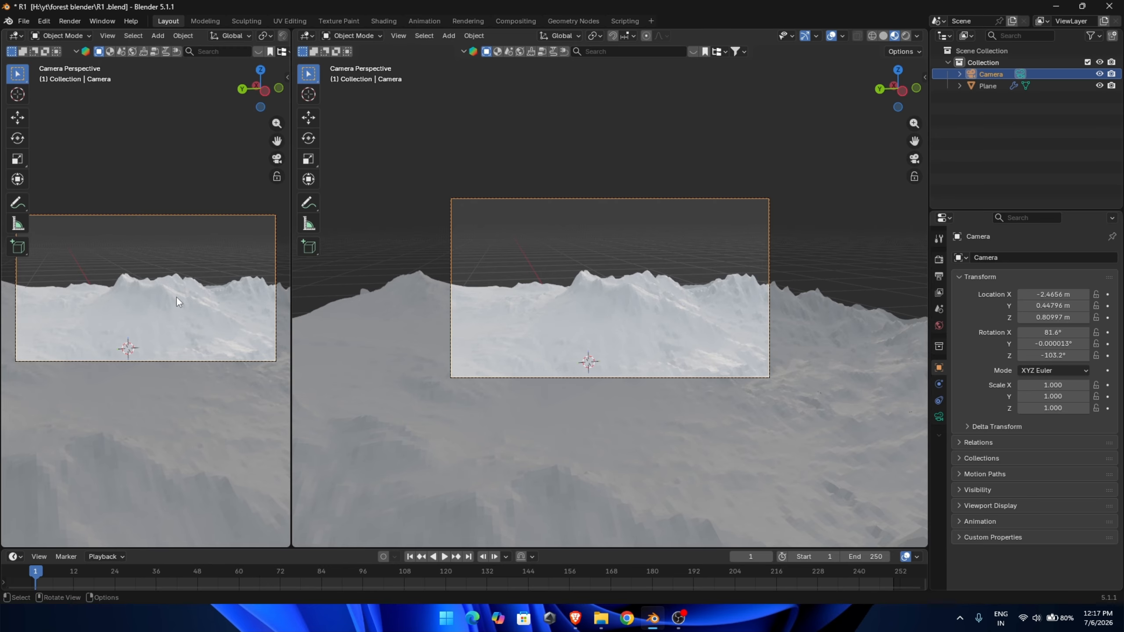
scroll(155, 247, down, 5)
middle_drag(170, 166, 175, 195)
key(KP_7)
scroll(175, 245, down, 7)
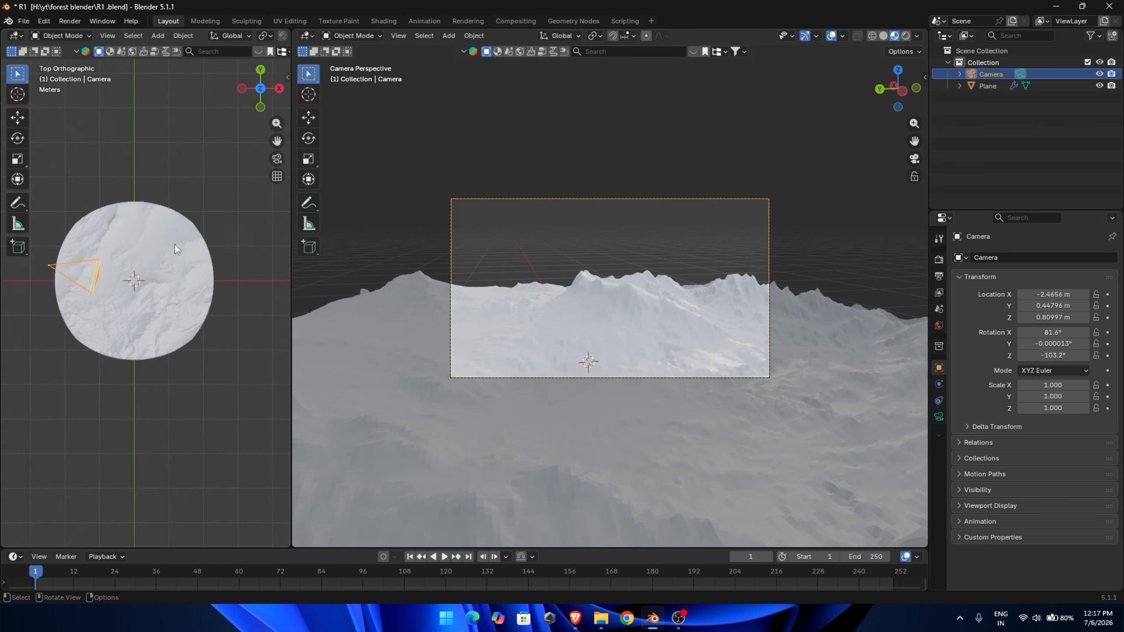
scroll(173, 266, up, 6)
scroll(170, 285, down, 5)
scroll(204, 292, down, 3)
key(g)
key(x)
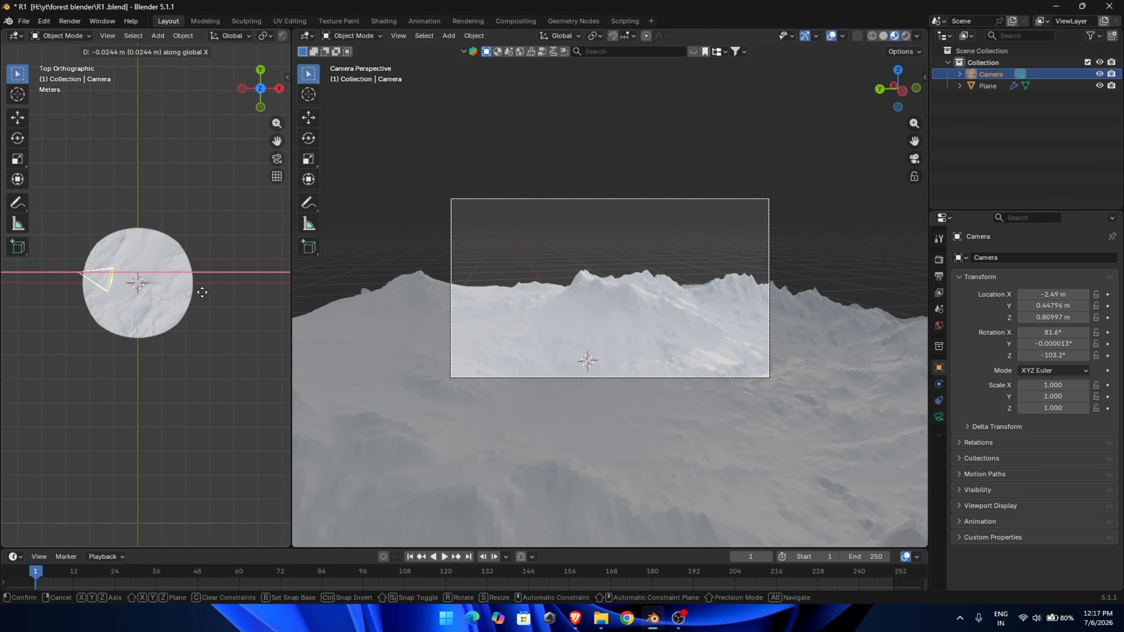
click(106, 333)
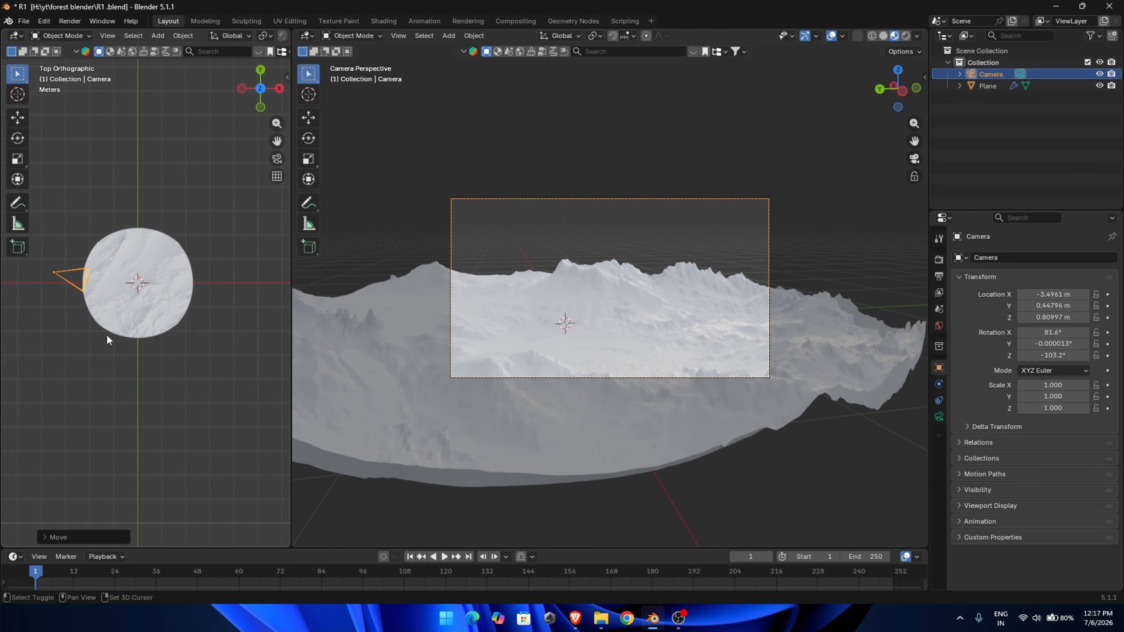
Step: In the front orthographic view, lower the camera along the global Z axis towards the height of the terrain
click(223, 114)
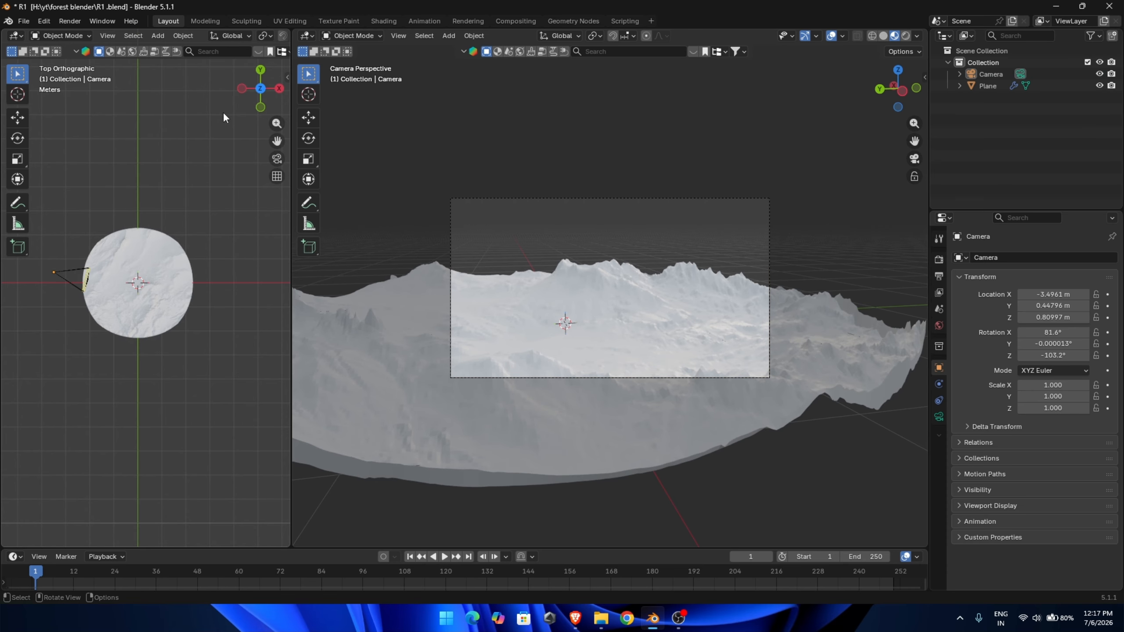
click(263, 107)
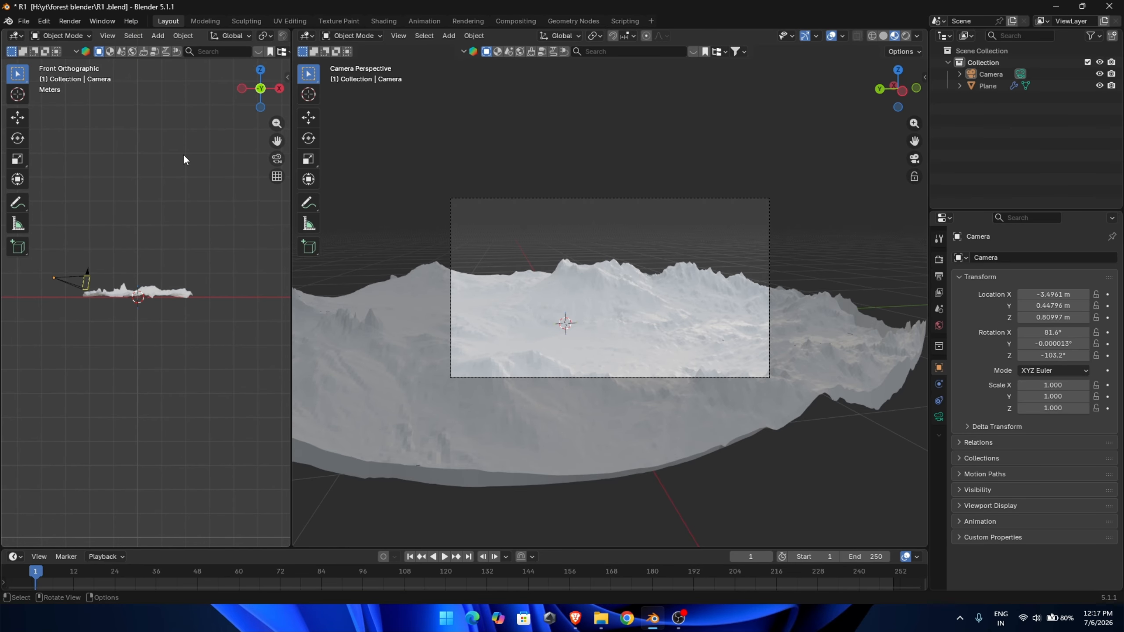
click(50, 271)
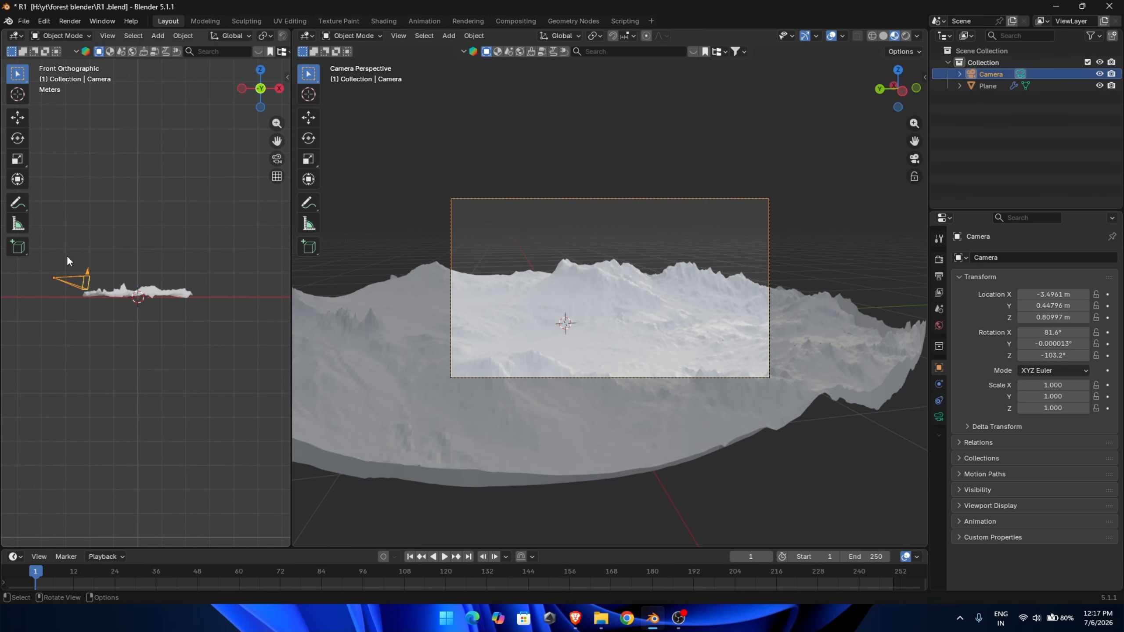
key(g)
key(z)
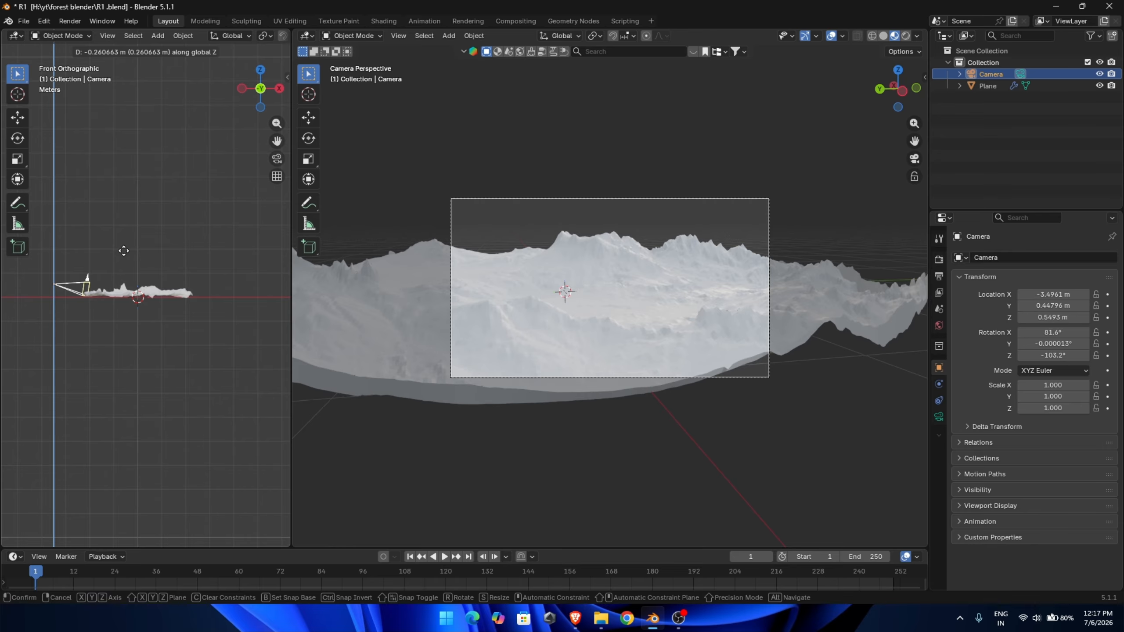
click(125, 389)
Step: Set the camera's focal length to 28 mm and reposition it along X and Z at the near edge of the terrain
click(939, 416)
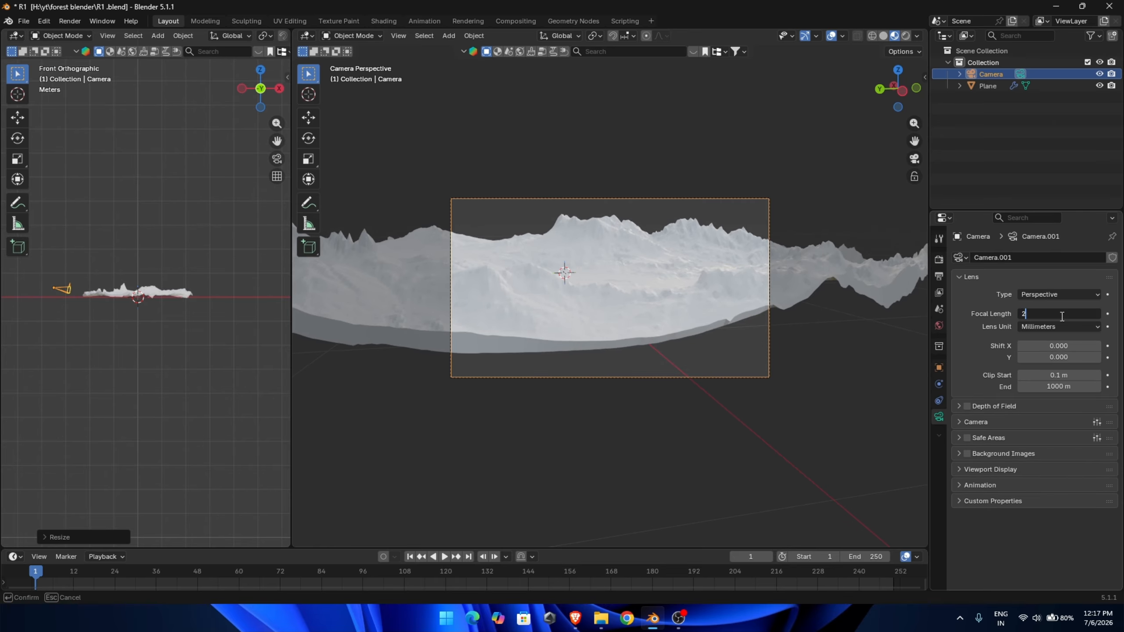
key(g)
key(x)
click(64, 303)
key(g)
key(z)
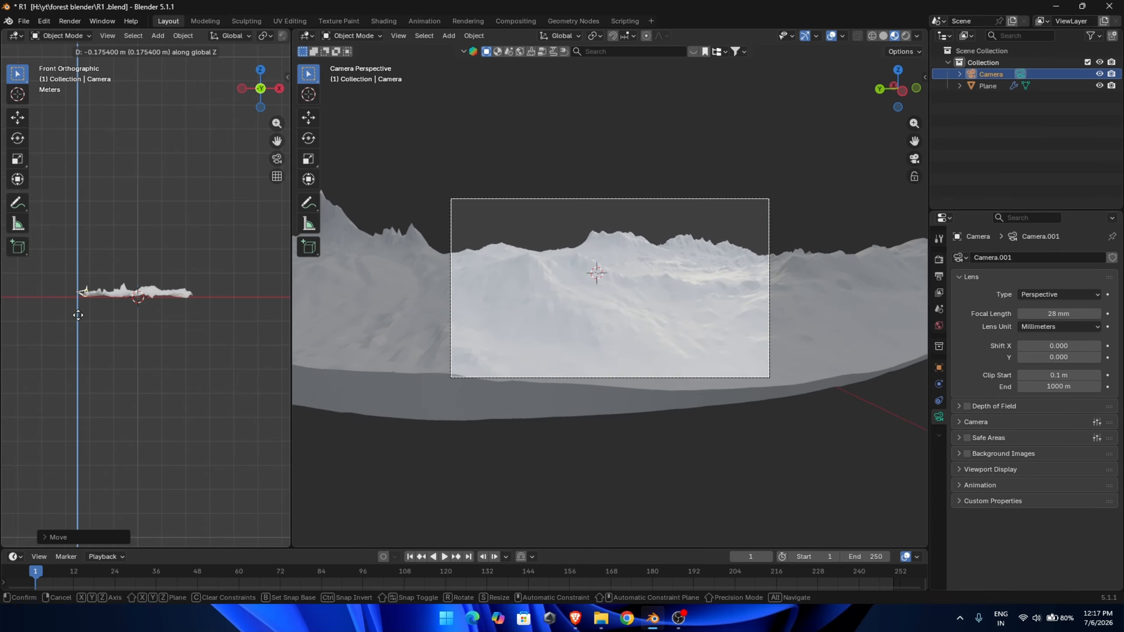
click(79, 308)
Step: Apply the rotation and scale of the terrain plane and scale it up around its origin
scroll(90, 284, up, 10)
click(188, 337)
scroll(188, 337, down, 5)
key(ctrl+a)
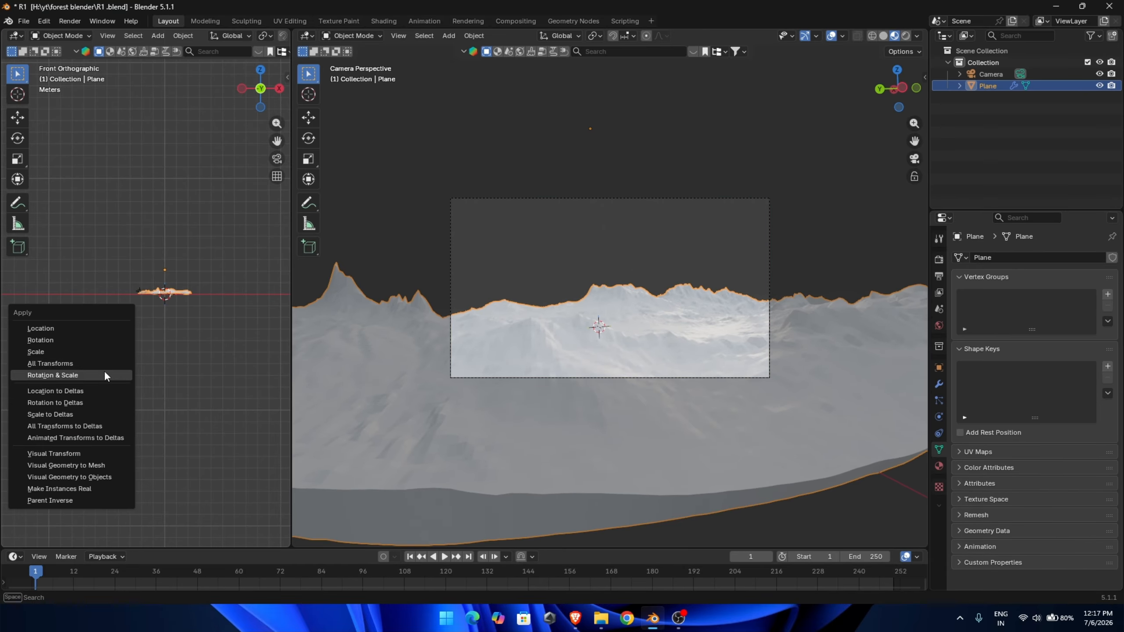
click(104, 370)
key(s)
click(20, 389)
Step: Adjust the camera's height along Z and move it about 4.8 m back along X to the edge of the enlarged terrain
click(988, 76)
key(g)
key(z)
click(165, 252)
key(g)
key(x)
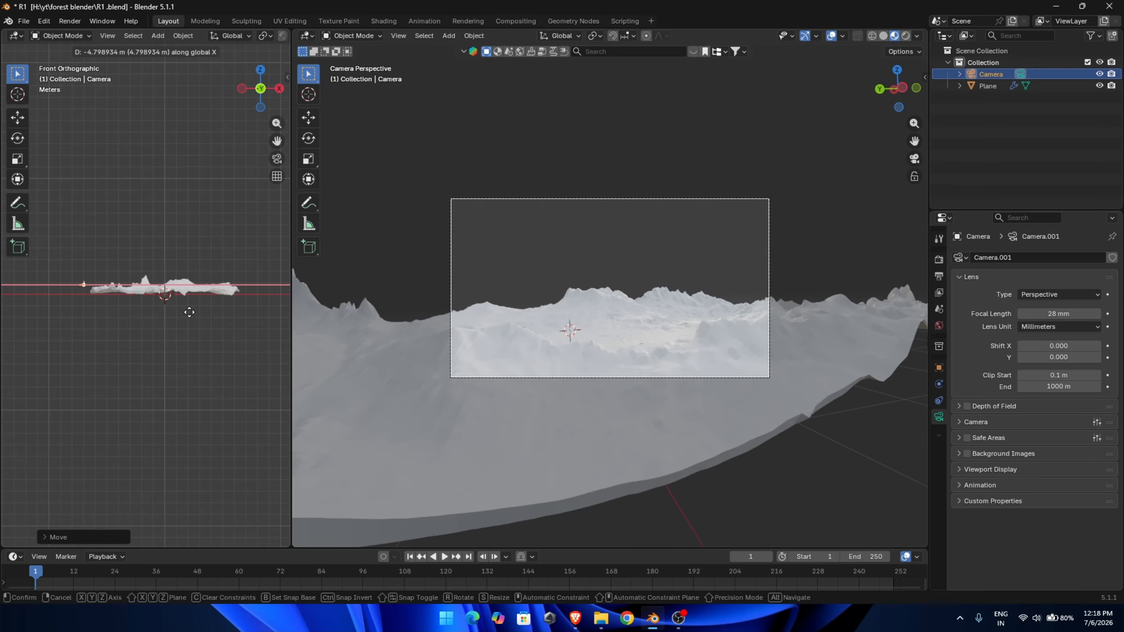
click(187, 311)
Step: In the top view, move the camera to the upper-left rim of the terrain and rotate it about the global Z axis
key(KP_7)
scroll(166, 296, up, 1)
shift+middle_drag(166, 295, 191, 291)
key(g)
click(219, 234)
key(r)
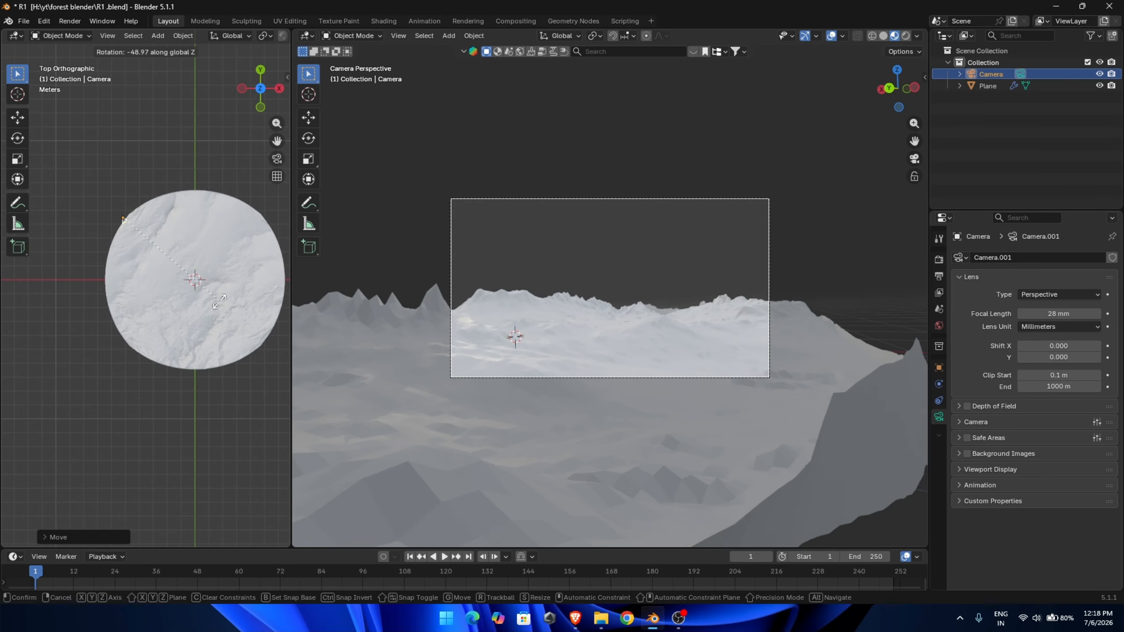
click(182, 181)
Step: Adjust the camera's height along the global Z axis in the left orthographic view
key(ctrl+KP_3)
scroll(98, 277, up, 6)
key(g)
key(z)
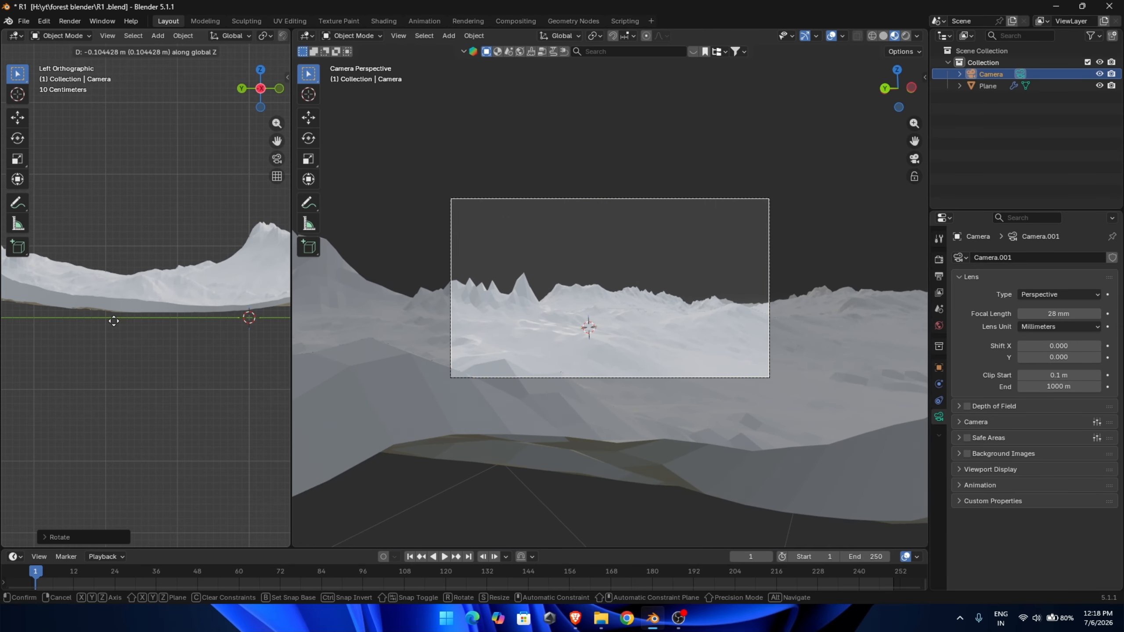
click(172, 314)
Step: Rotate the camera in the top view to bring the flat-topped mountain into frame, and fine-tune its height along Z in the front view
key(KP_7)
scroll(168, 254, down, 4)
key(r)
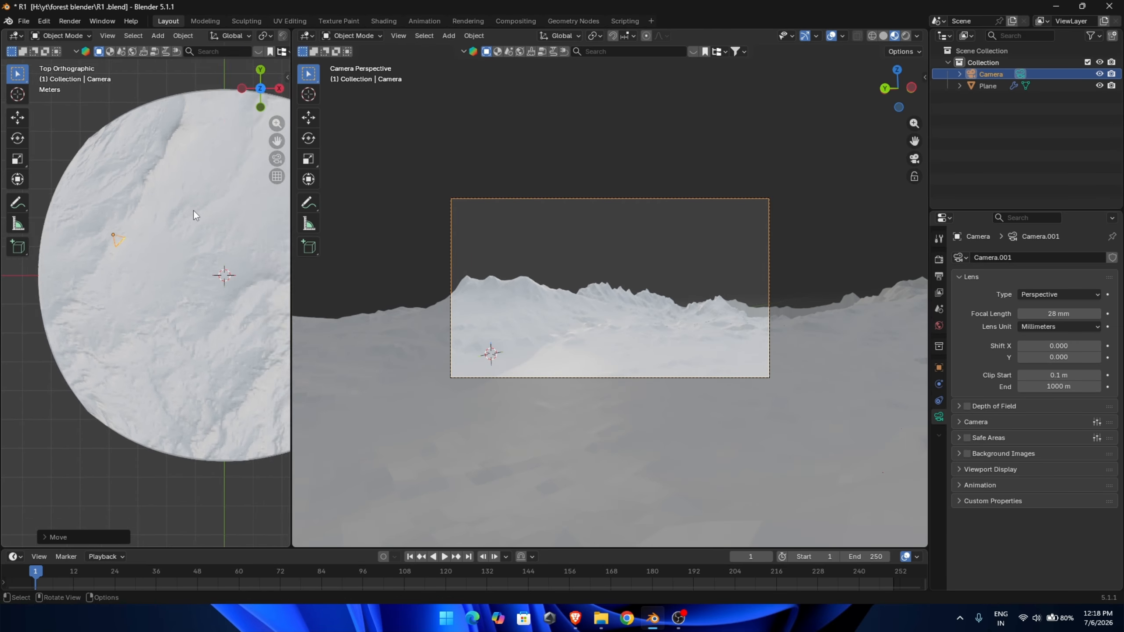
click(177, 40)
key(KP_1)
key(g)
key(z)
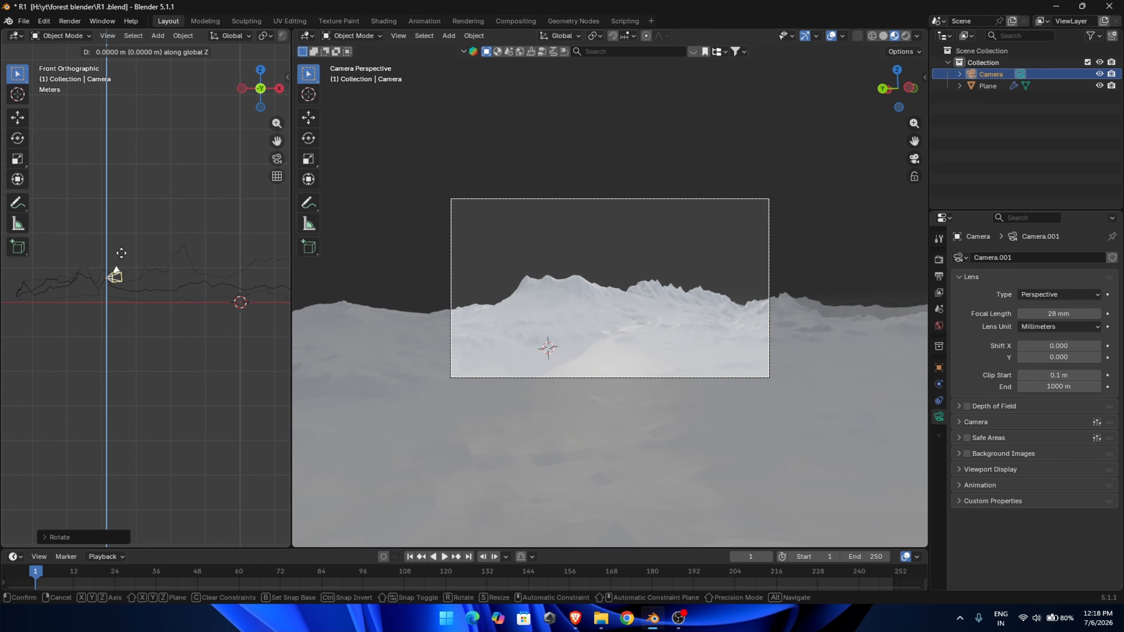
click(107, 288)
Step: Tilt the camera about 11° around its local X axis to frame more sky, and adjust its height along Z
key(r)
key(z)
right_click(180, 106)
middle_drag(173, 169, 201, 244)
key(r)
key(x)
key(x)
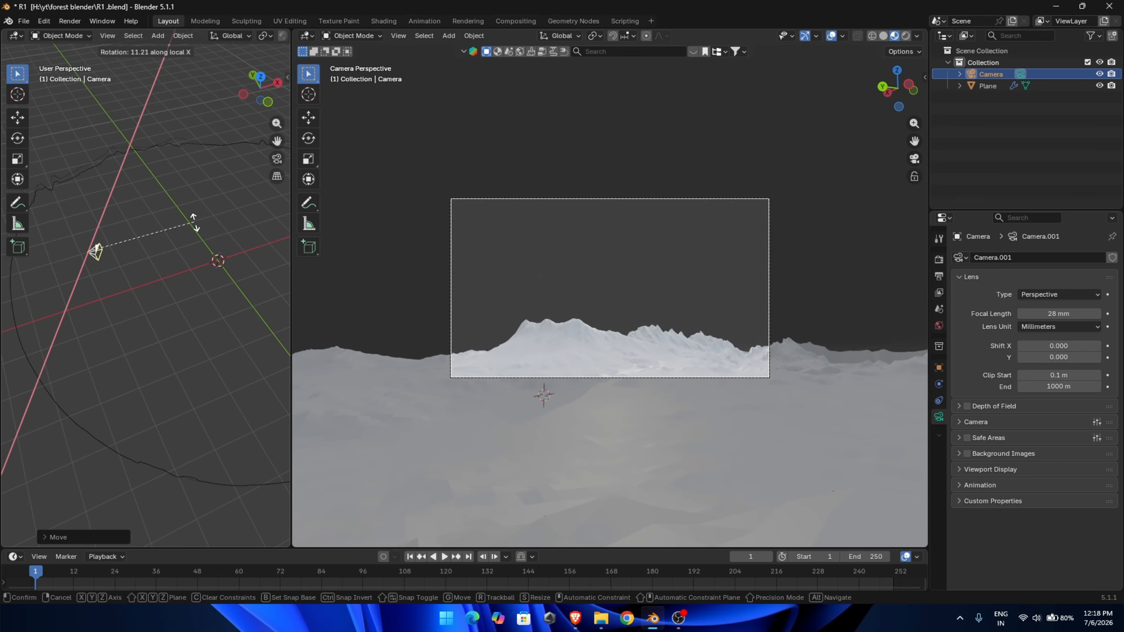
click(195, 220)
key(g)
key(z)
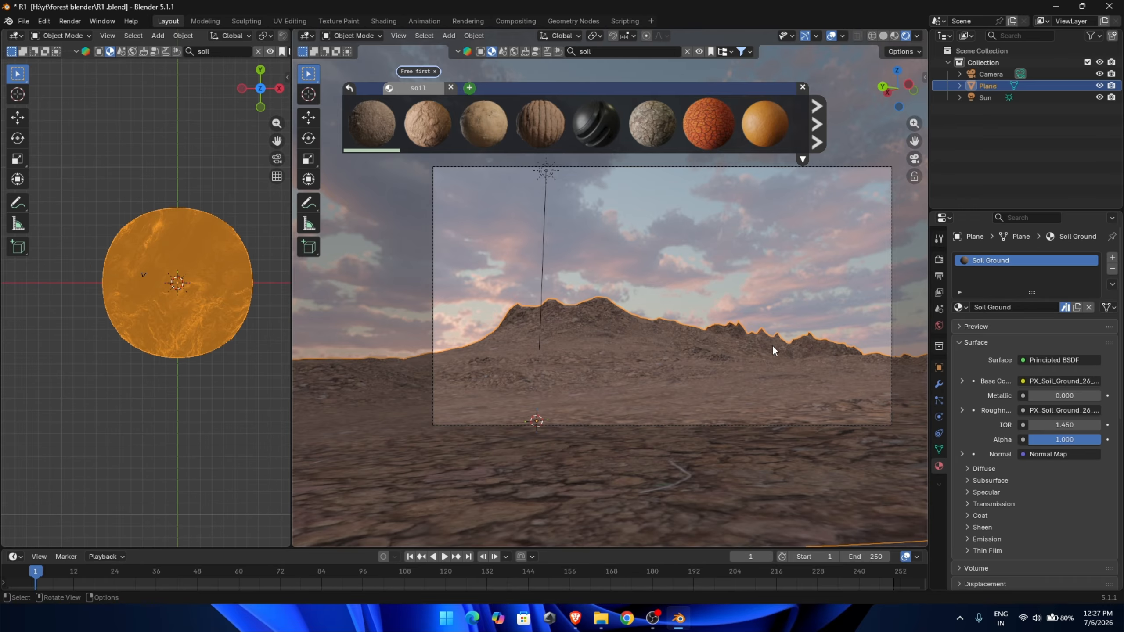
Step: Delete the Sun light from the scene
scroll(652, 381, up, 4)
shift+middle_drag(646, 388, 742, 281)
scroll(715, 359, up, 8)
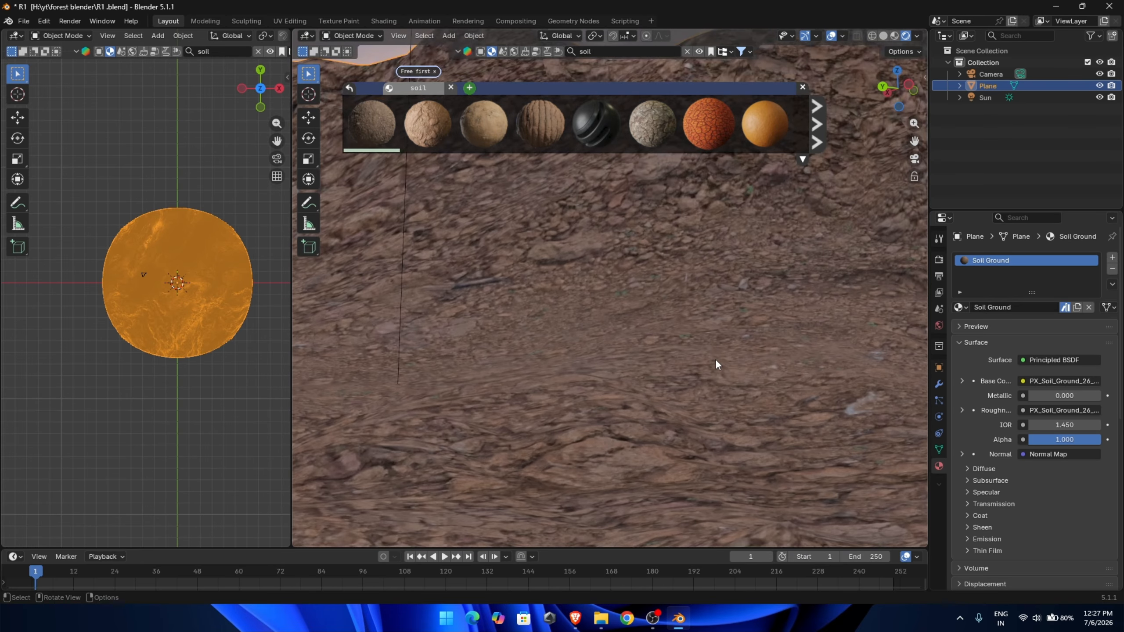
scroll(715, 358, down, 8)
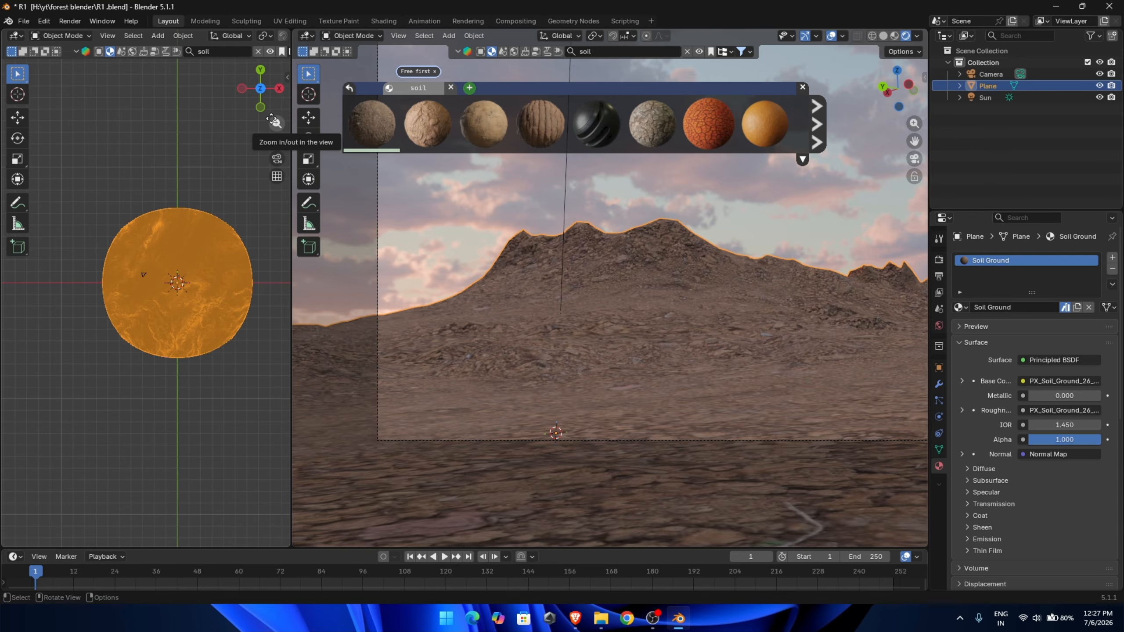
middle_drag(681, 237, 680, 309)
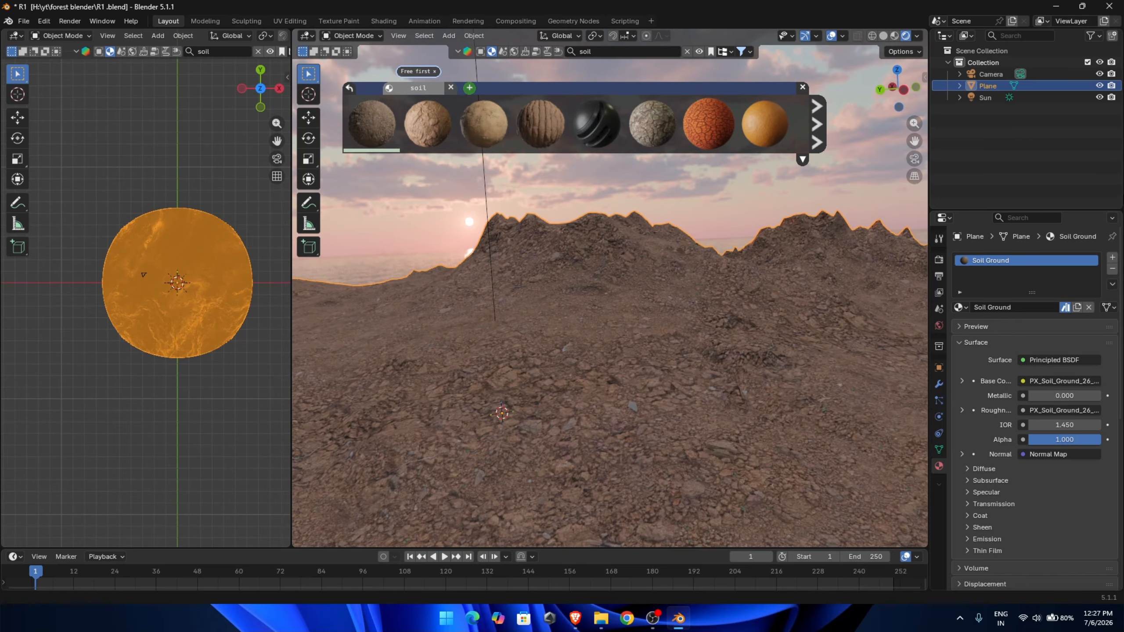
click(973, 93)
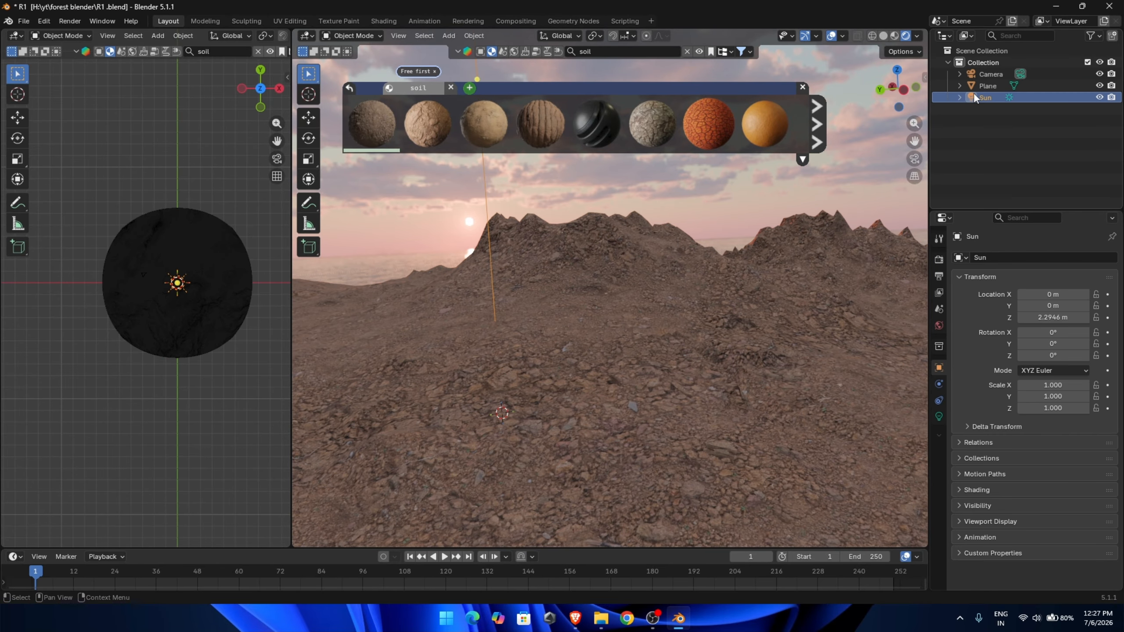
key(Delete)
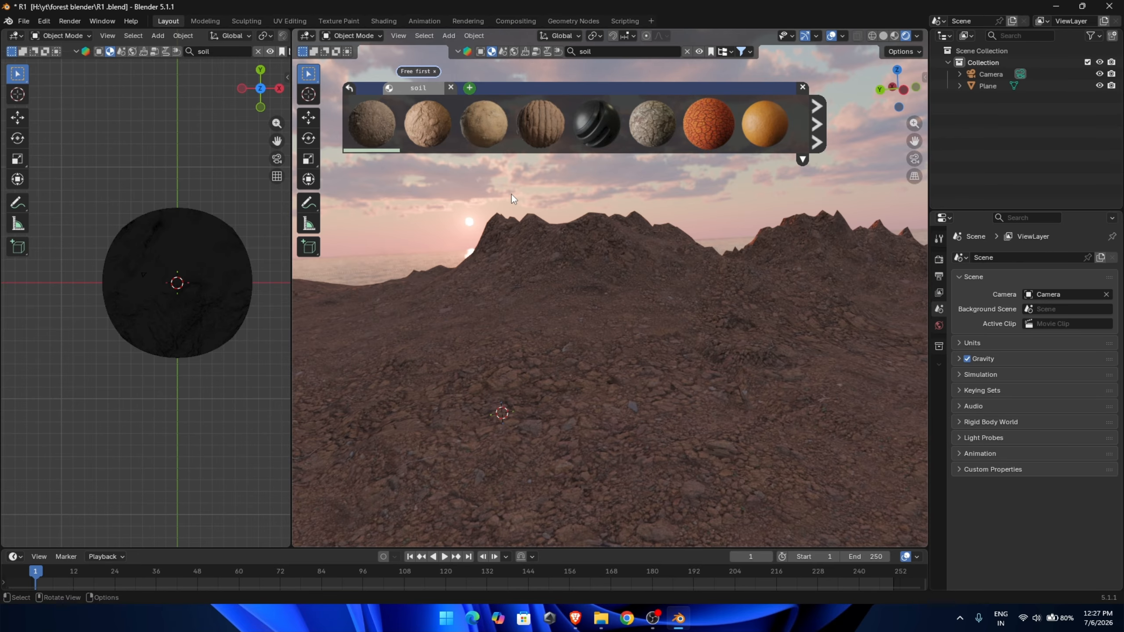
scroll(541, 254, down, 5)
shift+middle_drag(619, 312, 641, 335)
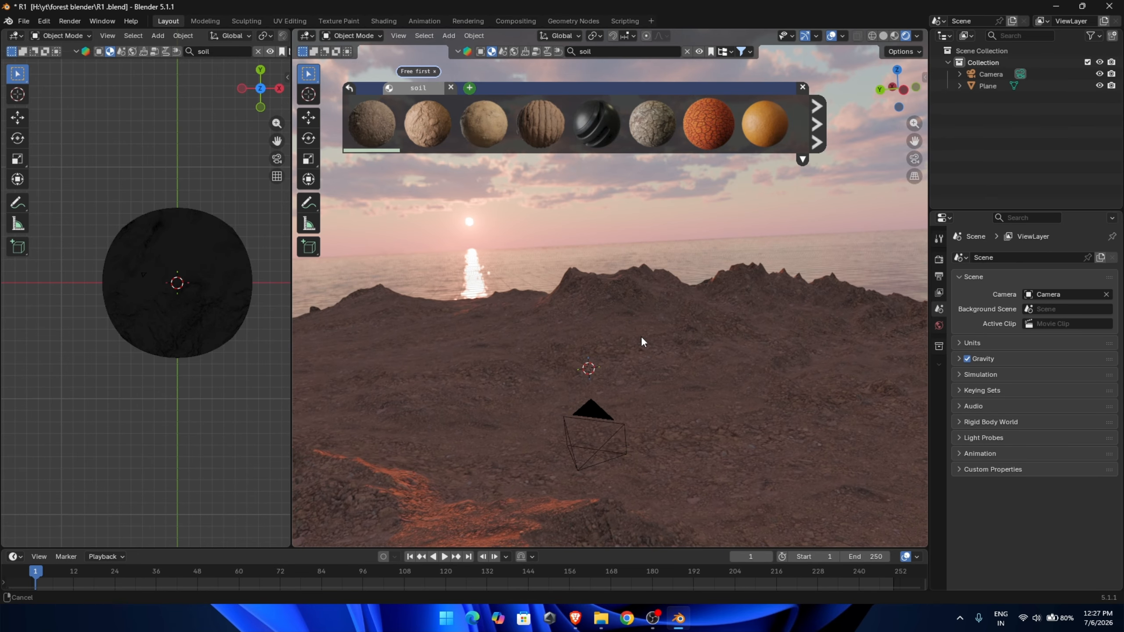
Step: Turn the narrow viewport into a Shader Editor showing the World nodes of the pink sky, with the sidebar hidden
click(16, 36)
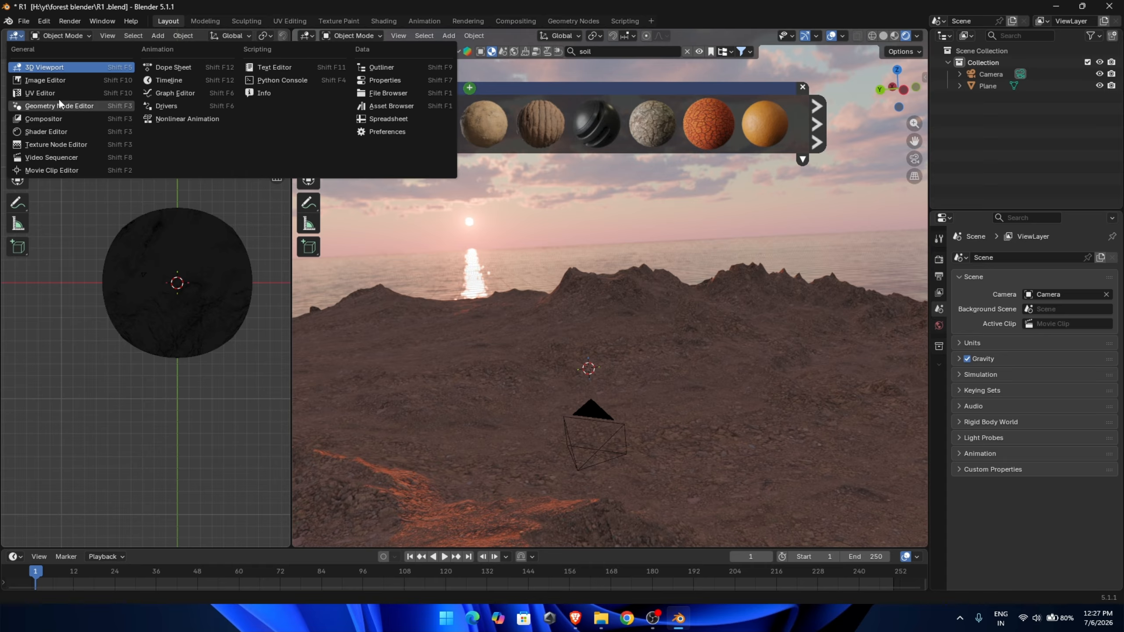
click(54, 81)
click(16, 35)
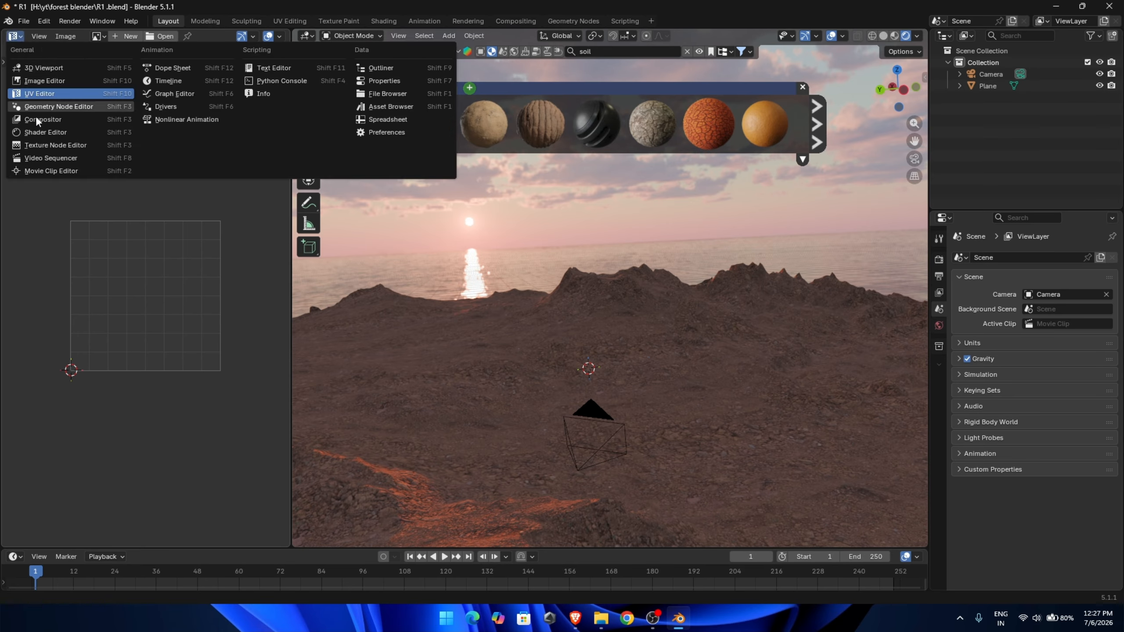
click(53, 133)
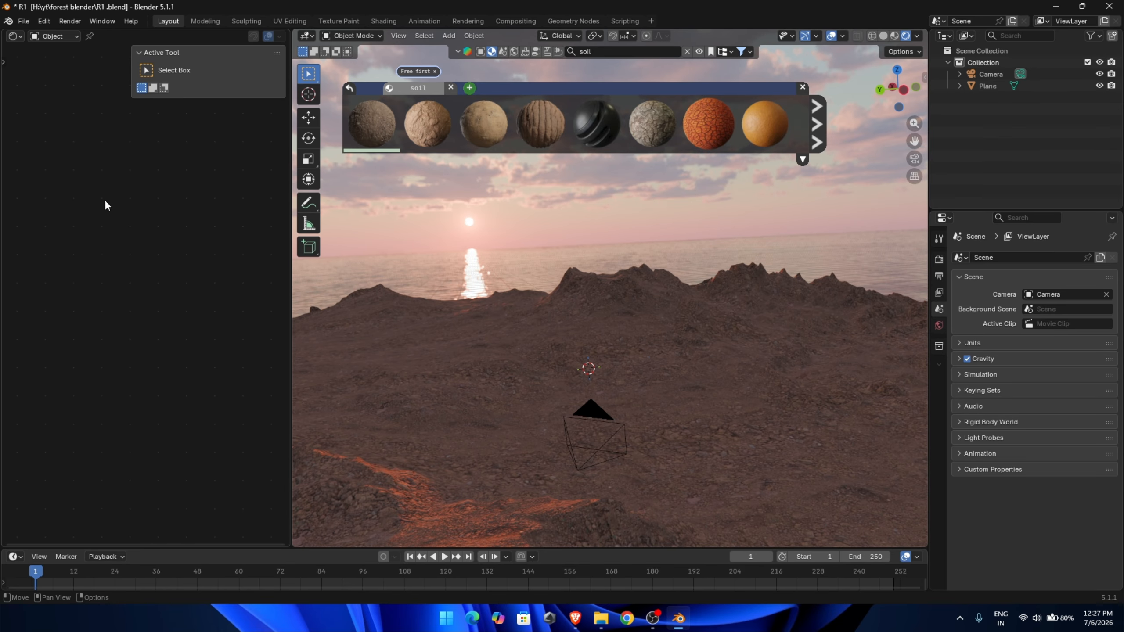
click(69, 39)
click(49, 77)
scroll(100, 235, up, 7)
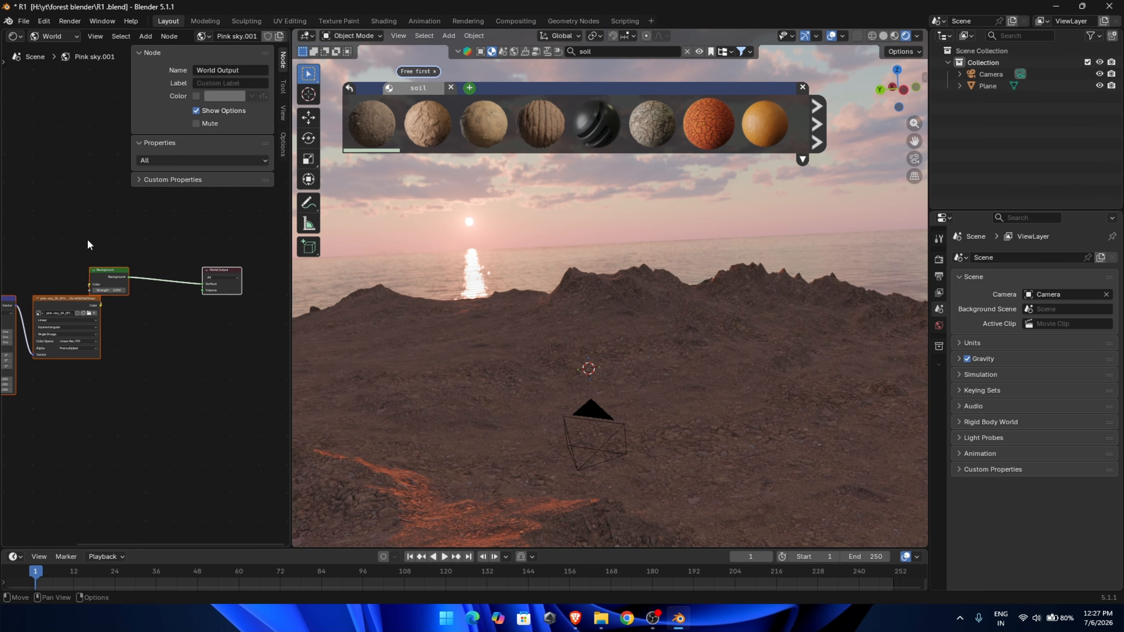
middle_drag(166, 258, 300, 248)
key(n)
scroll(147, 295, up, 10)
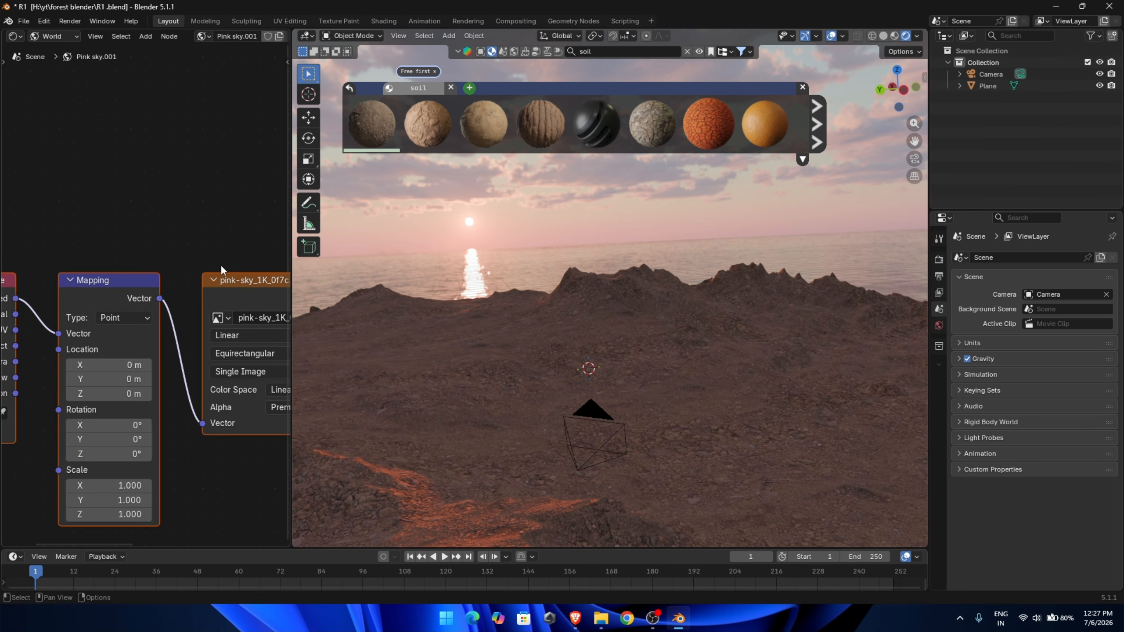
Step: Try rotating the sky with the Mapping node to X 13.8°, Y 1.6° and Z 74.7°
shift+middle_drag(220, 266, 210, 166)
mouse_move(88, 356)
mouse_down()
mouse_move(170, 356)
mouse_move(89, 341)
mouse_move(119, 341)
mouse_move(129, 328)
mouse_move(99, 328)
mouse_move(103, 341)
mouse_up()
key(Escape)
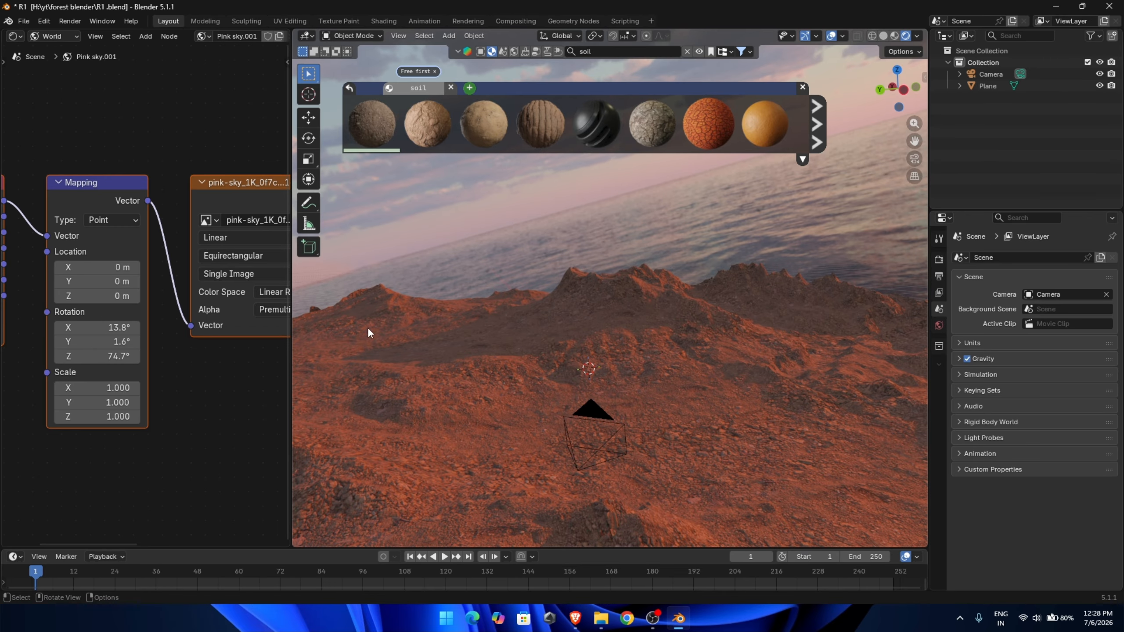
Step: Look through the camera and undo the X and Y rotations of the sky's Mapping node
click(914, 159)
scroll(666, 273, down, 4)
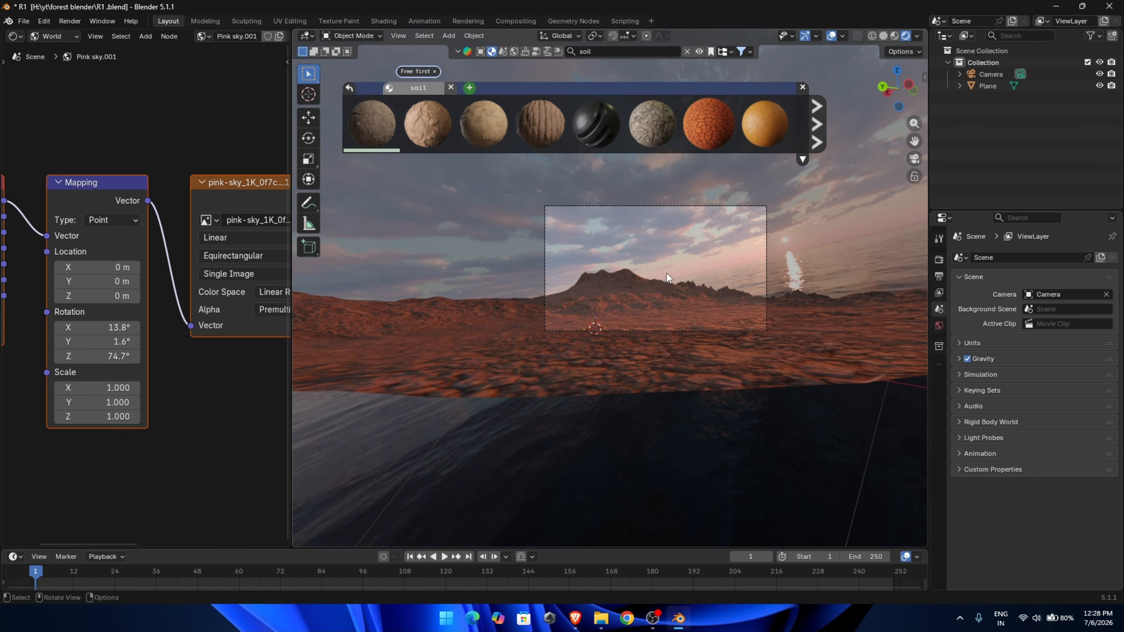
scroll(667, 274, up, 4)
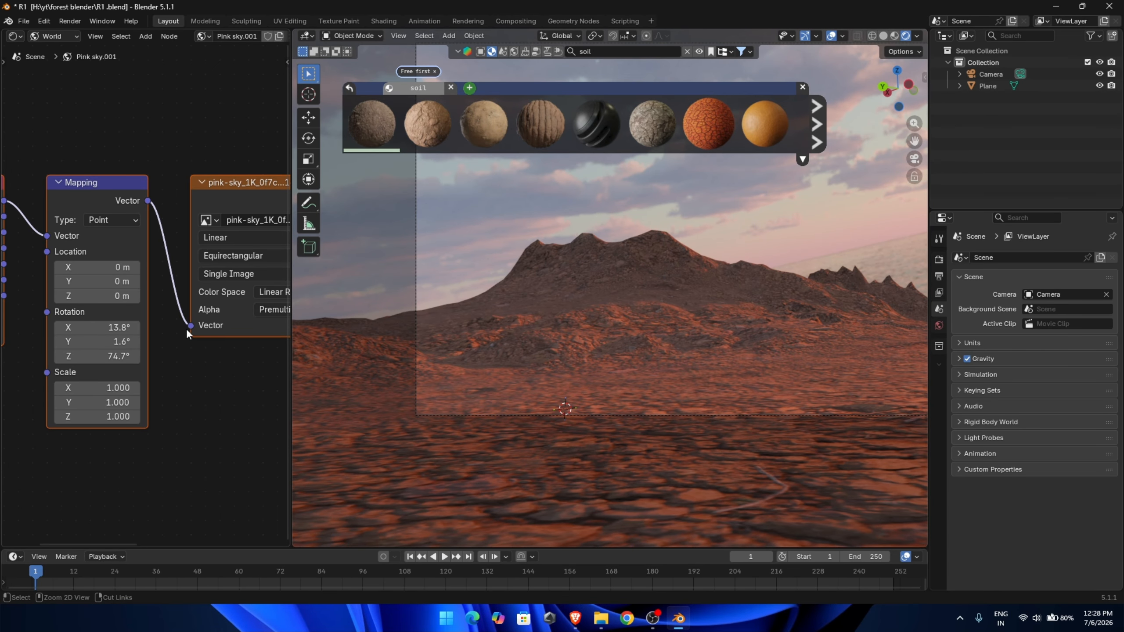
key(ctrl+z)
key(ctrl+z)
Step: Set the sky Mapping node's Z rotation to 184° so that sunlight falls on the mountain
scroll(665, 288, down, 4)
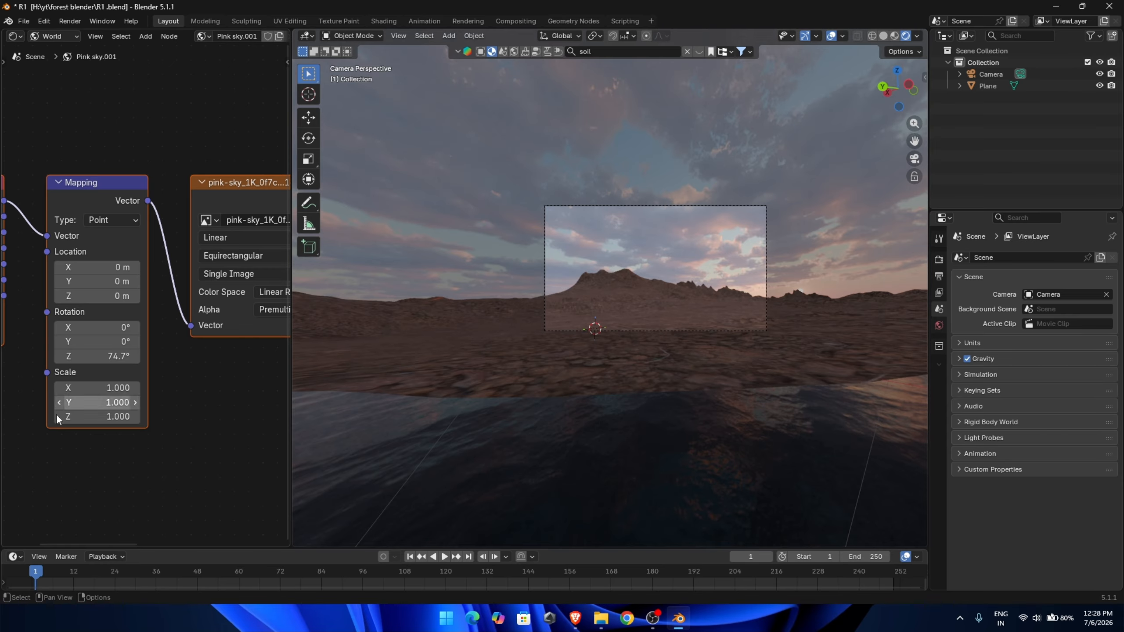
drag(64, 356, 125, 357)
scroll(611, 288, up, 5)
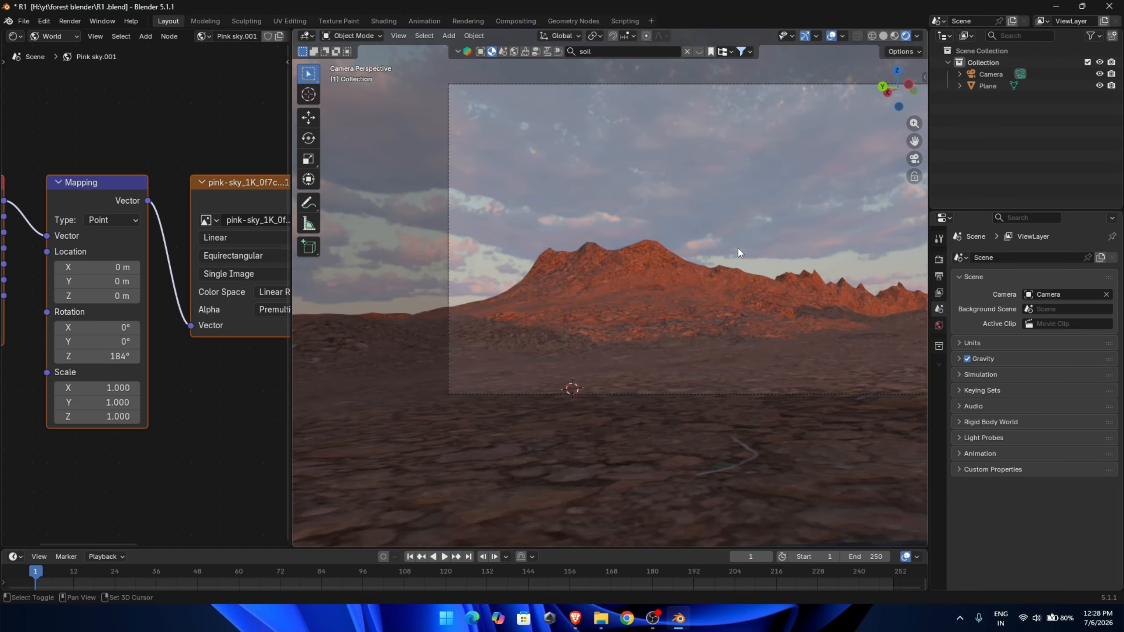
scroll(738, 248, down, 3)
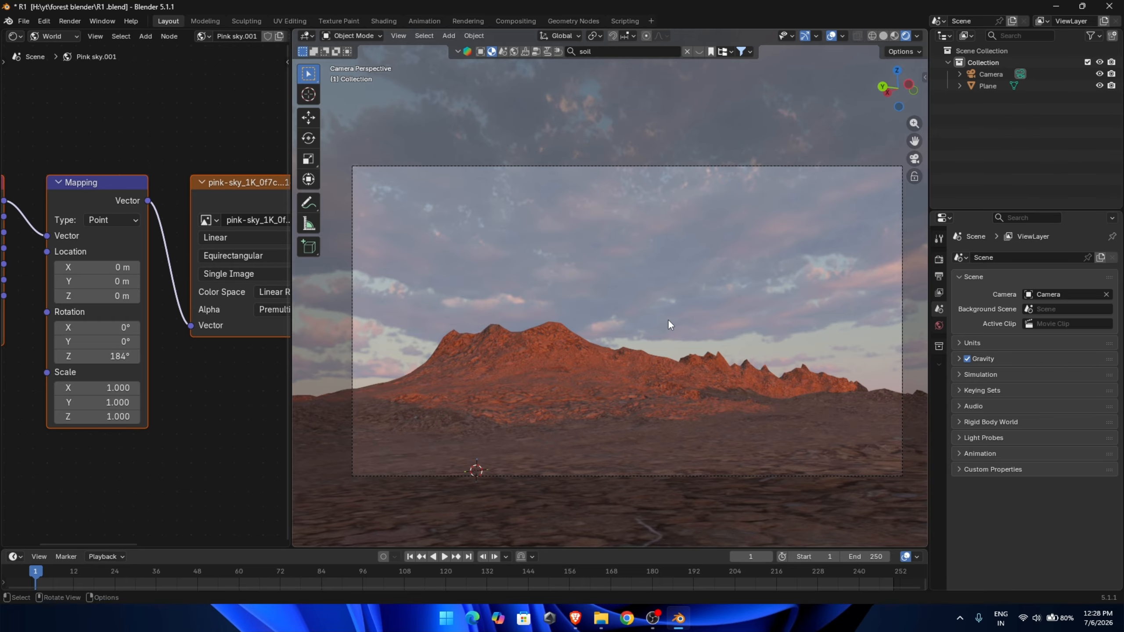
Step: Turn the narrow Shader Editor back into a 3D viewport showing the whole terrain
scroll(594, 442, up, 3)
scroll(599, 438, down, 4)
scroll(621, 418, up, 5)
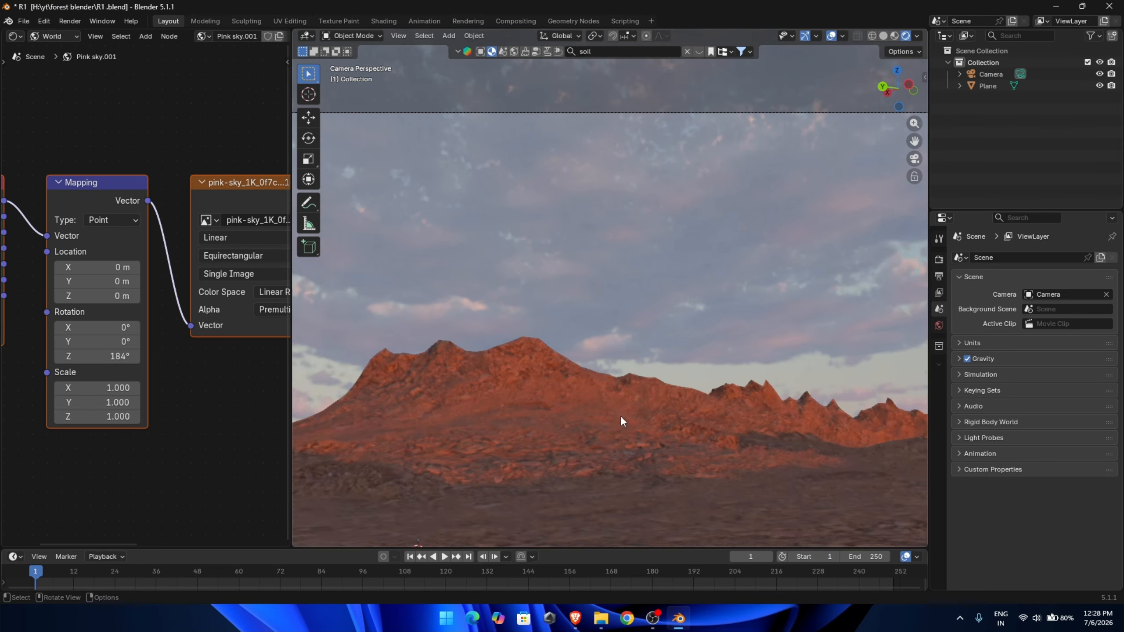
scroll(620, 418, down, 4)
click(12, 36)
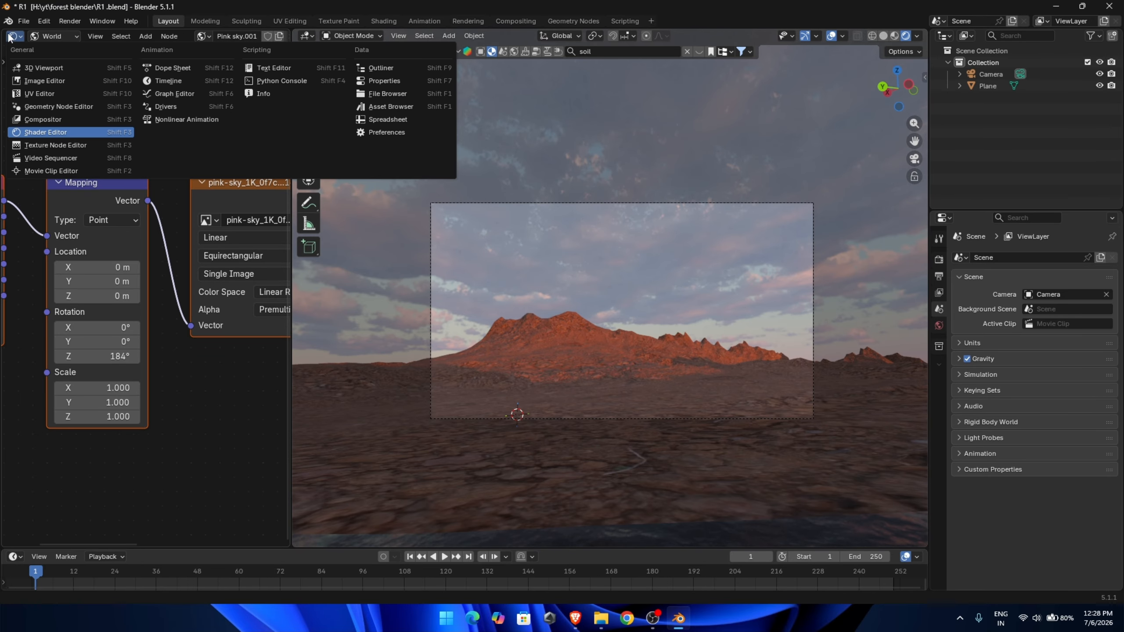
click(11, 71)
scroll(92, 304, down, 8)
scroll(135, 310, up, 5)
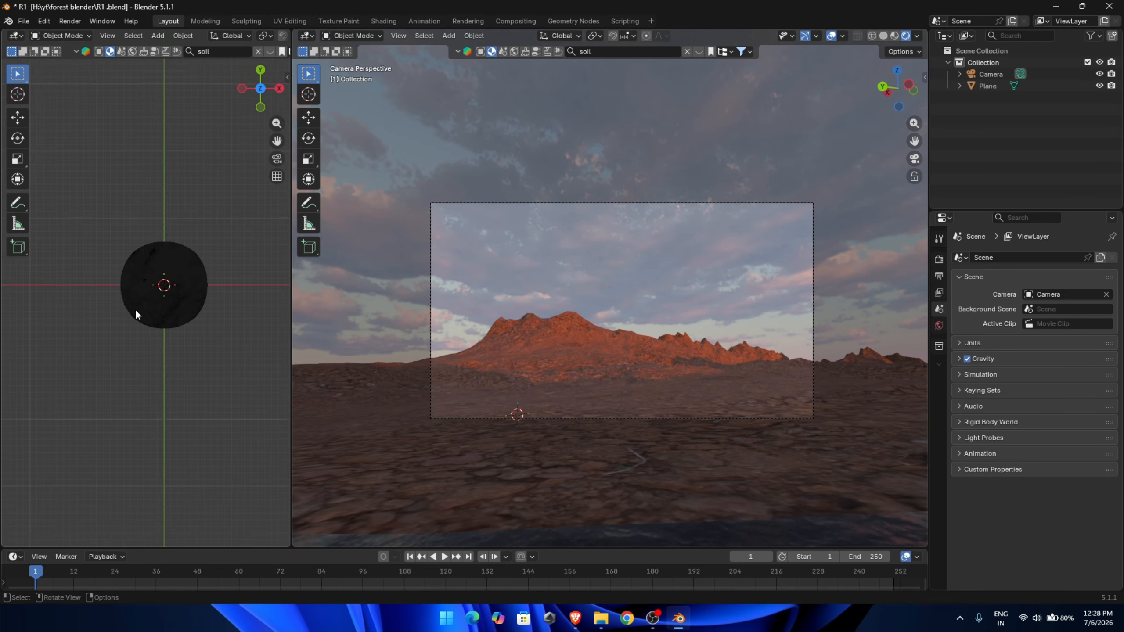
scroll(136, 310, up, 1)
Step: Select the camera and raise it along the global Z axis to a height of about 1.27 m
click(991, 74)
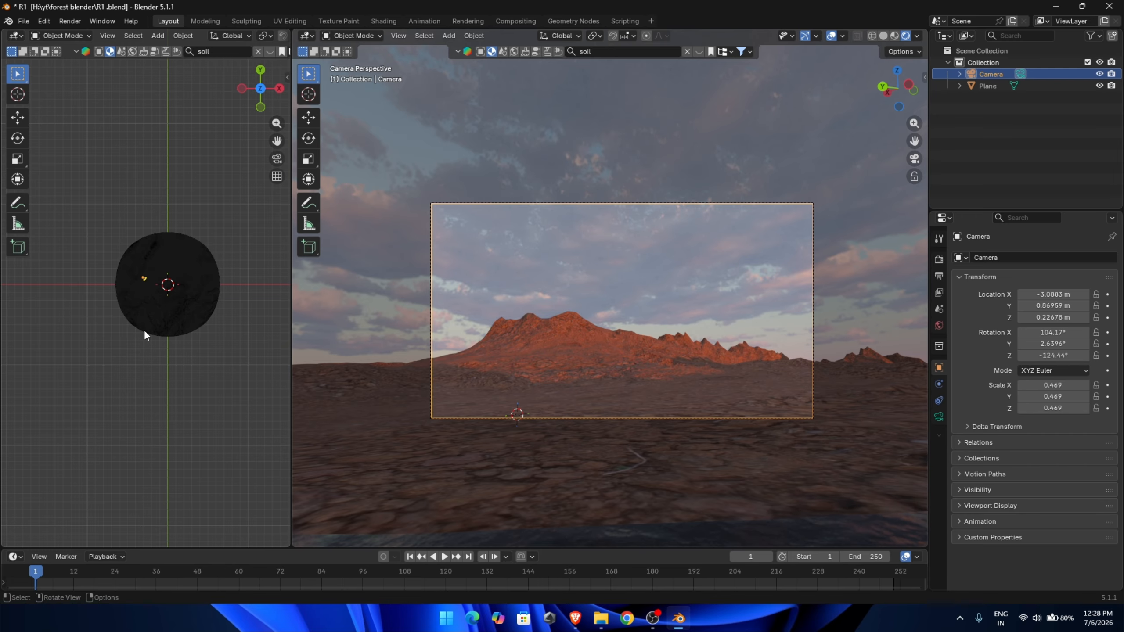
middle_drag(144, 330, 234, 294)
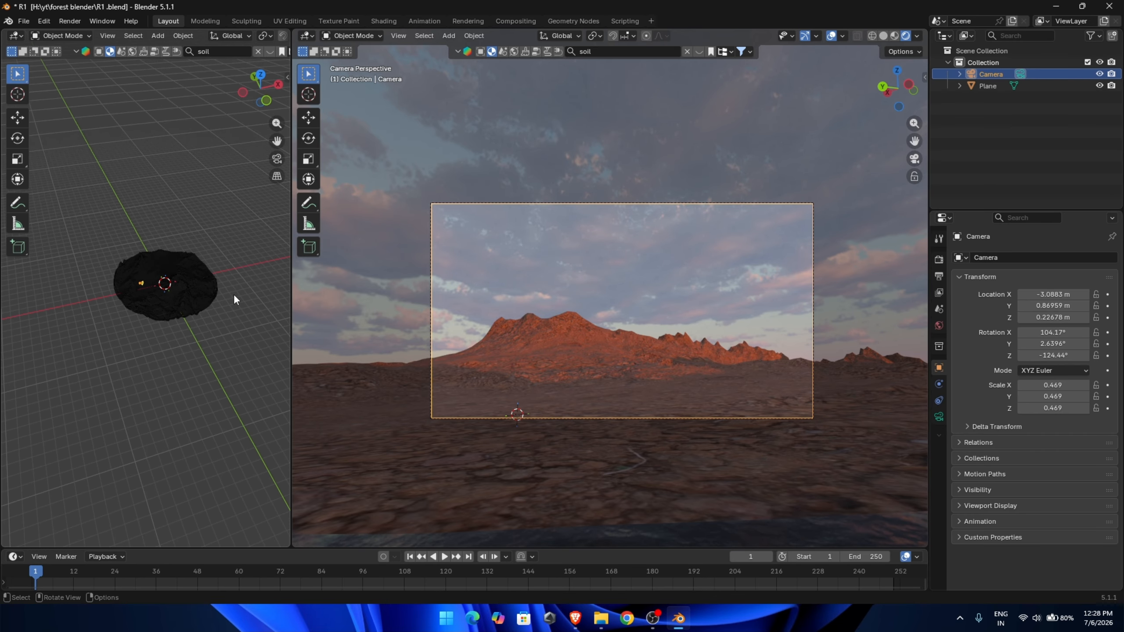
key(g)
key(z)
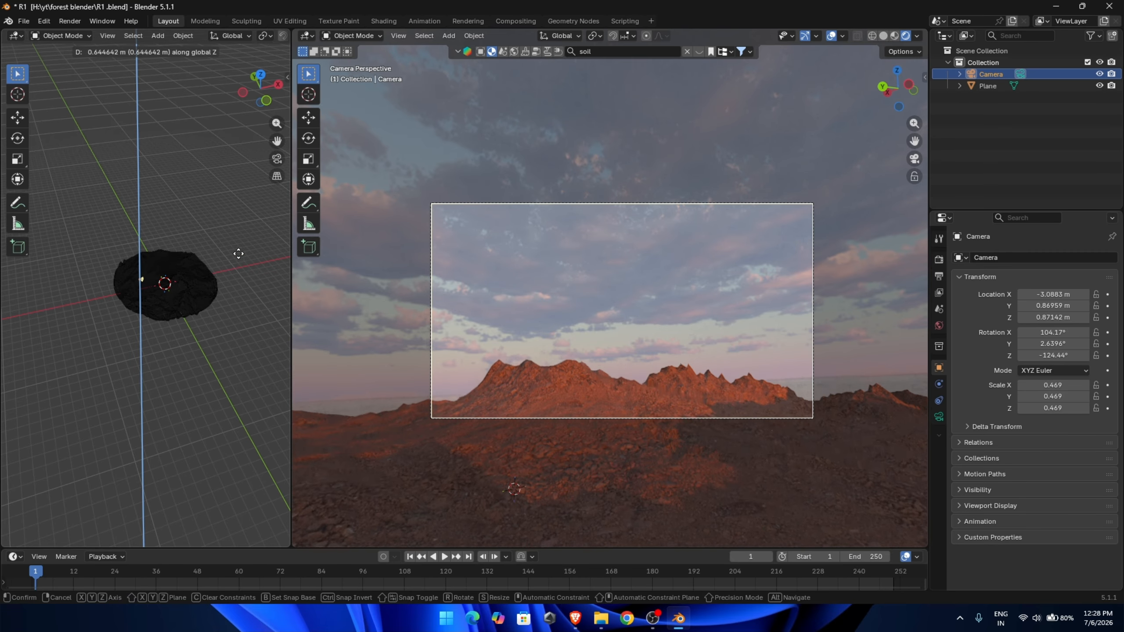
click(244, 231)
Step: Tilt the camera down about 23° around its local X axis so the terrain fills the frame
key(r)
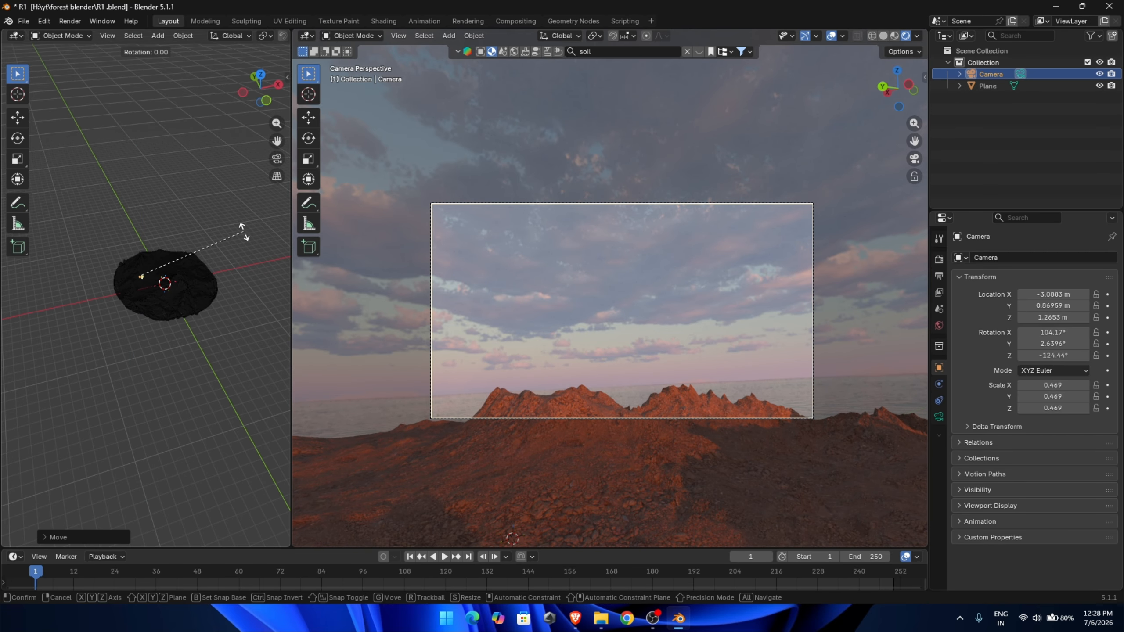
key(x)
key(x)
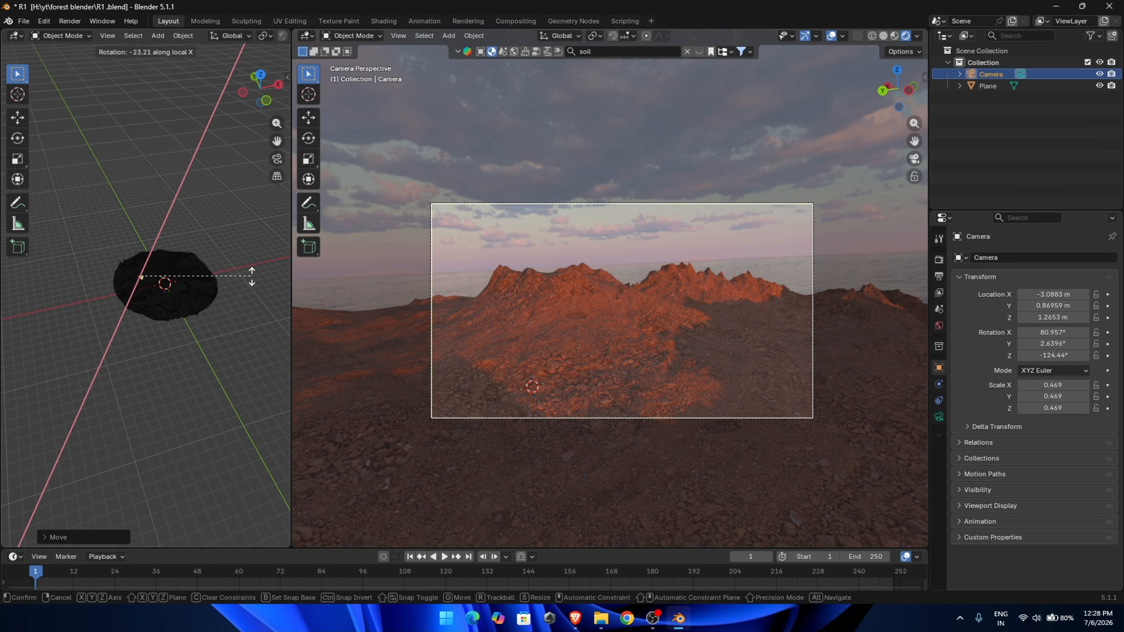
click(252, 277)
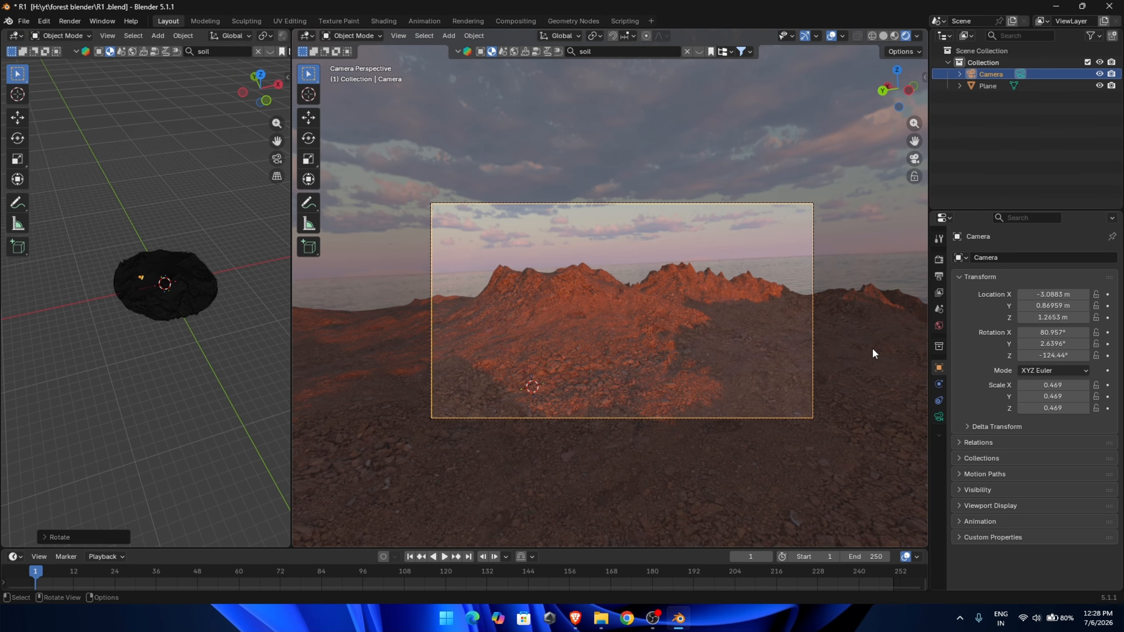
Step: Set the render engine to Cycles with GPU Compute as the device
click(939, 259)
click(1066, 259)
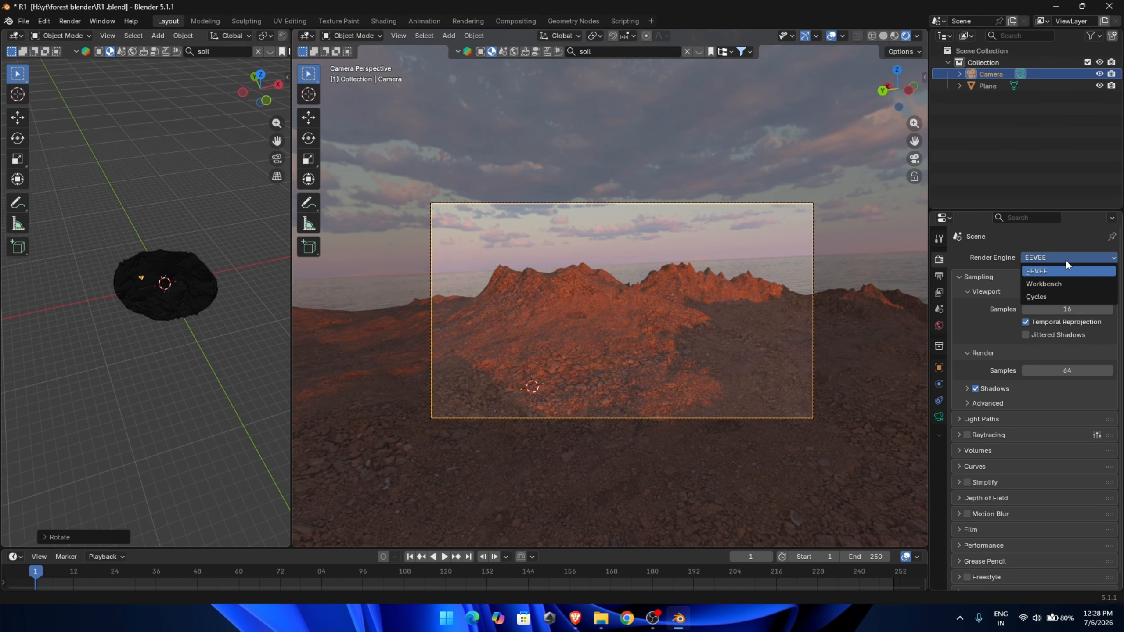
click(1046, 294)
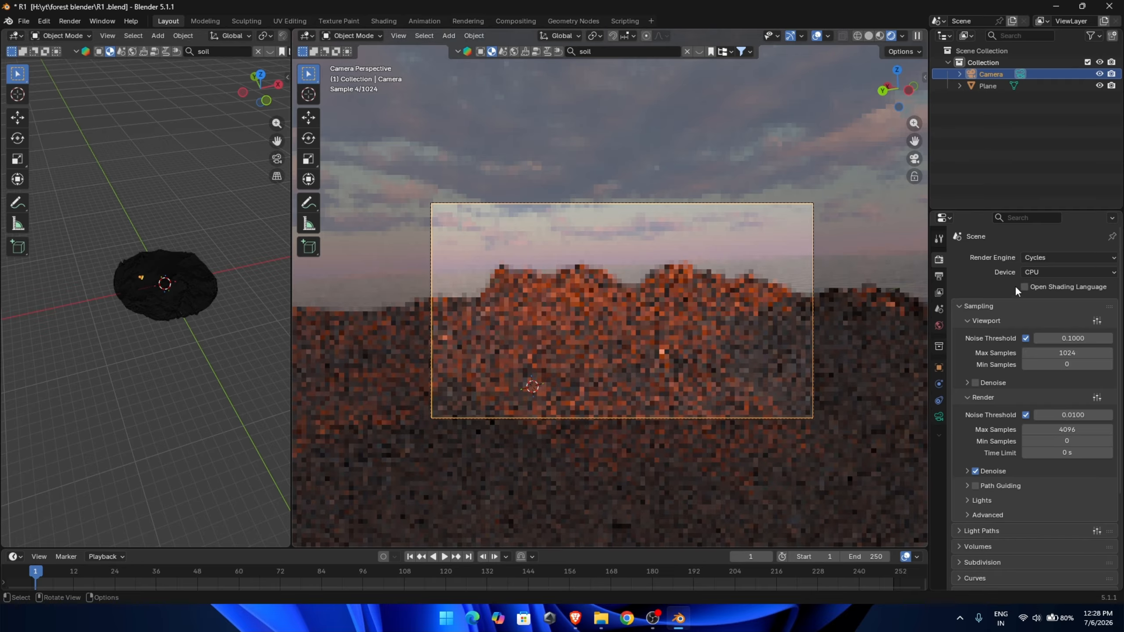
click(1051, 271)
click(1033, 301)
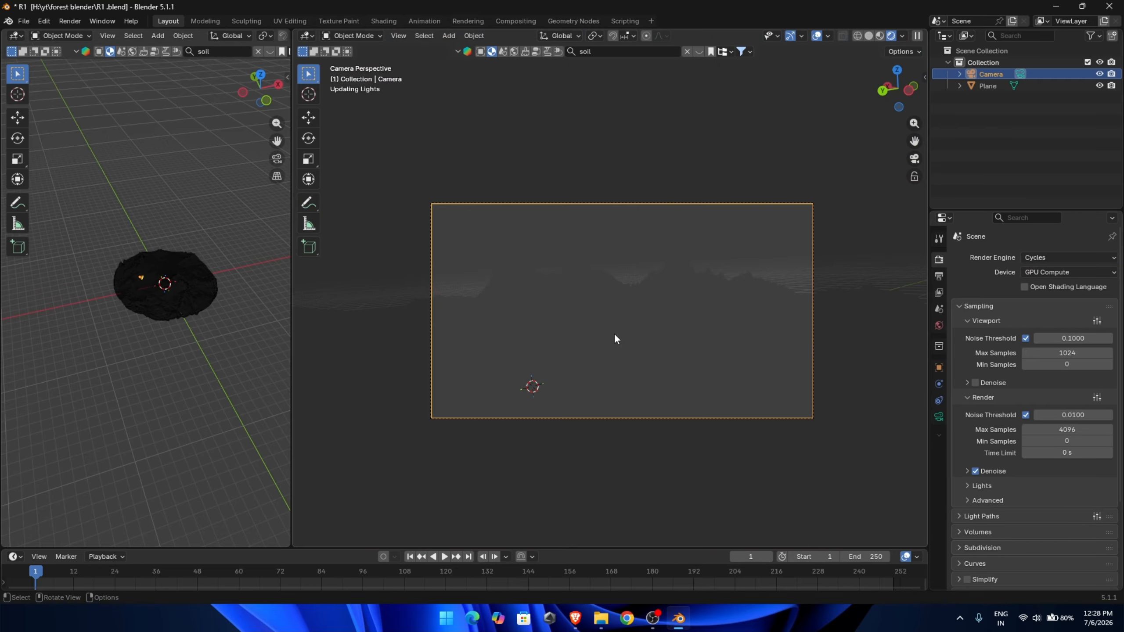
Step: Enable Render Region in the output format settings to limit the viewport render to the camera frame
click(940, 276)
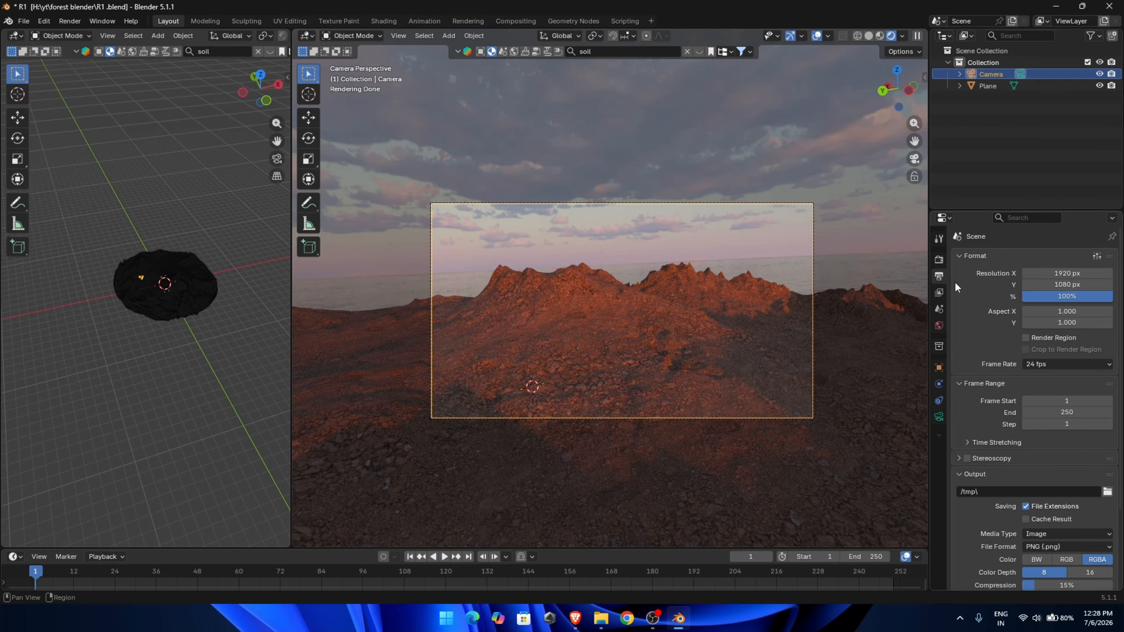
click(1026, 338)
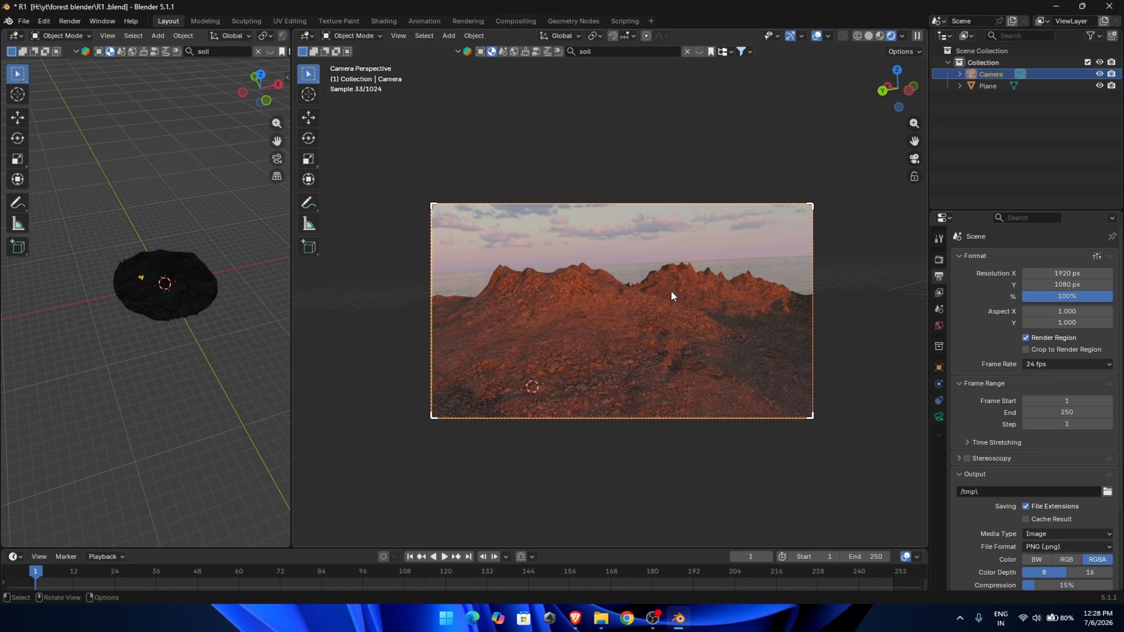
scroll(669, 293, up, 4)
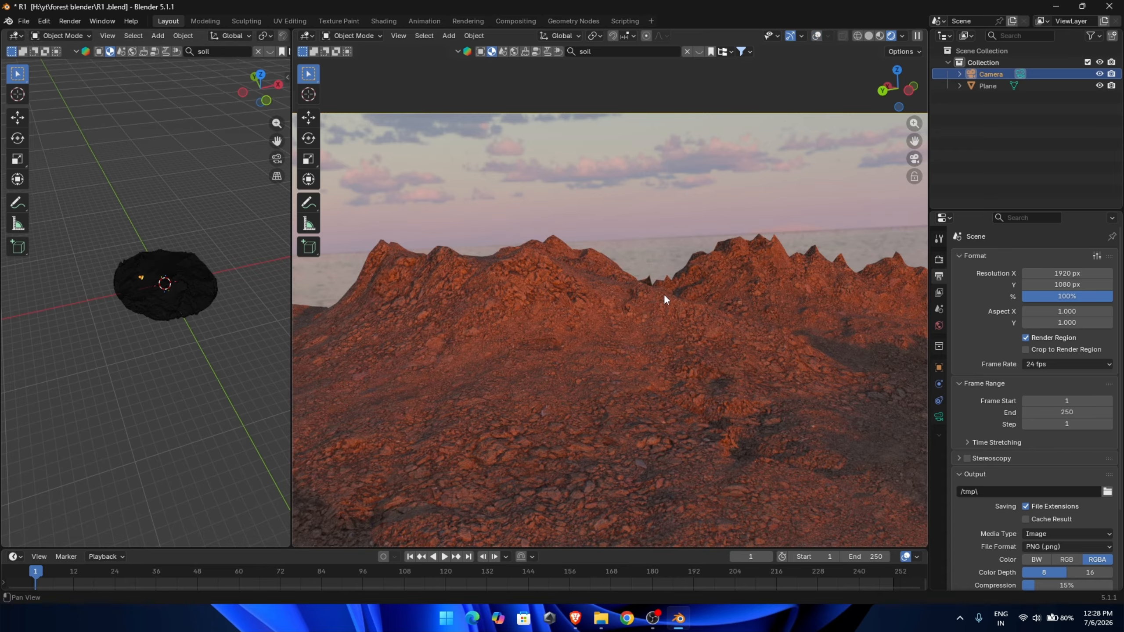
scroll(665, 297, up, 2)
scroll(665, 297, down, 9)
scroll(177, 287, up, 6)
Step: View the terrain plane from the top in the narrow viewport and delete the faces of its outer +Y section in Edit Mode
middle_drag(133, 285, 270, 312)
key(grave)
click(208, 234)
scroll(194, 274, down, 2)
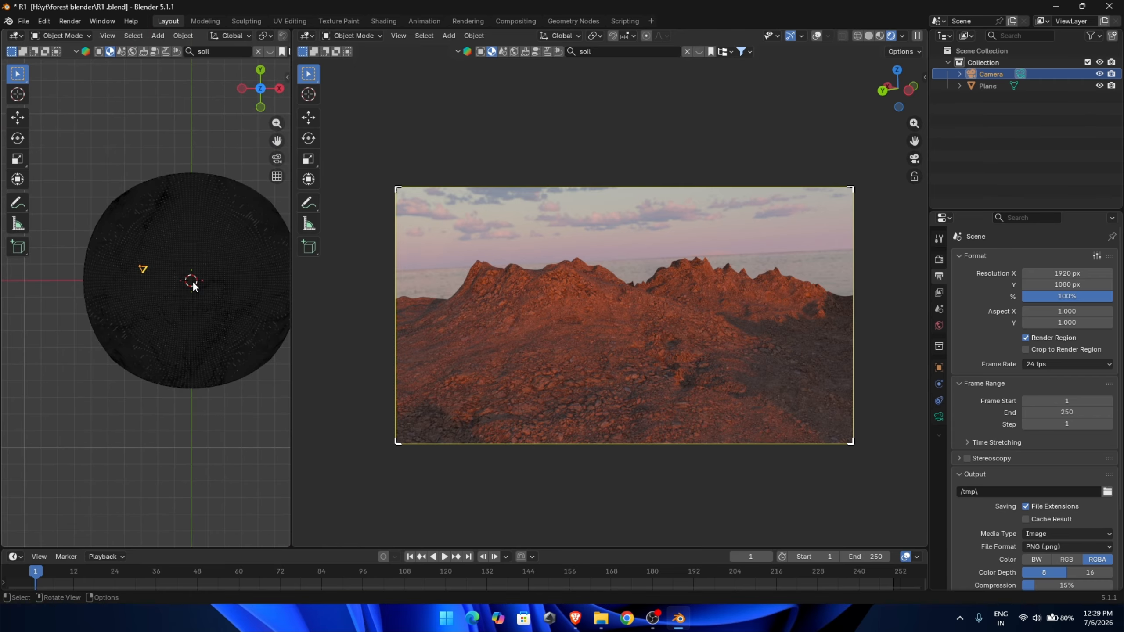
click(194, 283)
key(Tab)
key(b)
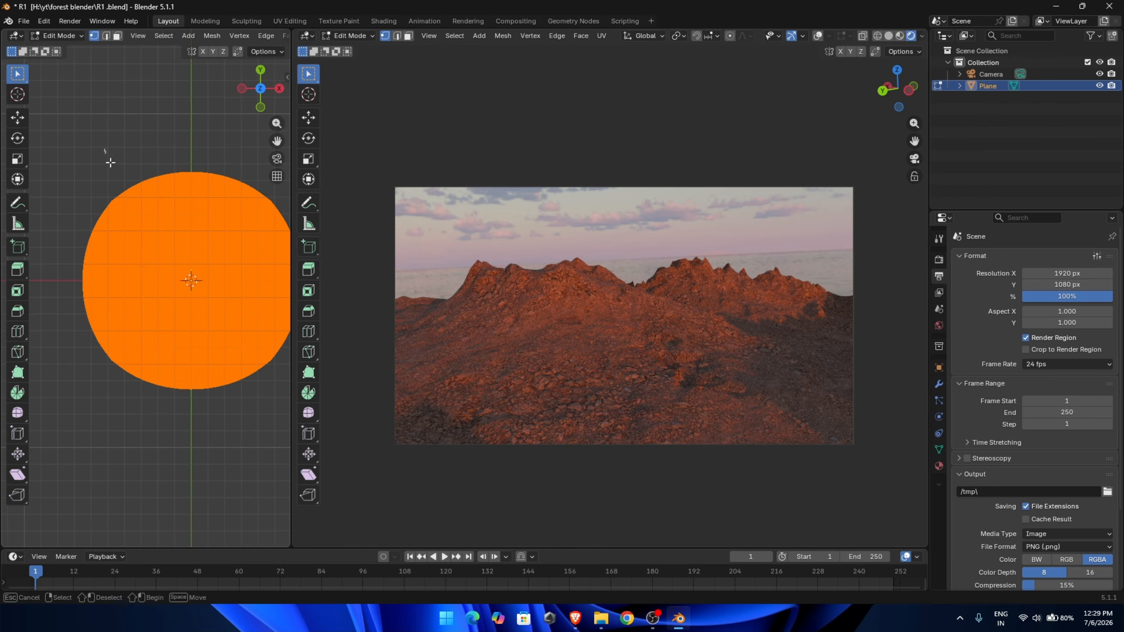
drag(104, 147, 290, 227)
key(x)
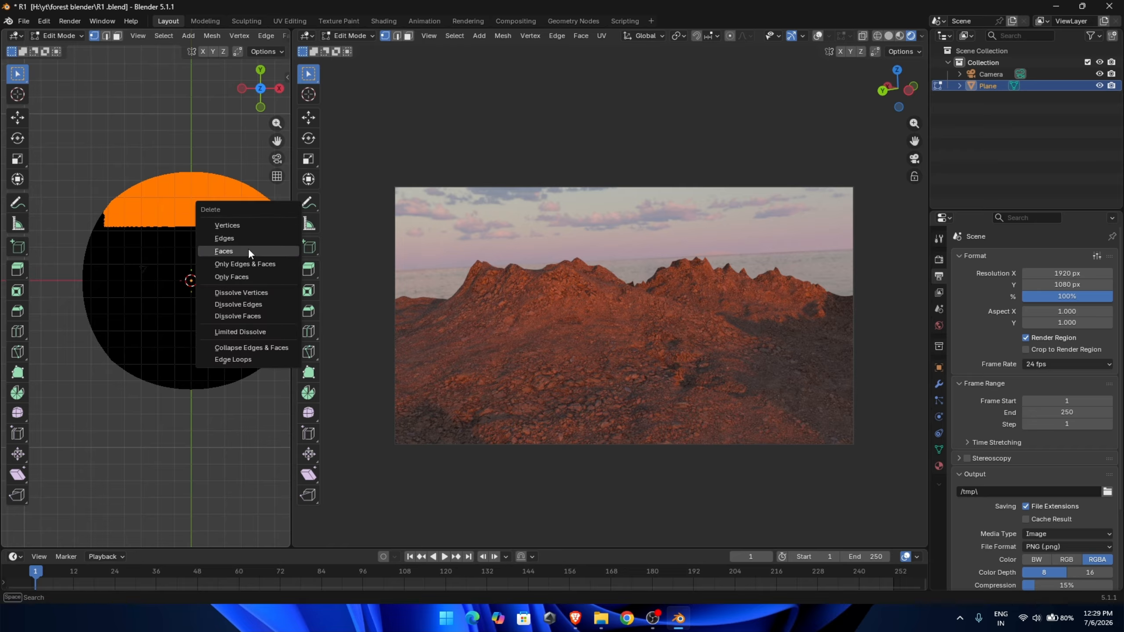
click(247, 252)
Step: Delete the leftover faces along the +Y side so that the terrain ends in a straight edge just behind the camera
drag(76, 169, 338, 245)
key(x)
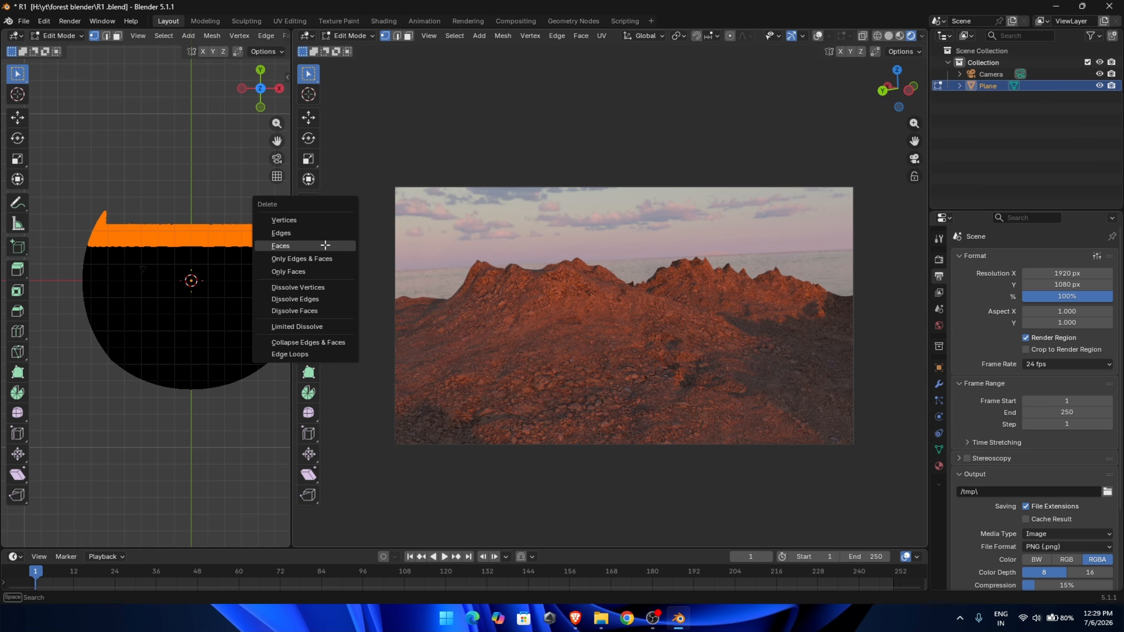
click(337, 246)
Step: Try to delete the terrain faces across the whole -Y section
shift+middle_drag(195, 326, 144, 261)
drag(49, 268, 245, 333)
key(x)
click(242, 329)
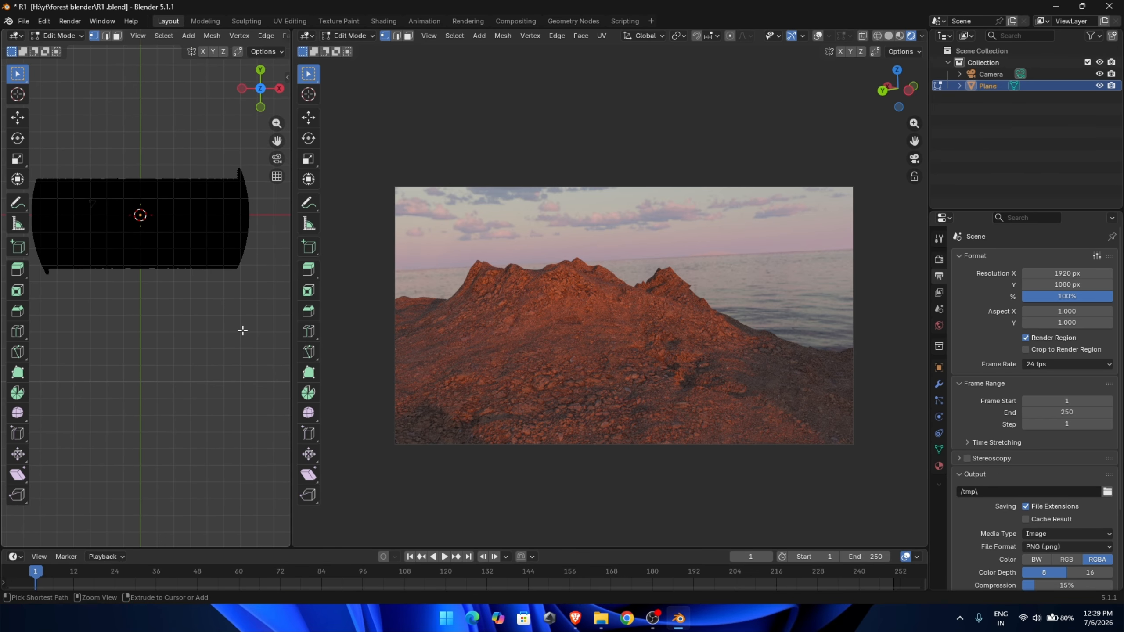
key(ctrl+z)
Step: Try to delete a large block of faces from the terrain's -X, -Y corner
shift+middle_drag(145, 286, 217, 305)
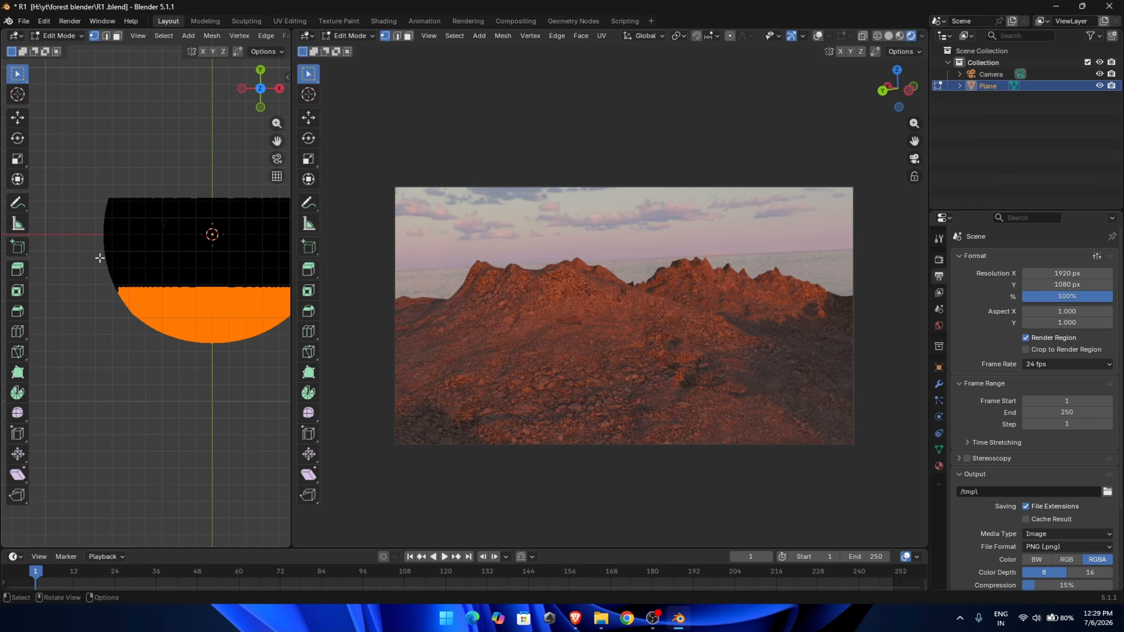
drag(95, 252, 193, 371)
key(x)
click(193, 373)
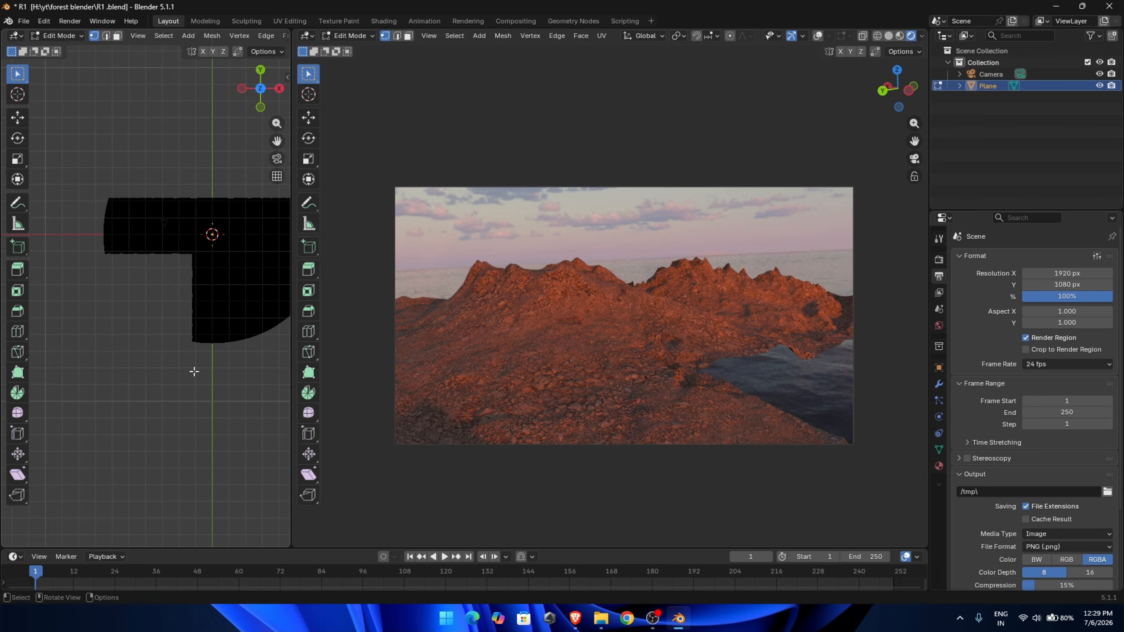
key(ctrl+z)
Step: Delete narrow strips of terrain faces along the -X edge, including the small piece beside the camera
drag(95, 223, 135, 333)
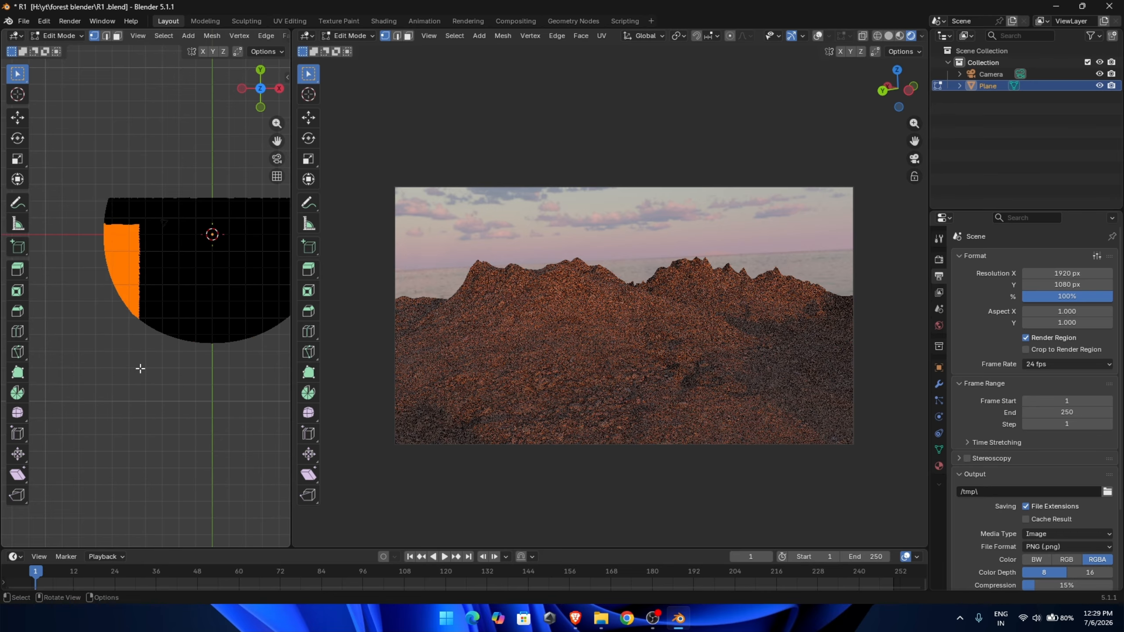
key(x)
click(136, 333)
drag(108, 191, 128, 260)
key(x)
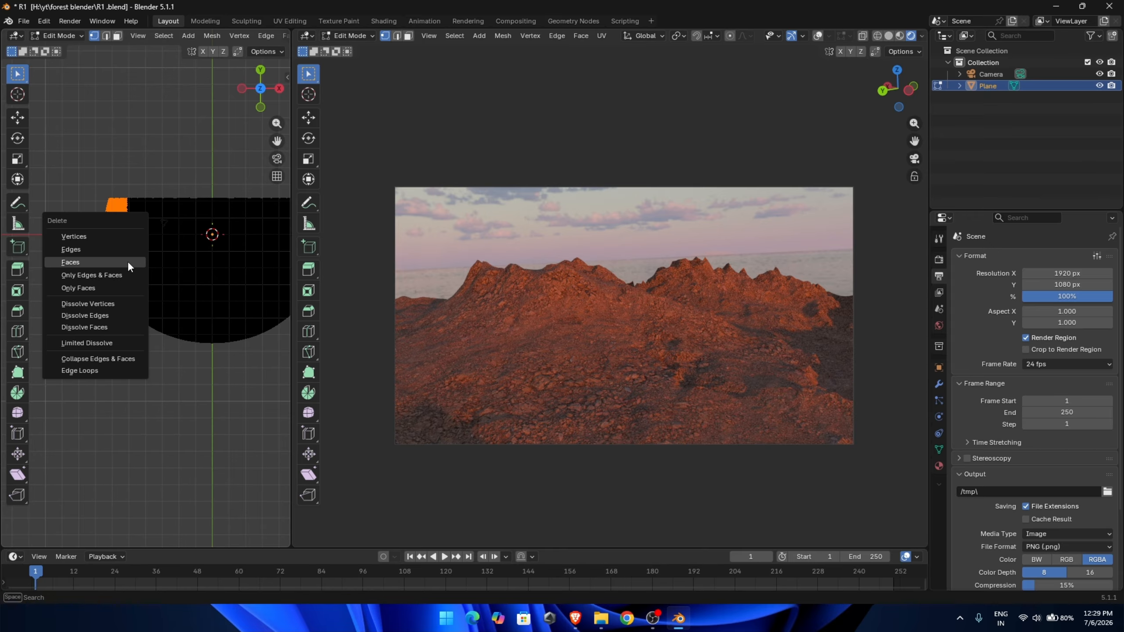
click(127, 261)
Step: Trim the terrain's outer +X and -Y edges by deleting their faces, and return to Object Mode
shift+middle_drag(65, 365, 235, 339)
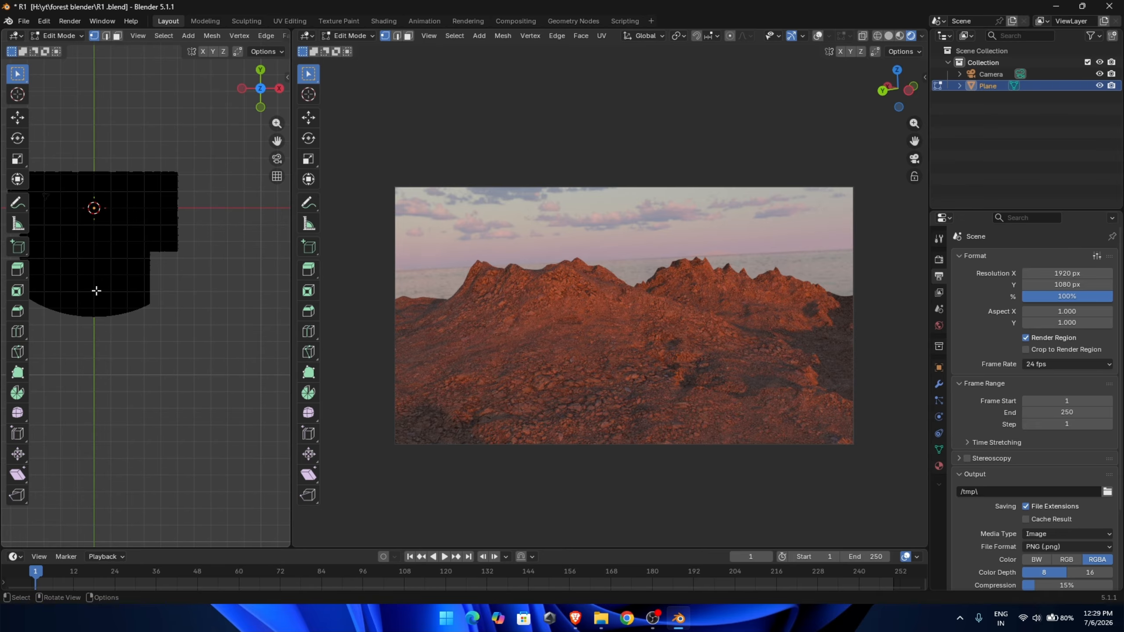
drag(96, 291, 172, 325)
key(x)
click(173, 325)
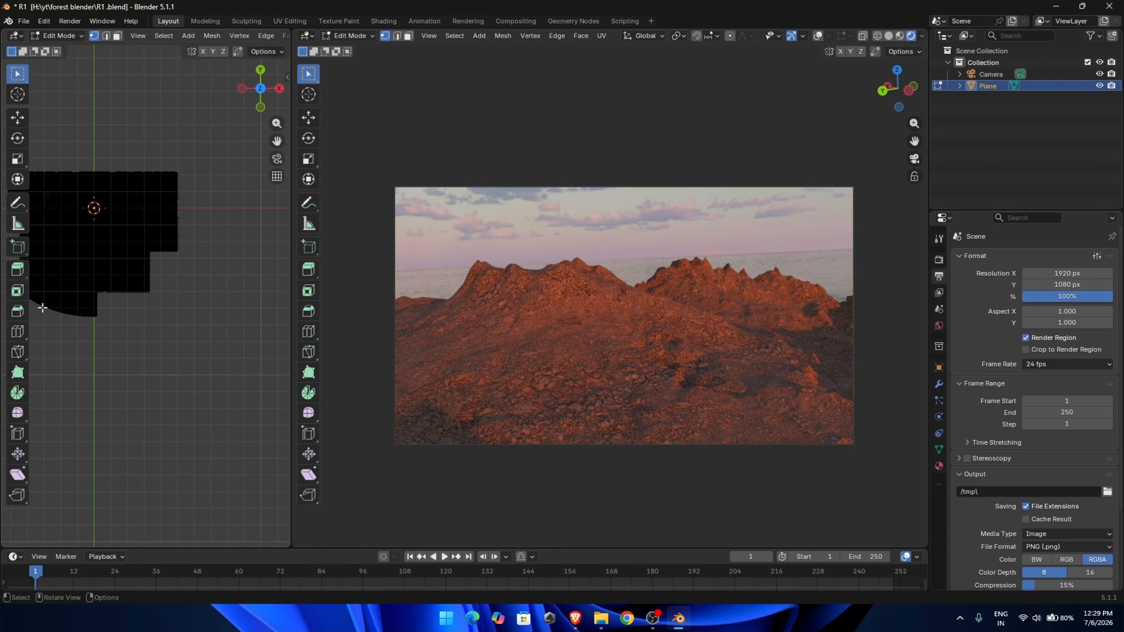
drag(42, 307, 124, 336)
key(x)
click(123, 334)
scroll(771, 243, up, 2)
key(Tab)
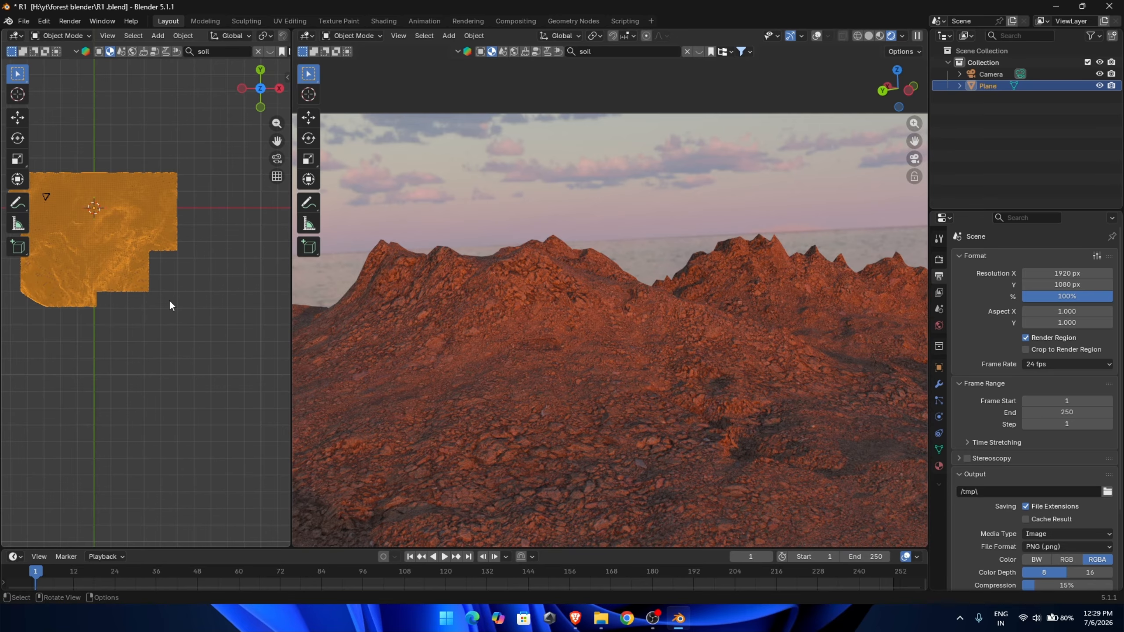
Step: Deselect the terrain and display the large viewport in Material Preview shading
scroll(627, 339, down, 3)
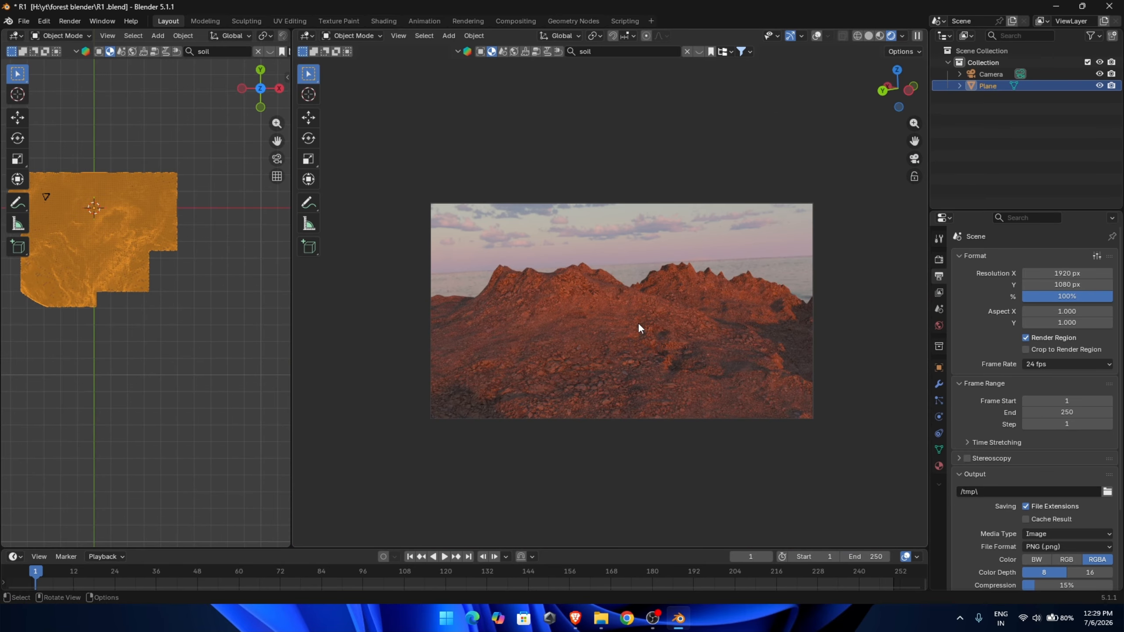
click(215, 302)
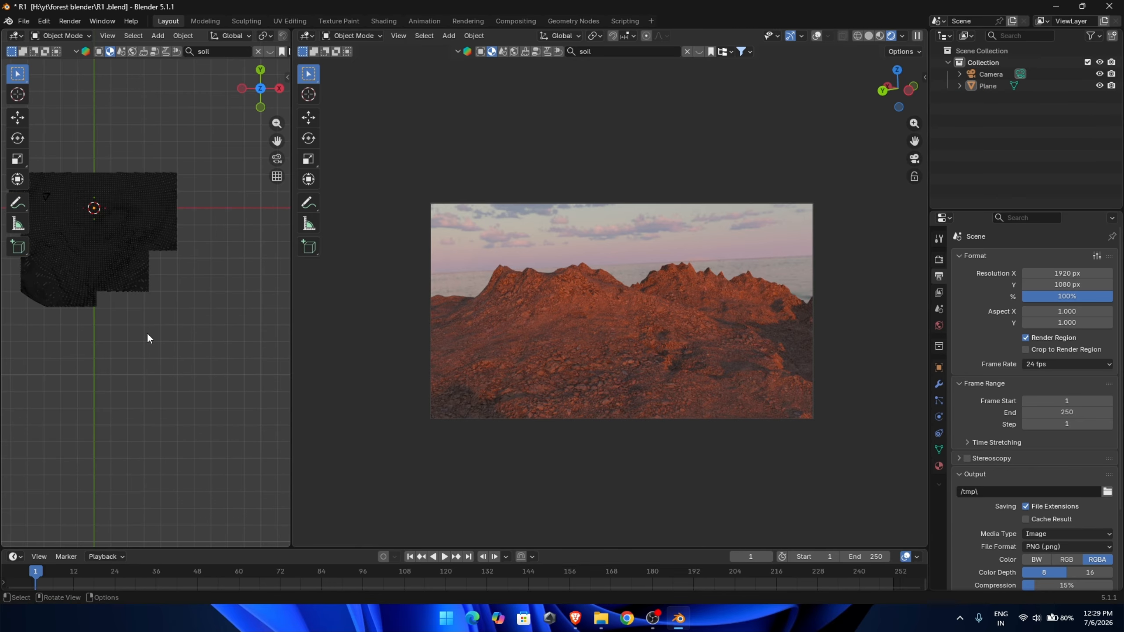
shift+middle_drag(146, 337, 213, 442)
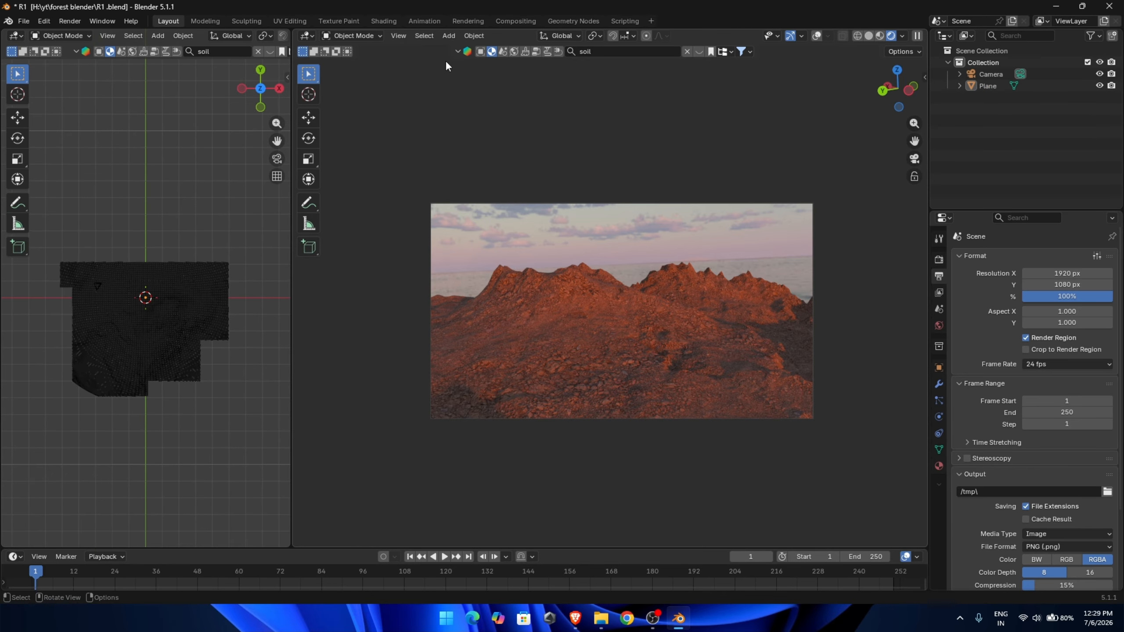
key(shift+z)
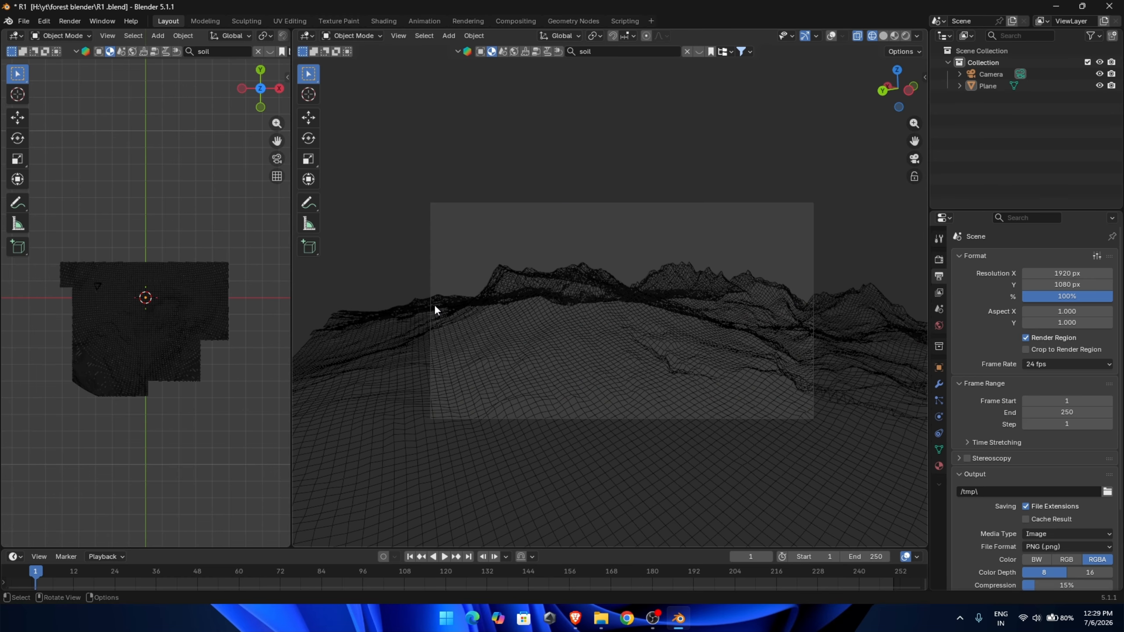
key(z)
click(675, 296)
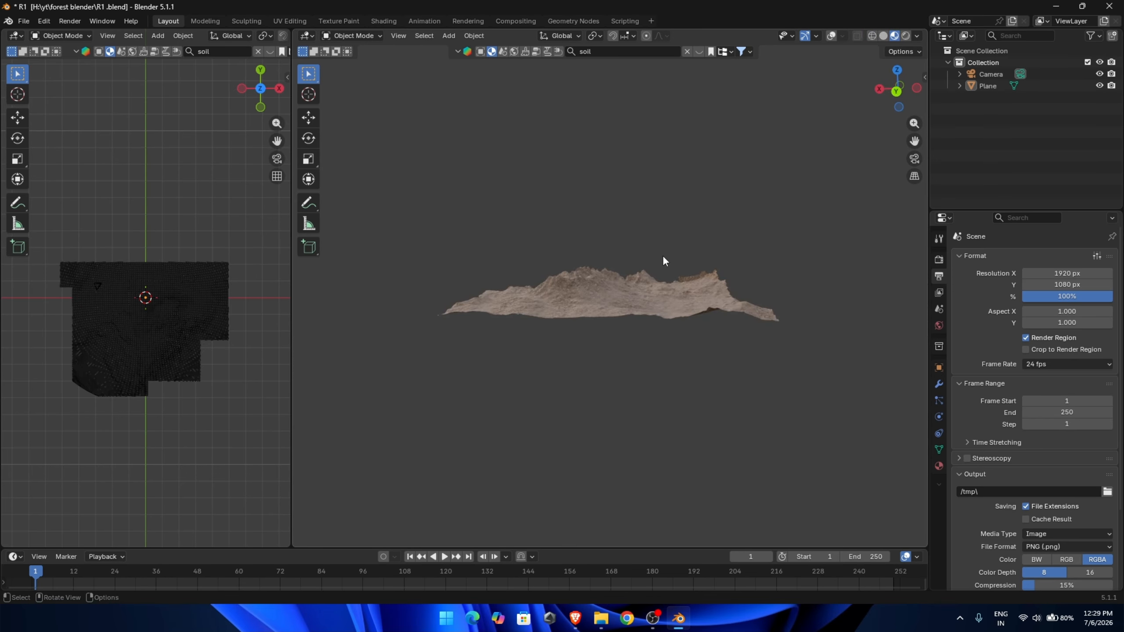
Step: Turn on the overlays in the large viewport and examine the trimmed terrain and camera from several angles
mouse_move(662, 254)
middle_down()
mouse_move(666, 307)
mouse_move(752, 262)
middle_up()
scroll(665, 308, up, 5)
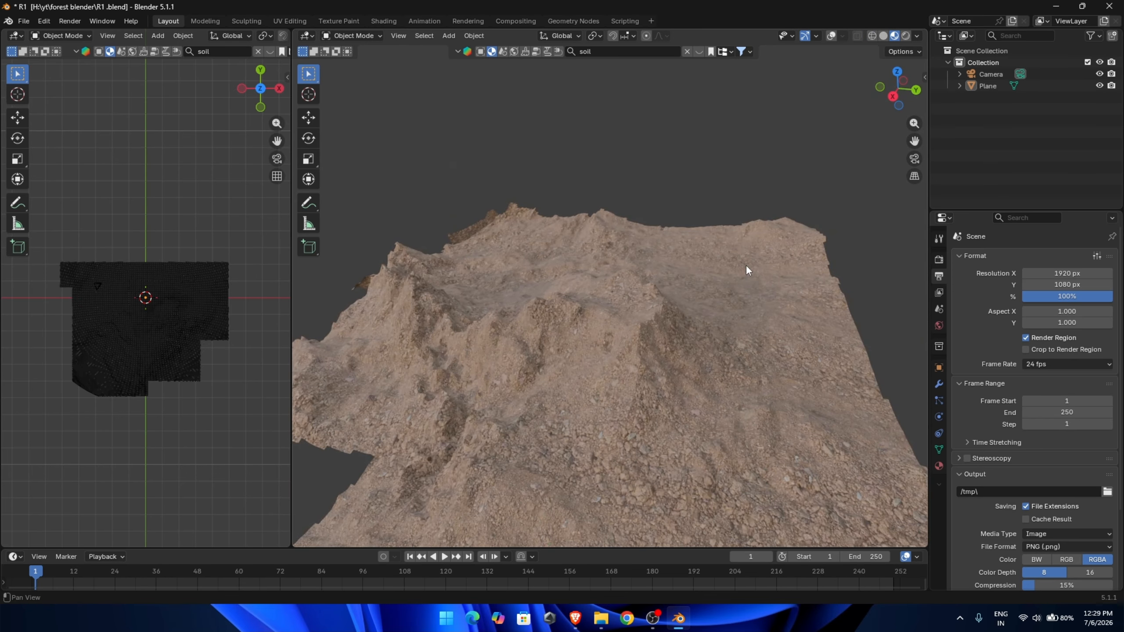
key(alt+shift+z)
scroll(746, 267, down, 6)
middle_drag(753, 369, 469, 381)
scroll(516, 336, up, 5)
middle_drag(516, 335, 616, 330)
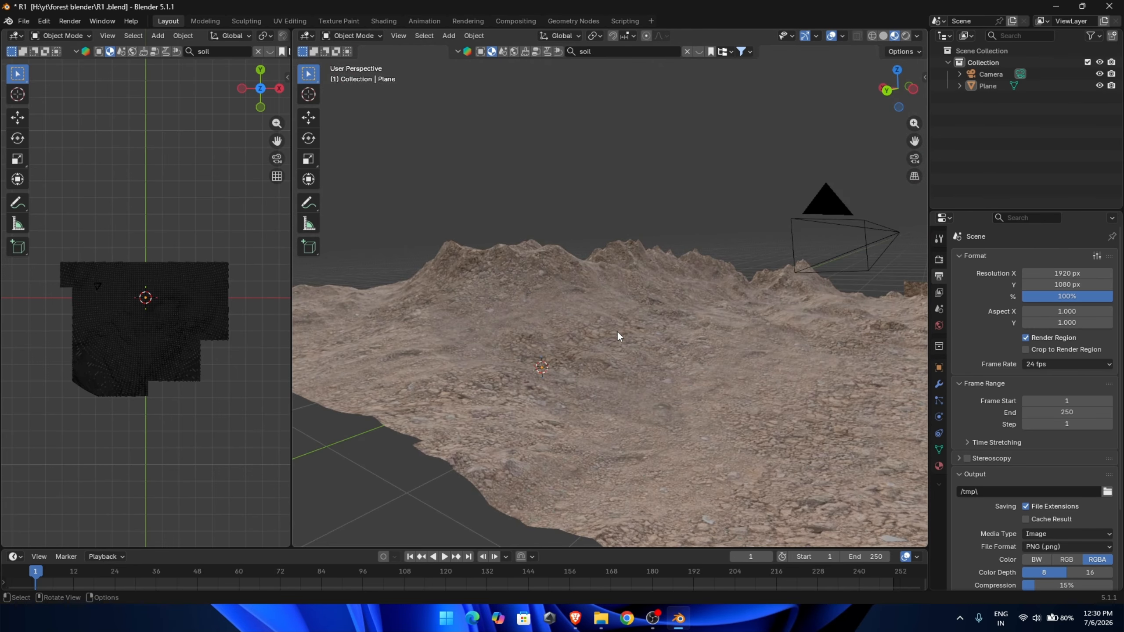
scroll(94, 249, down, 4)
scroll(93, 250, up, 3)
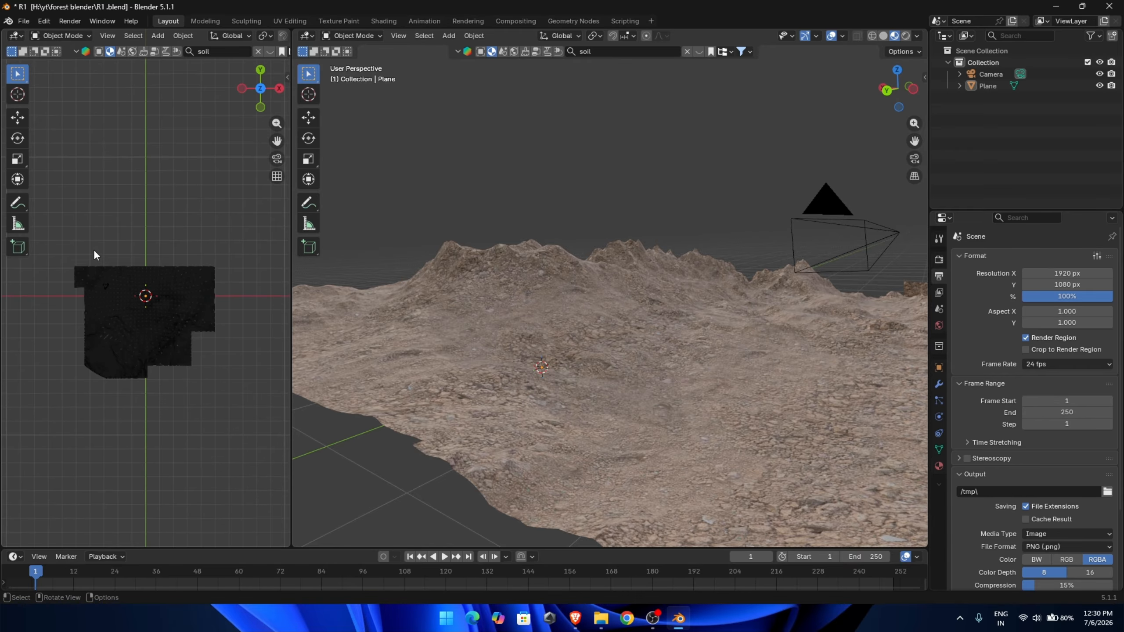
Step: Switch the asset library to models and search for trees, refining the search to "tree low poly"
click(99, 52)
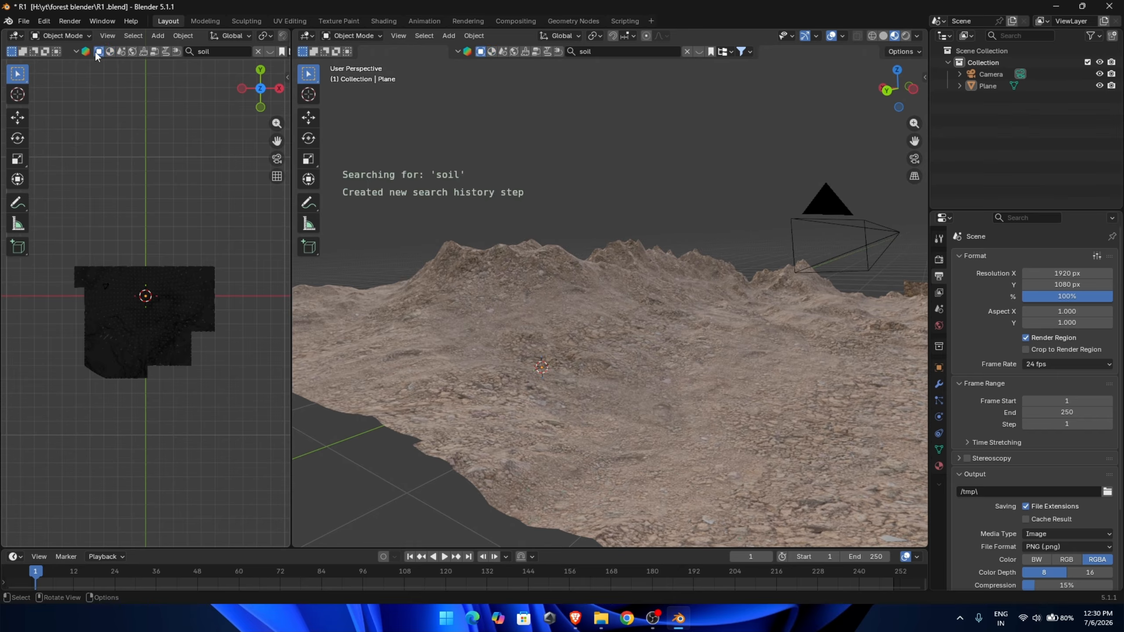
click(591, 51)
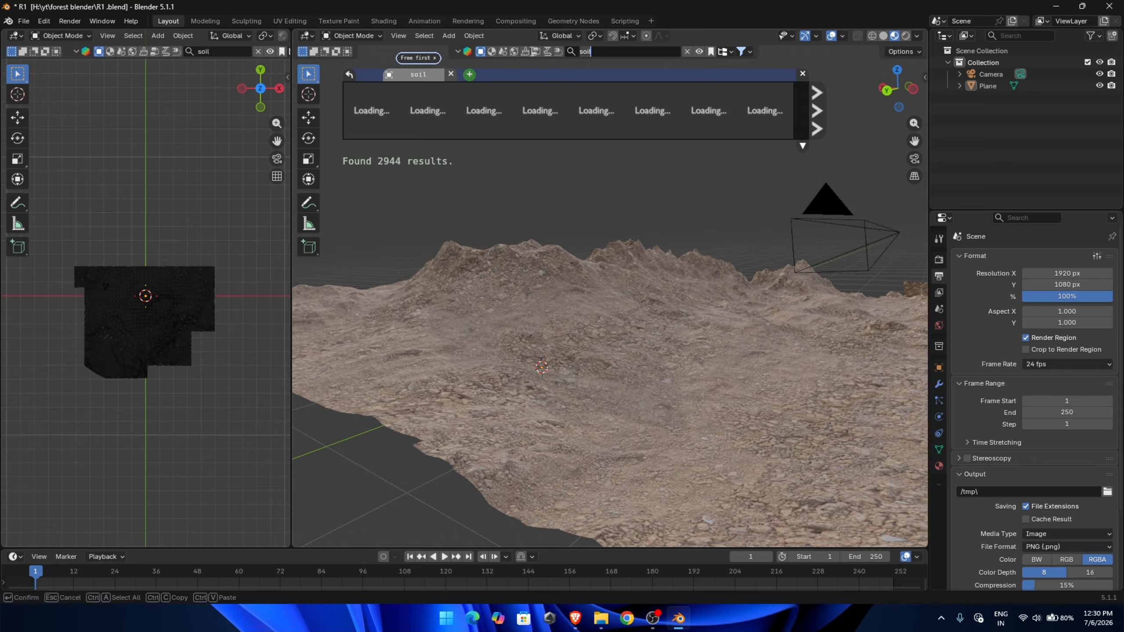
text(trees)
key(Return)
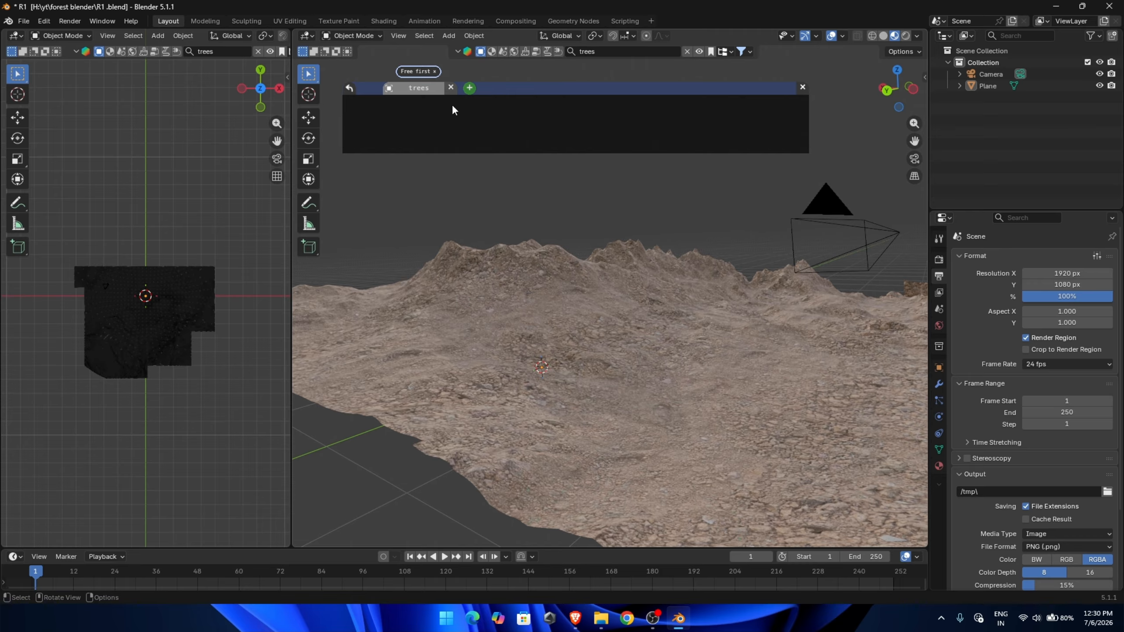
click(624, 50)
key(BackSpace)
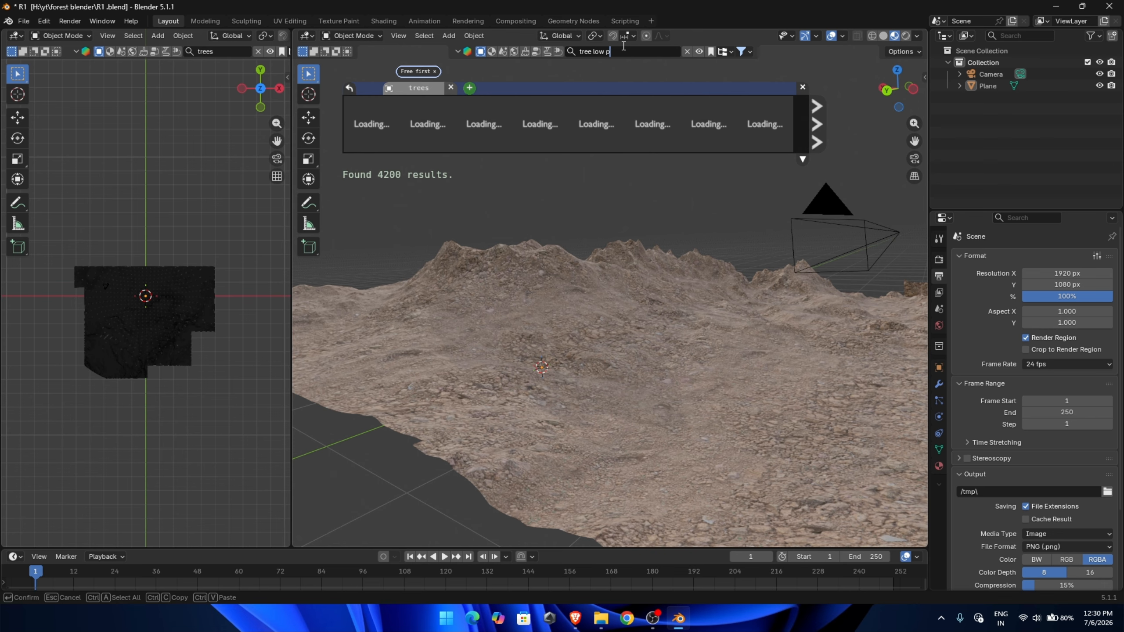
text(tree low poly)
key(Return)
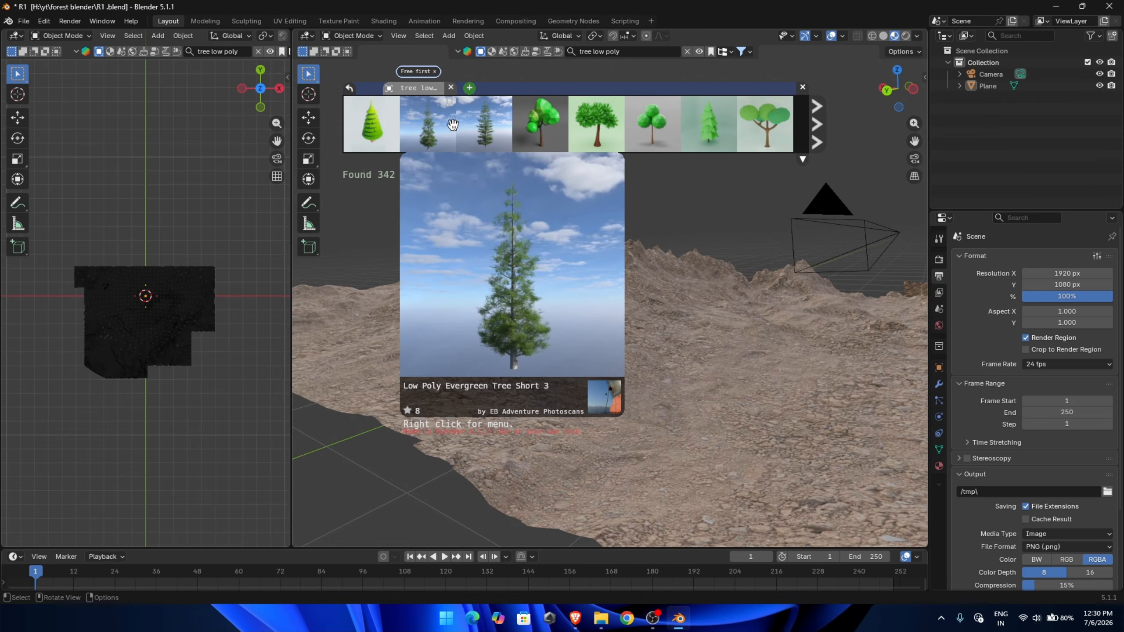
Step: Import Low Poly Evergreen Tree Tall 2, Low Poly Evergreen Tree Short 3 and Broadleaf Dense Tree Adult from the search results, and close the results
click(484, 128)
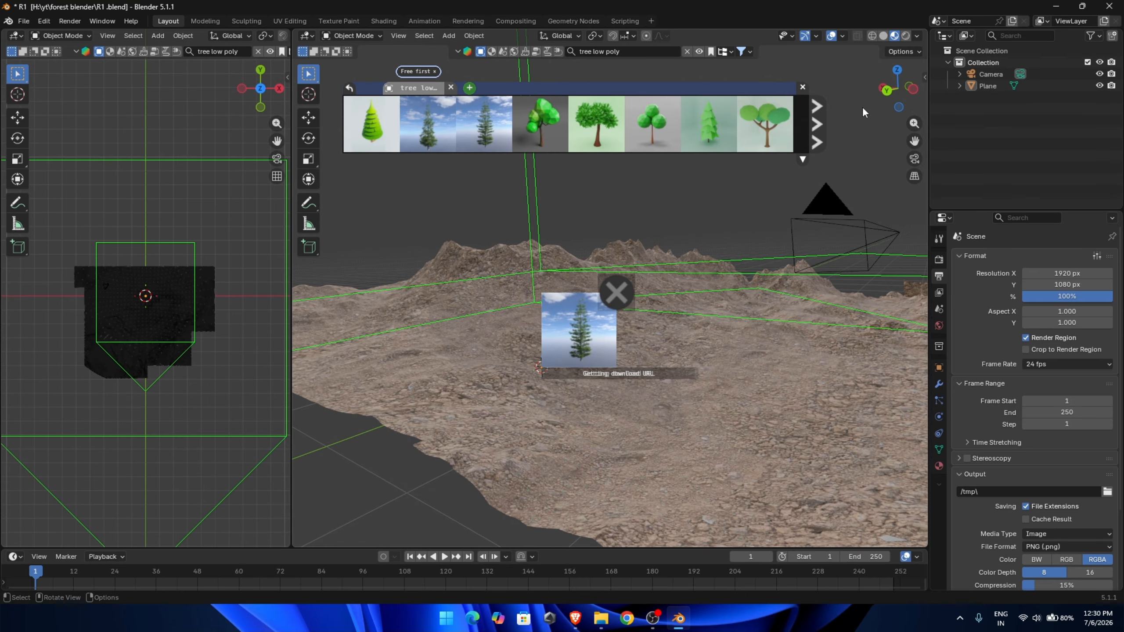
click(813, 116)
mouse_move(603, 141)
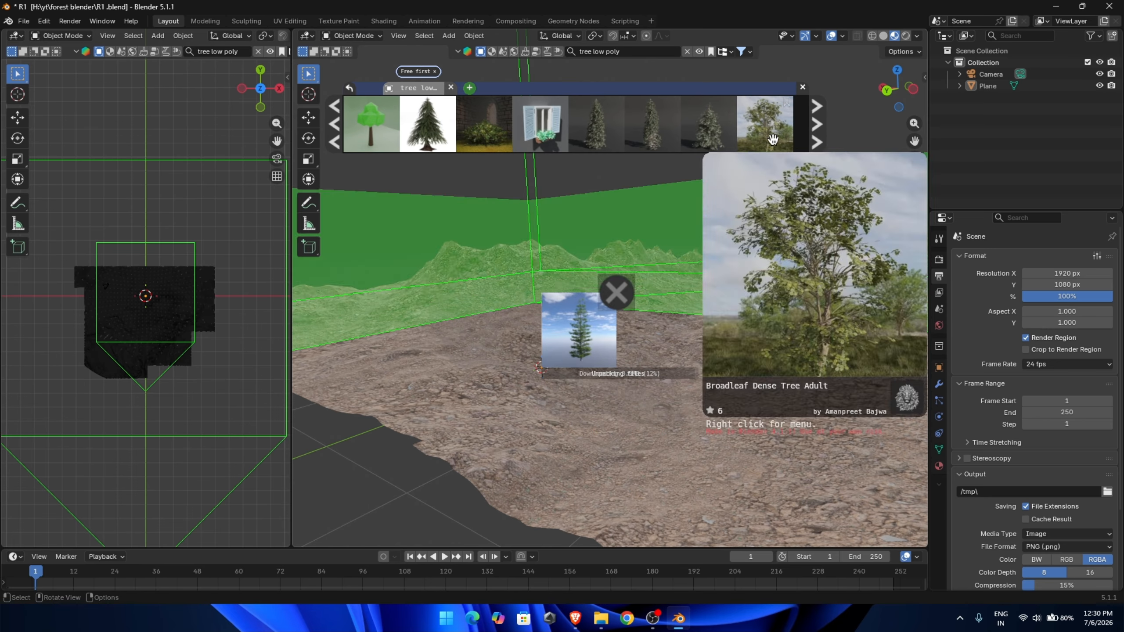
mouse_move(688, 128)
mouse_move(745, 136)
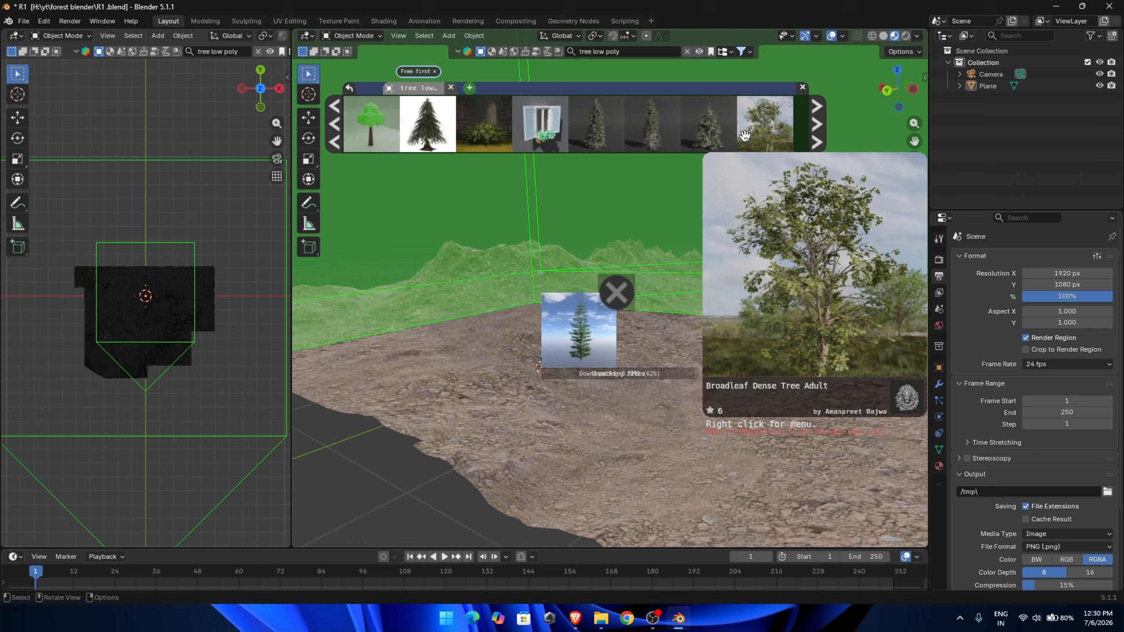
click(775, 136)
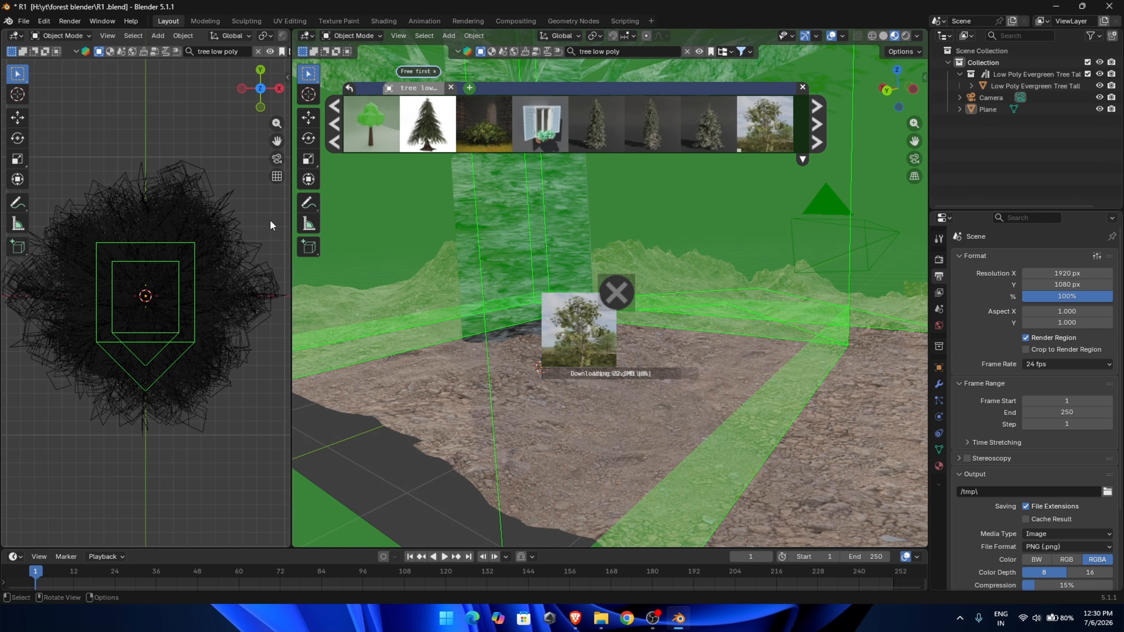
scroll(224, 242, down, 6)
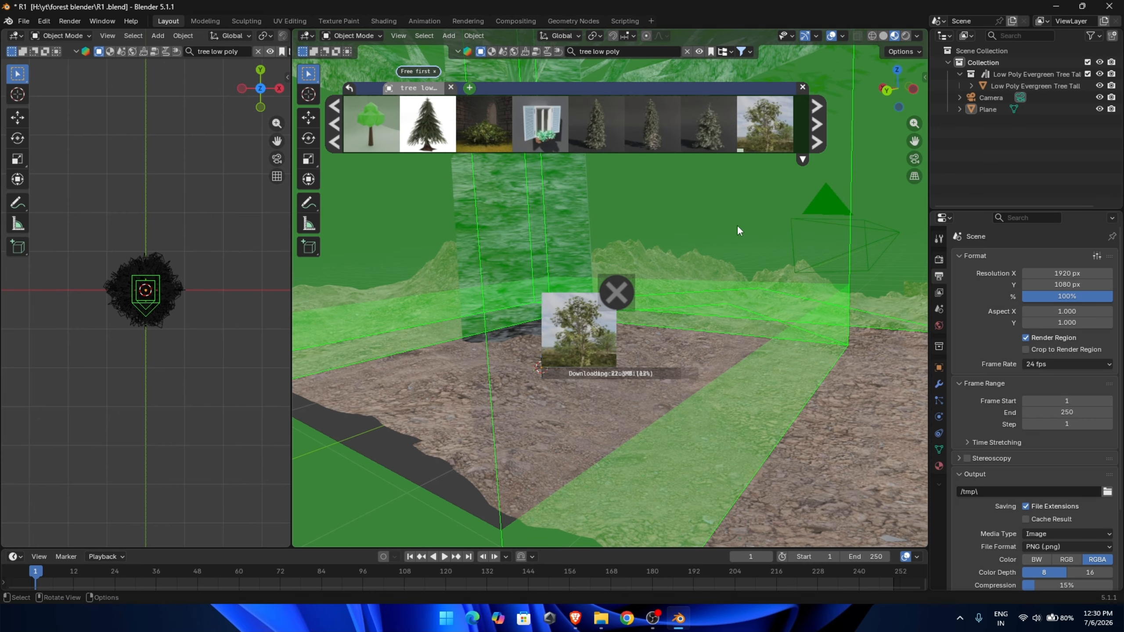
scroll(768, 273, down, 11)
scroll(757, 272, down, 4)
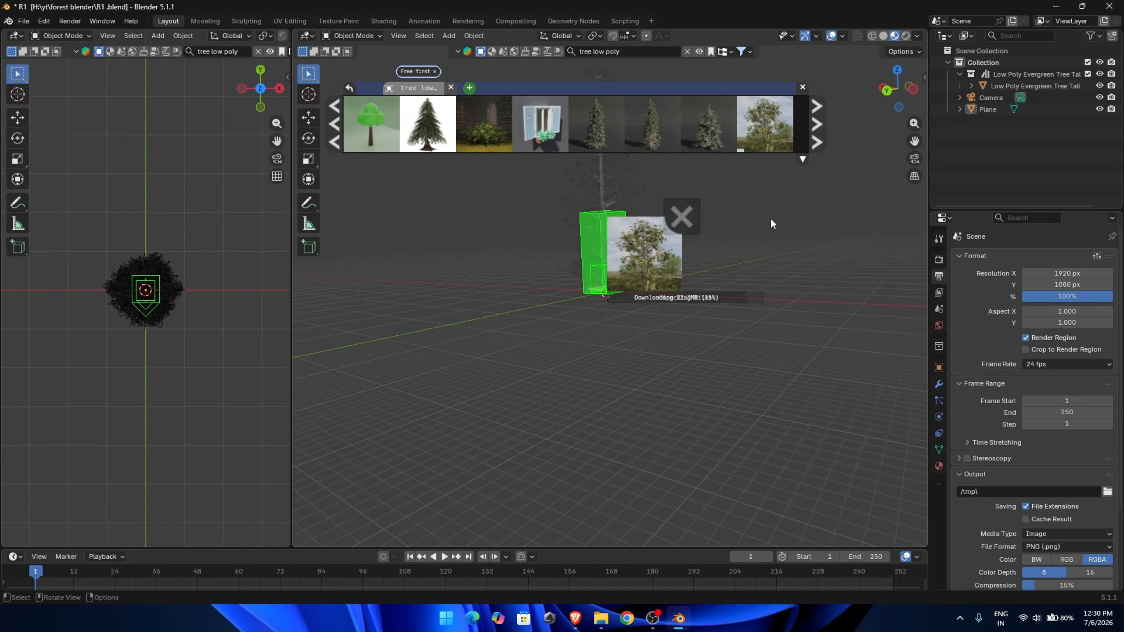
click(803, 88)
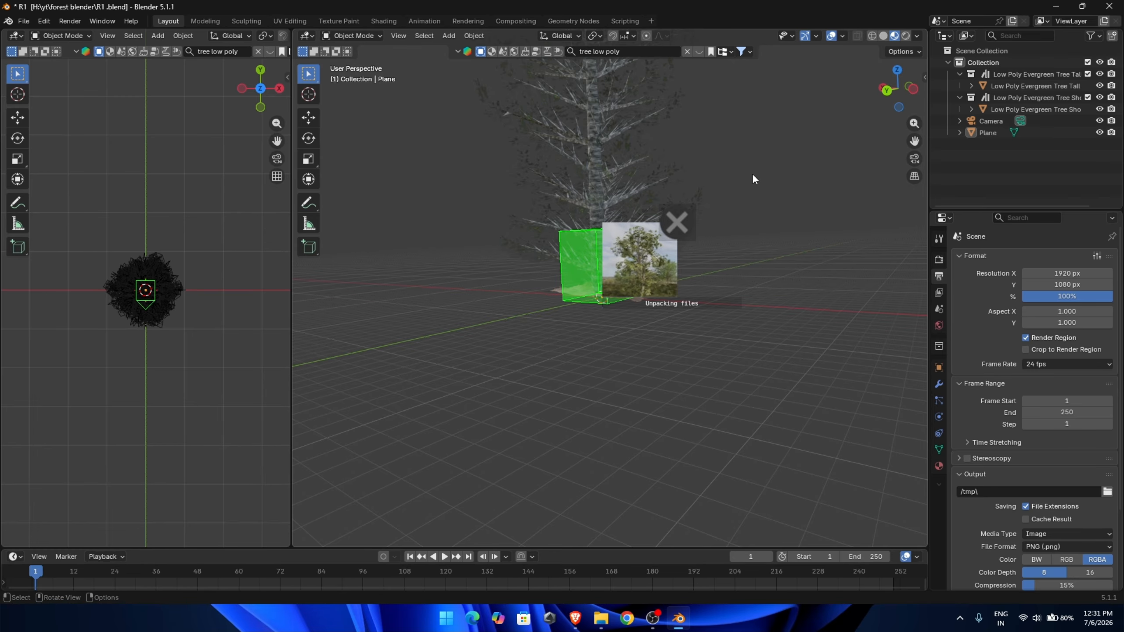
Step: Select the objects of the tall evergreen tree collection, scale them down strongly and move them about 8.15 m along Y, off the terrain
middle_drag(747, 328, 664, 385)
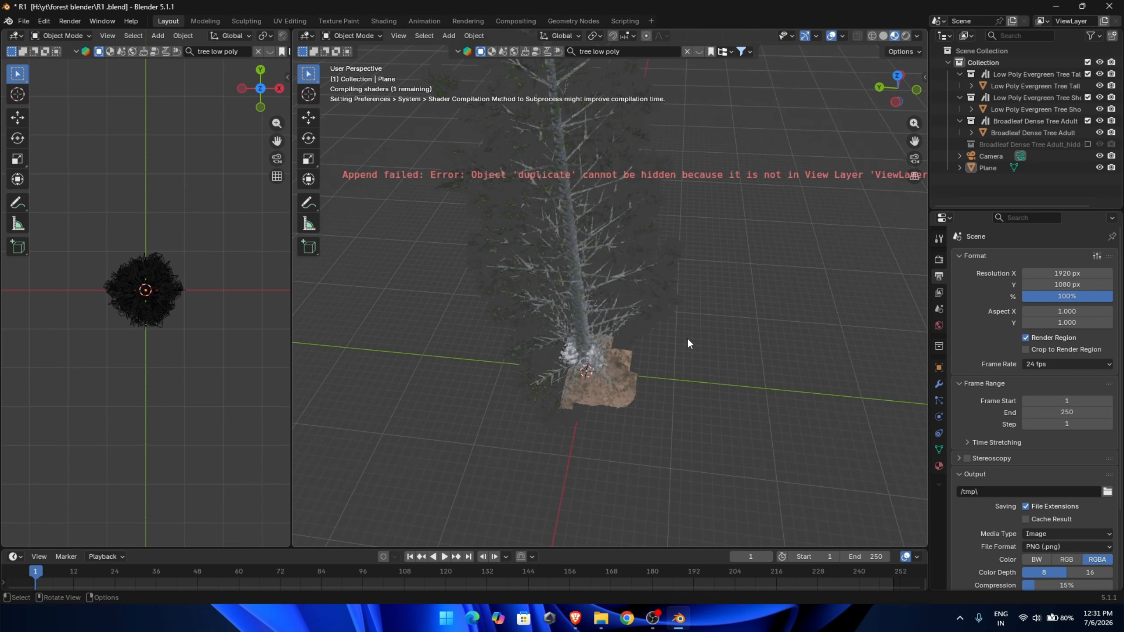
middle_drag(687, 337, 749, 160)
scroll(670, 357, up, 4)
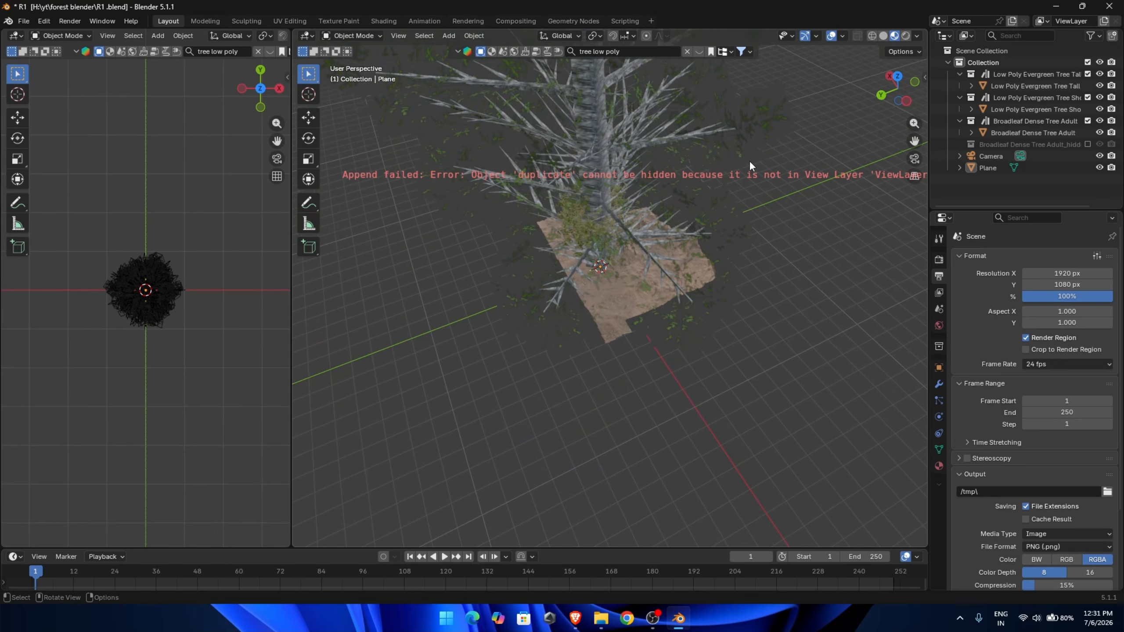
right_click(998, 72)
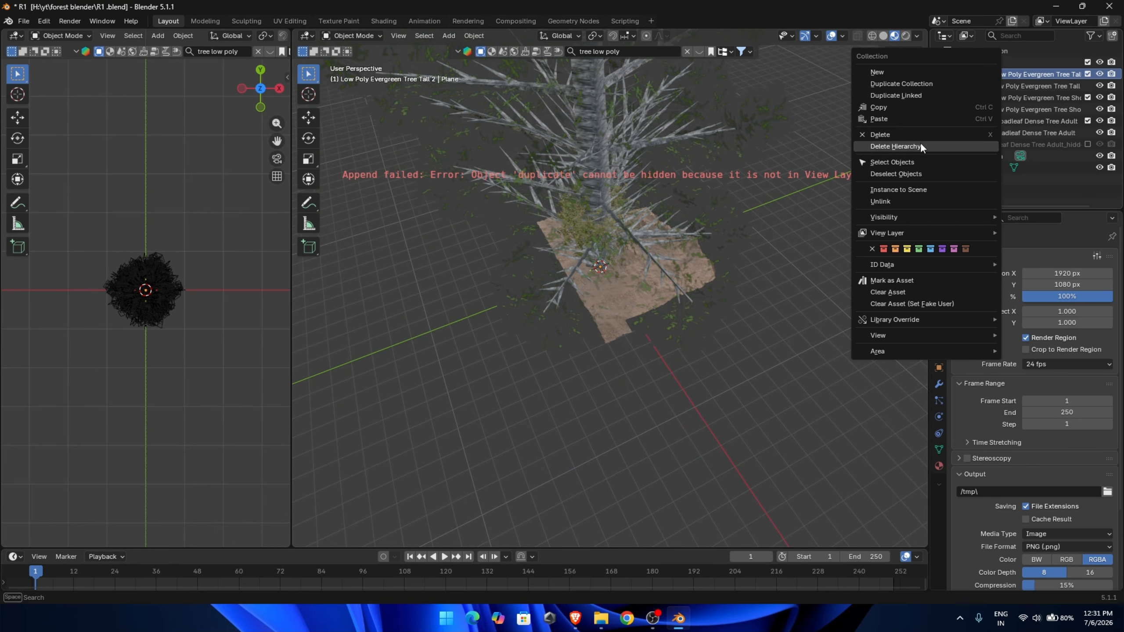
click(907, 159)
key(s)
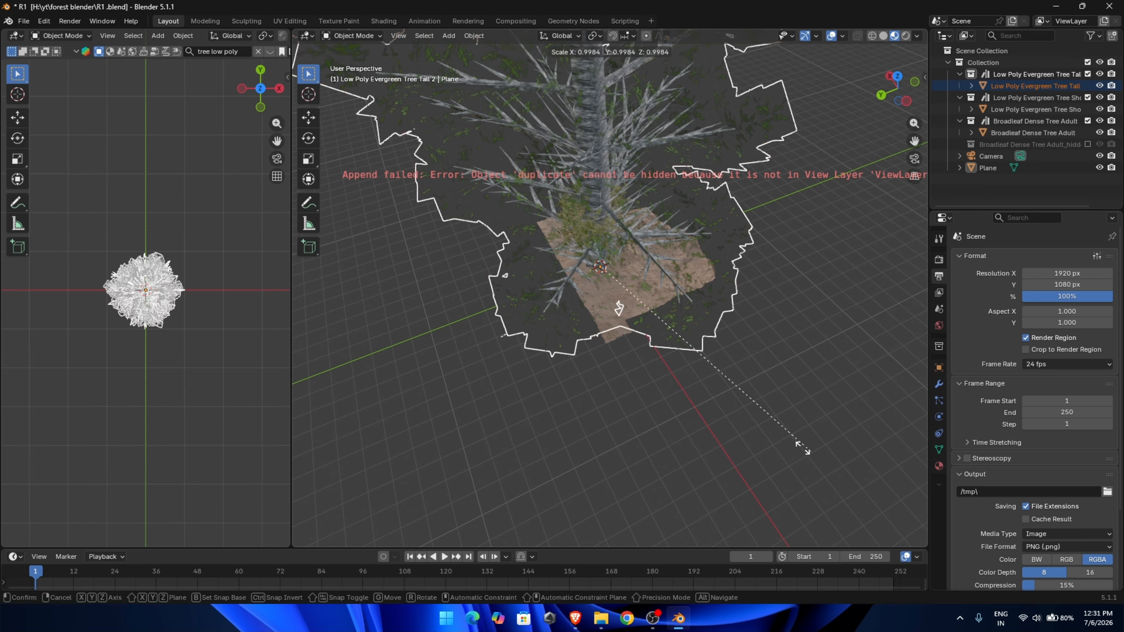
click(606, 289)
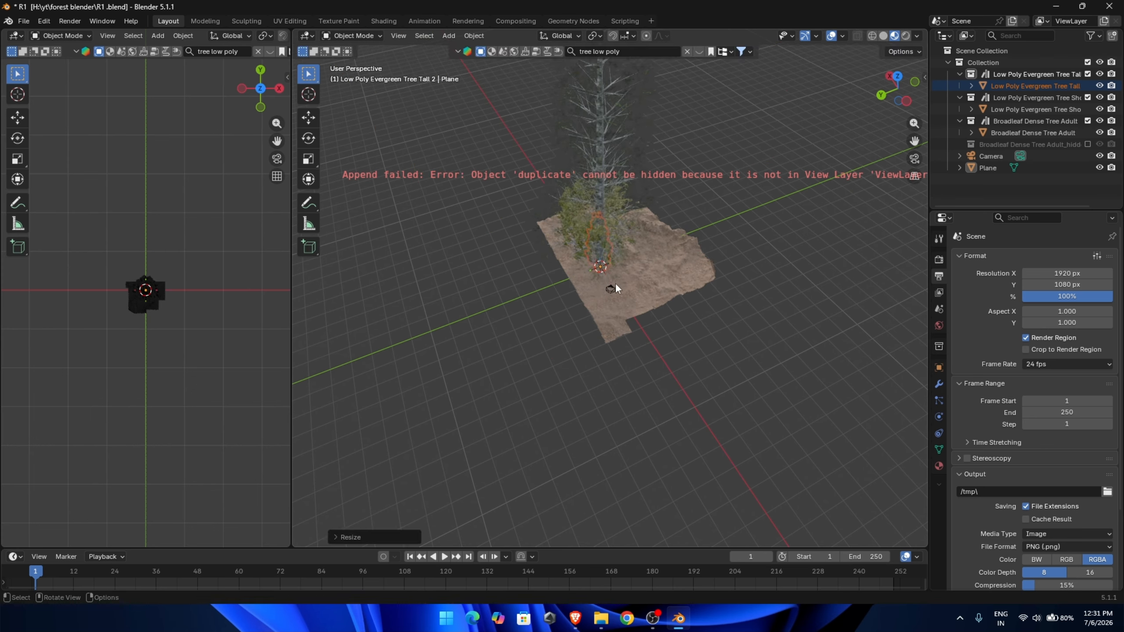
key(g)
key(x)
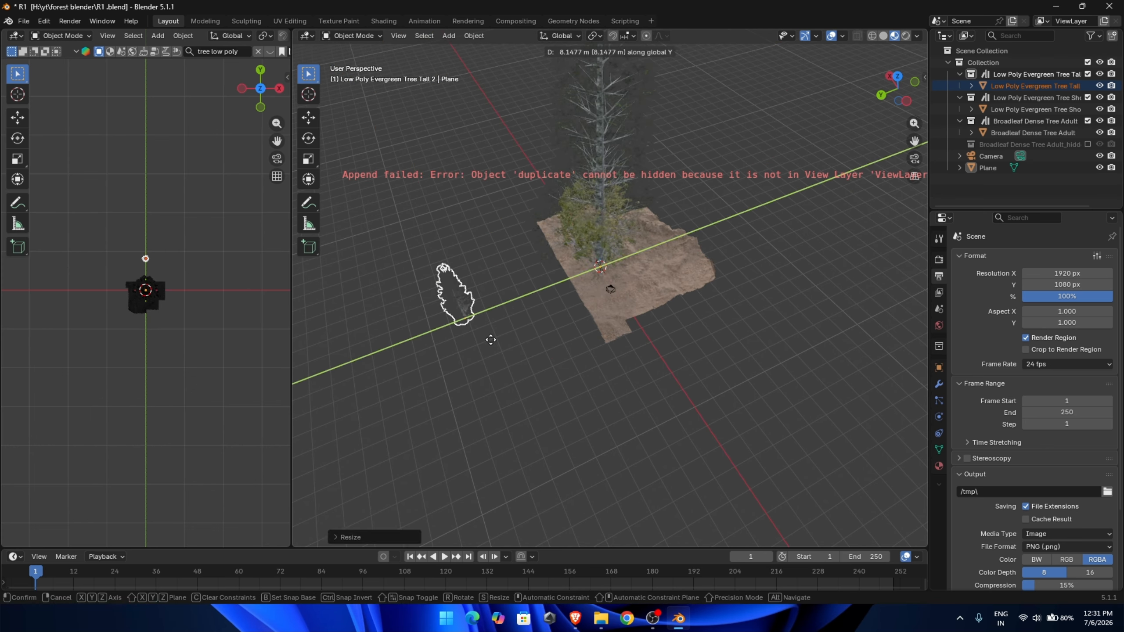
click(528, 301)
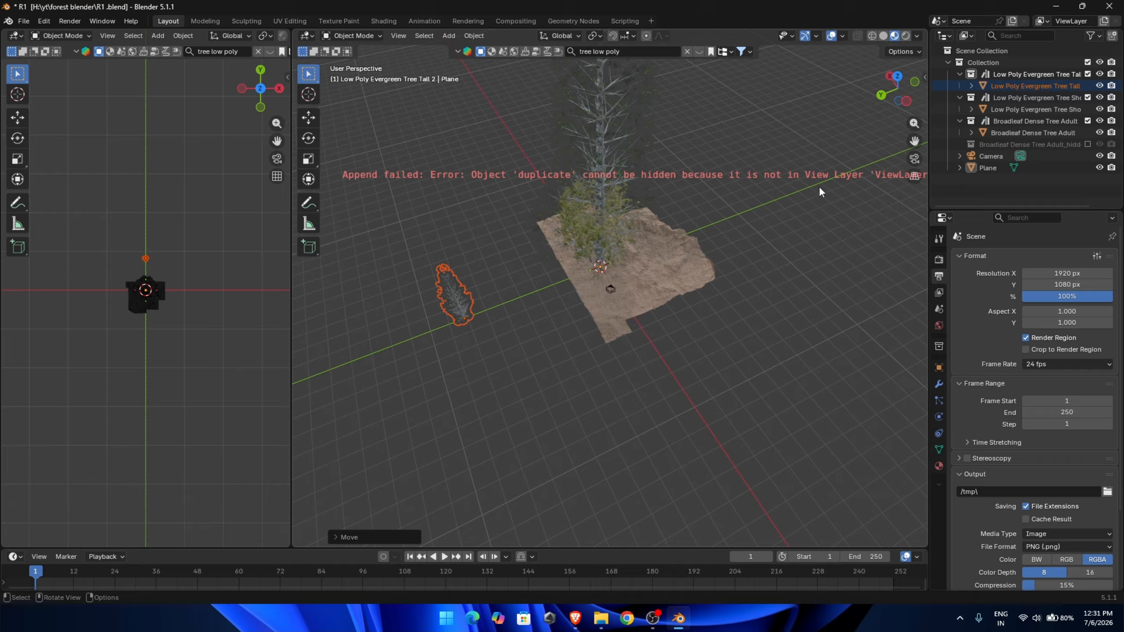
Step: Select the objects of the short evergreen tree collection, scale them down and move them along Y to beside the tall evergreen
click(1005, 98)
right_click(1008, 97)
click(943, 134)
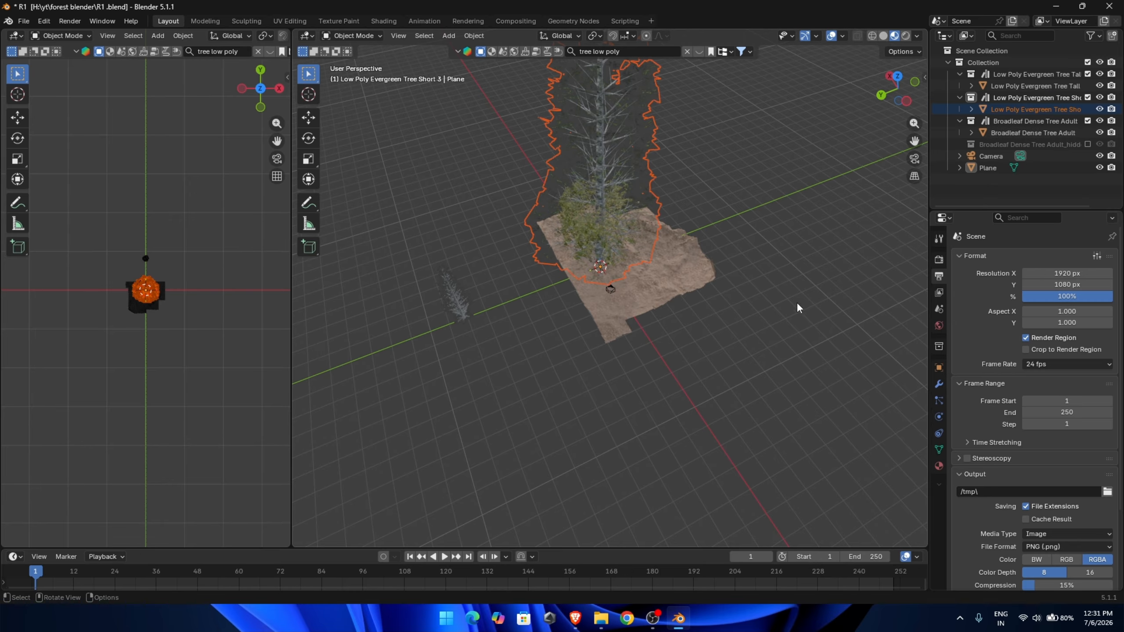
key(s)
click(638, 288)
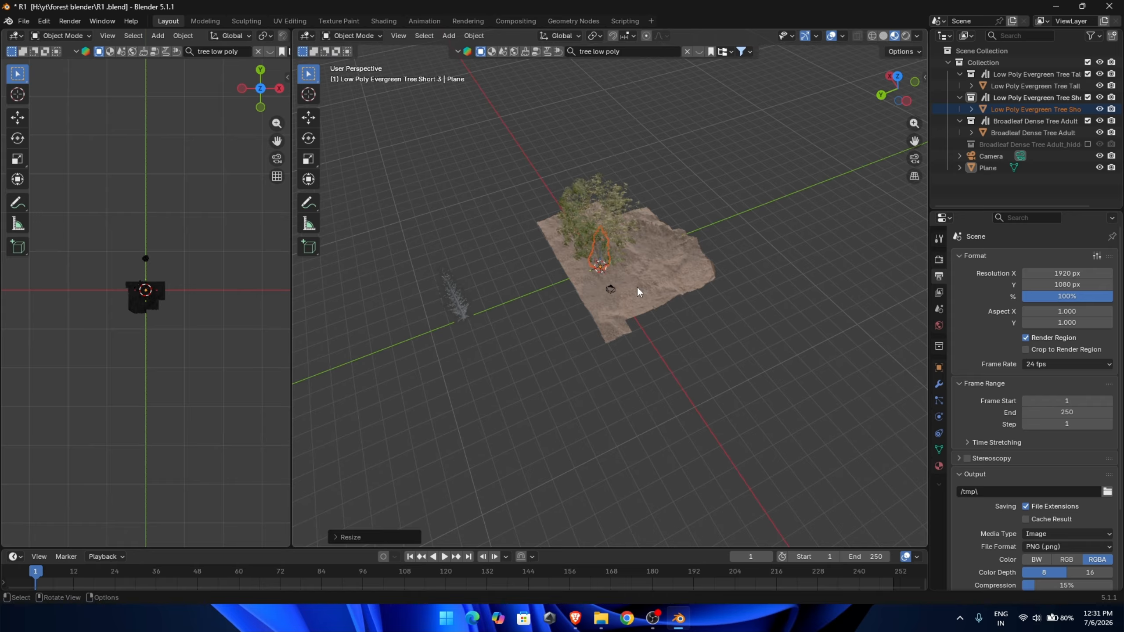
key(g)
key(y)
click(535, 312)
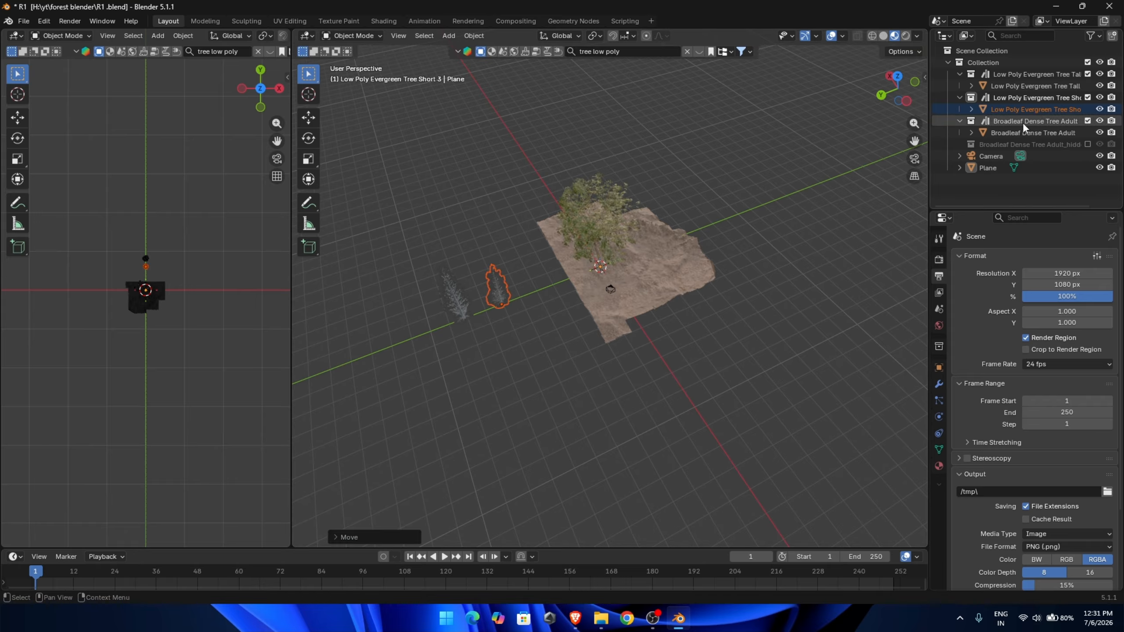
right_click(1033, 121)
click(1021, 118)
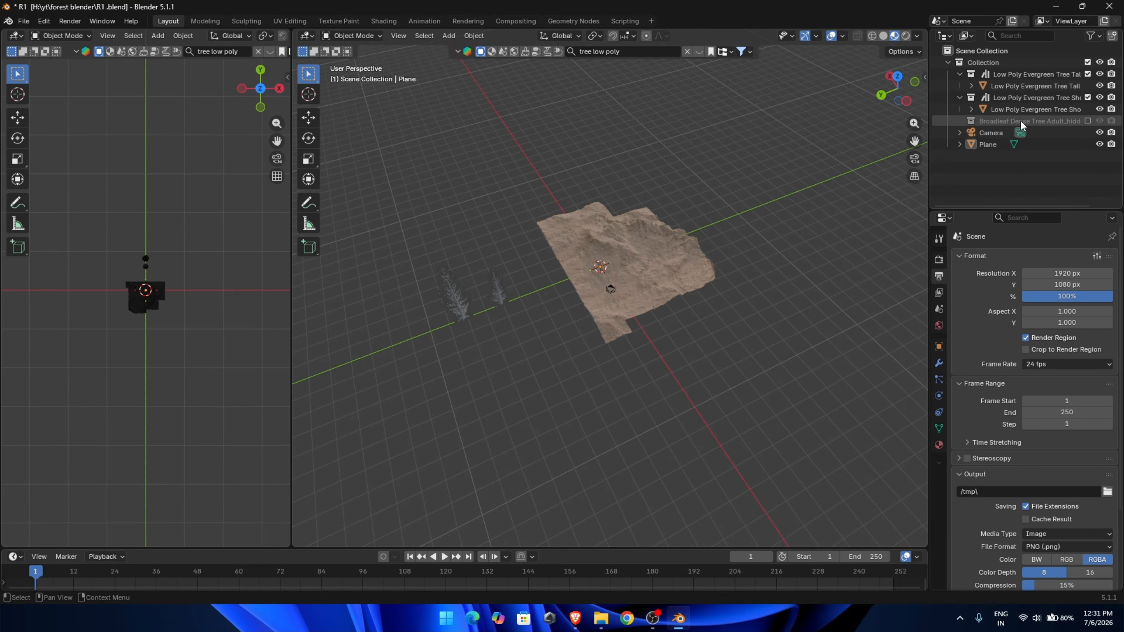
key(ctrl+z)
Step: Select the broadleaf tree collection's objects, move them about 3.8 m along Y off the terrain and scale them down
right_click(1021, 120)
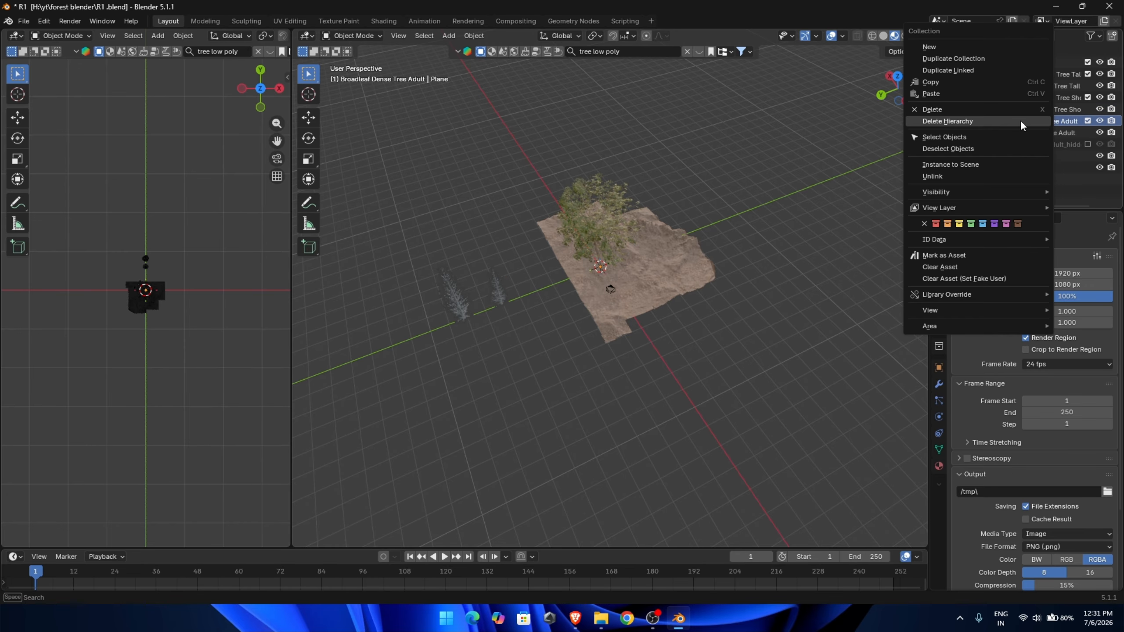
click(981, 135)
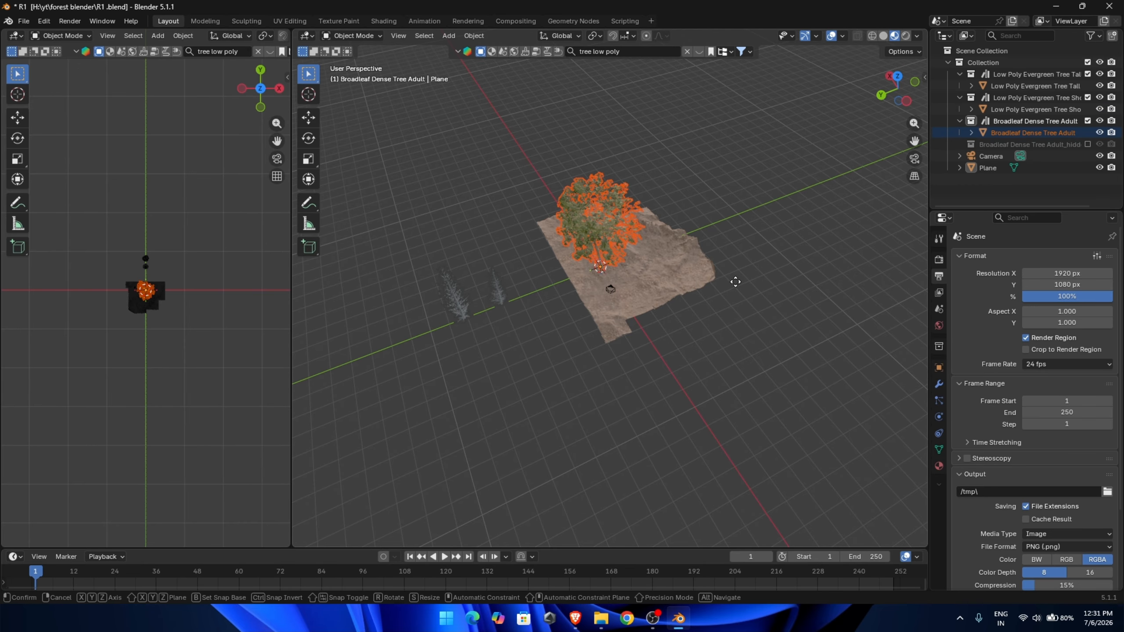
key(g)
key(y)
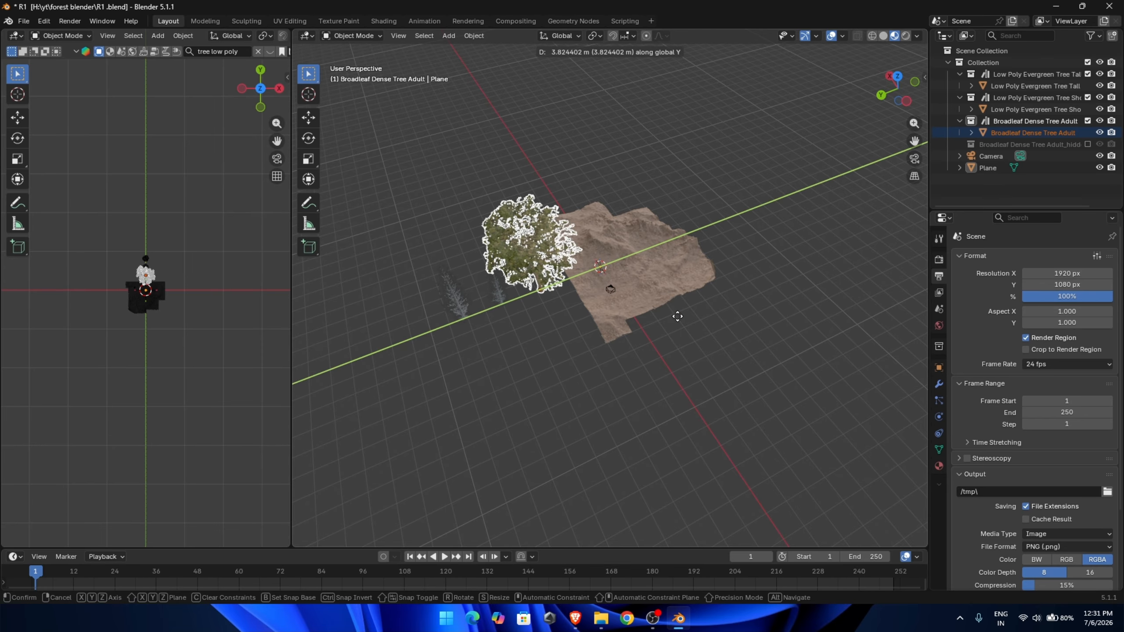
click(767, 380)
key(s)
click(659, 351)
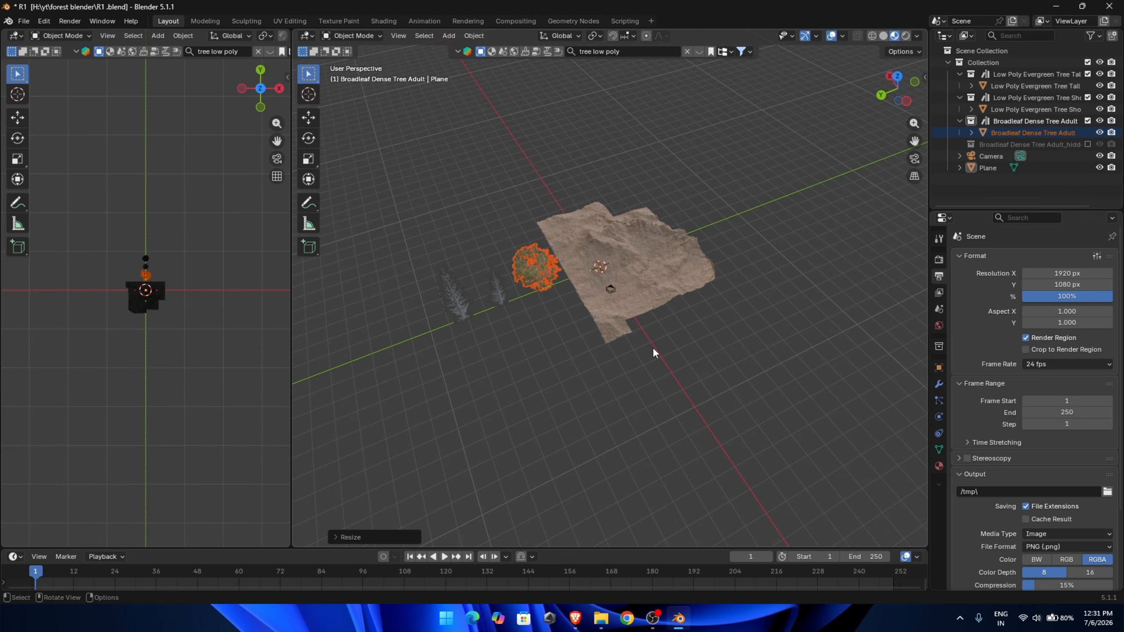
Step: Try to join the objects of the tall evergreen tree collection into a single mesh
middle_drag(653, 347, 563, 279)
click(563, 279)
click(622, 251)
drag(450, 218, 511, 381)
click(1004, 72)
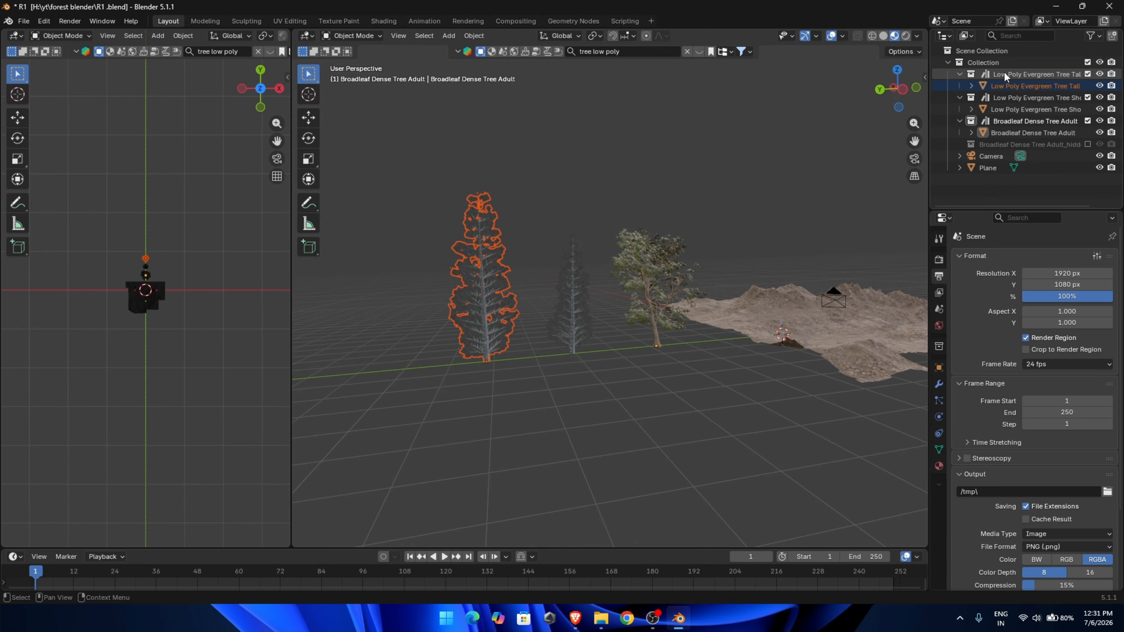
right_click(1004, 73)
click(924, 134)
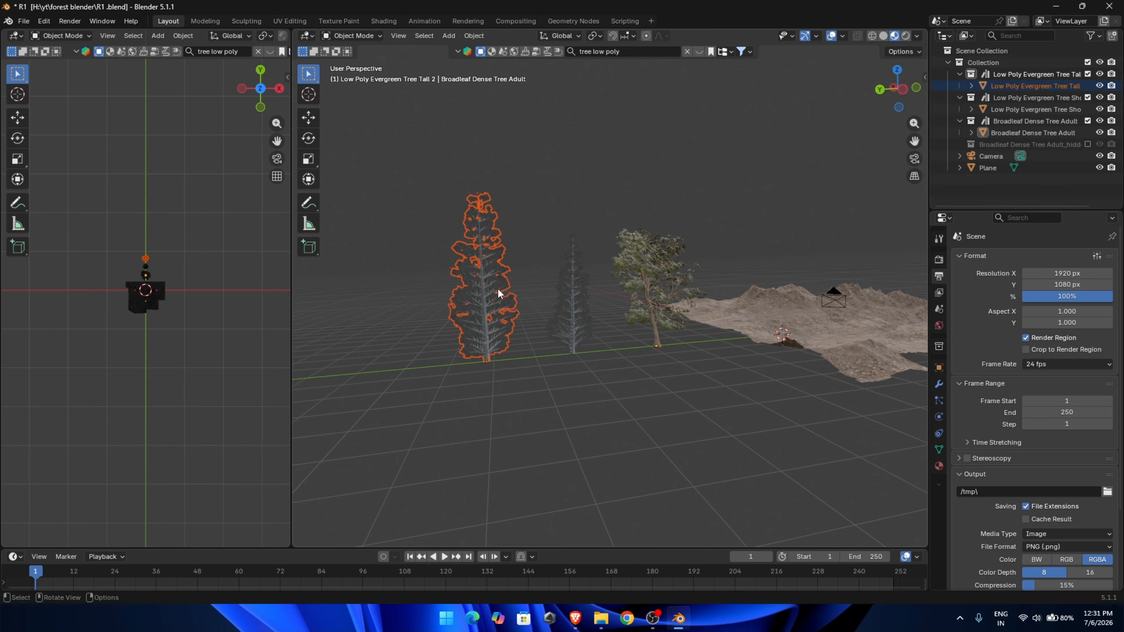
key(ctrl+j)
shift+click(483, 295)
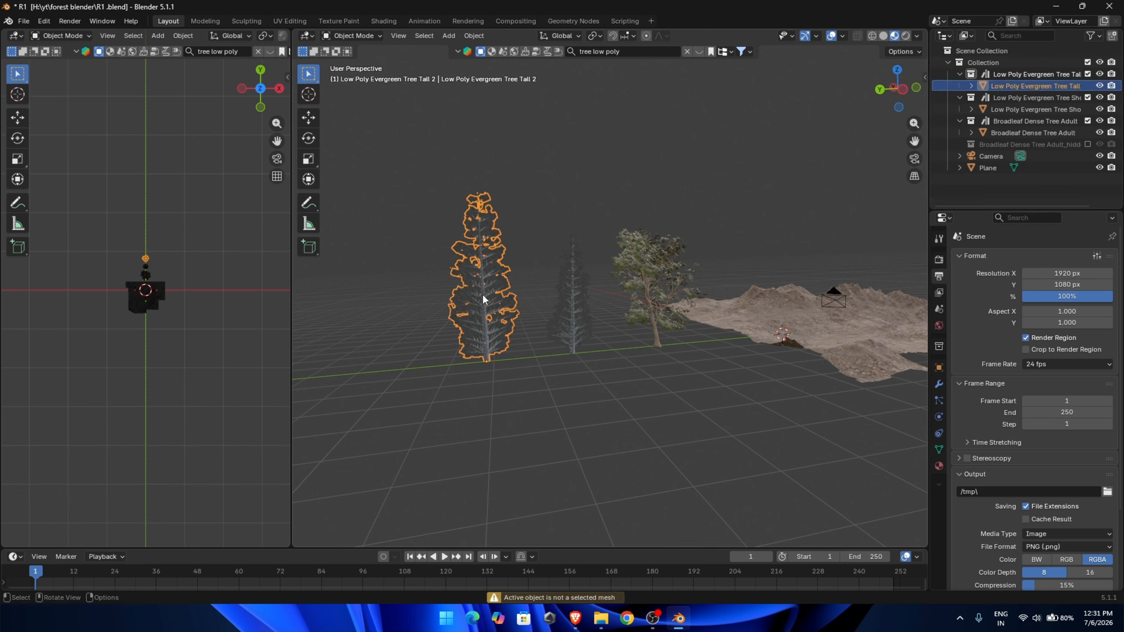
key(ctrl+j)
click(581, 396)
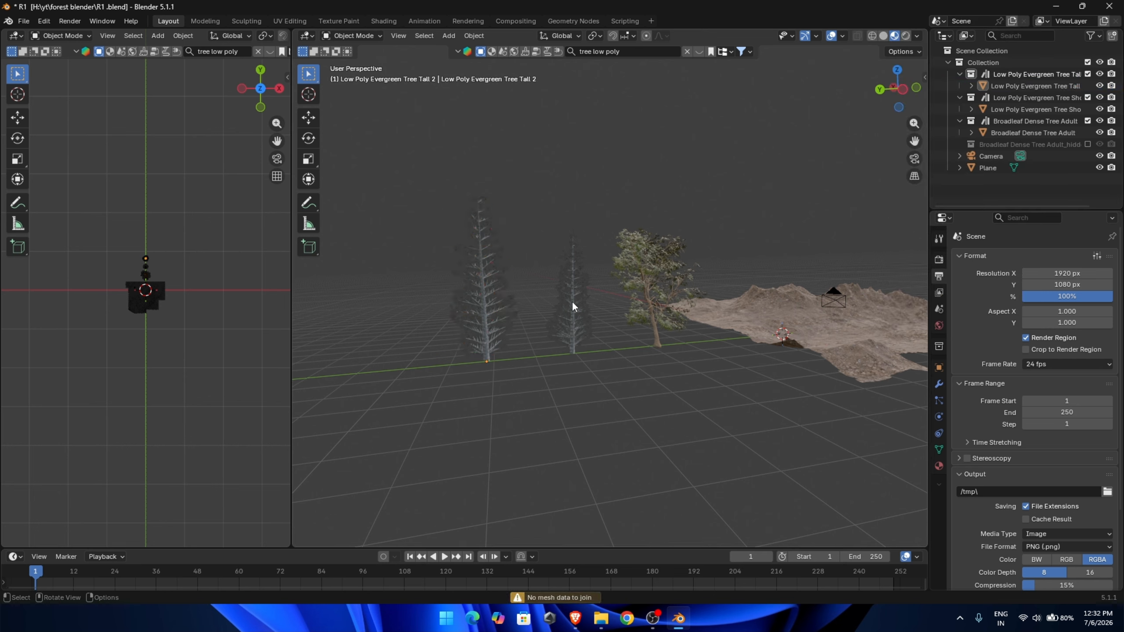
Step: Test whether the short evergreen and the broadleaf tree each move as one object, cancelling both moves
click(572, 299)
drag(550, 210, 587, 396)
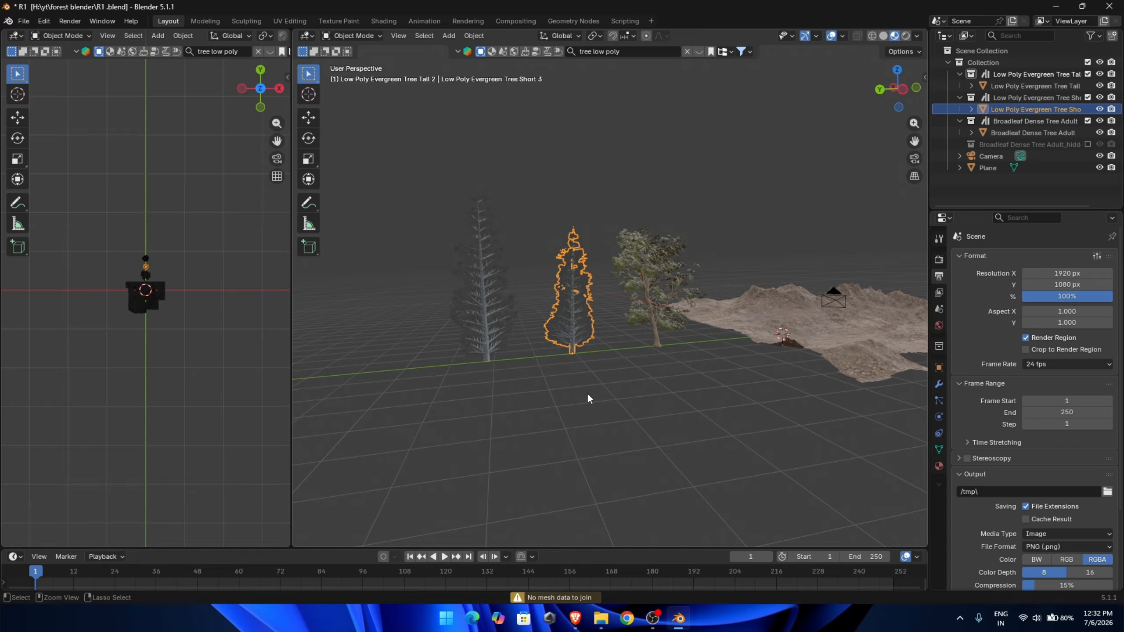
click(596, 316)
click(593, 317)
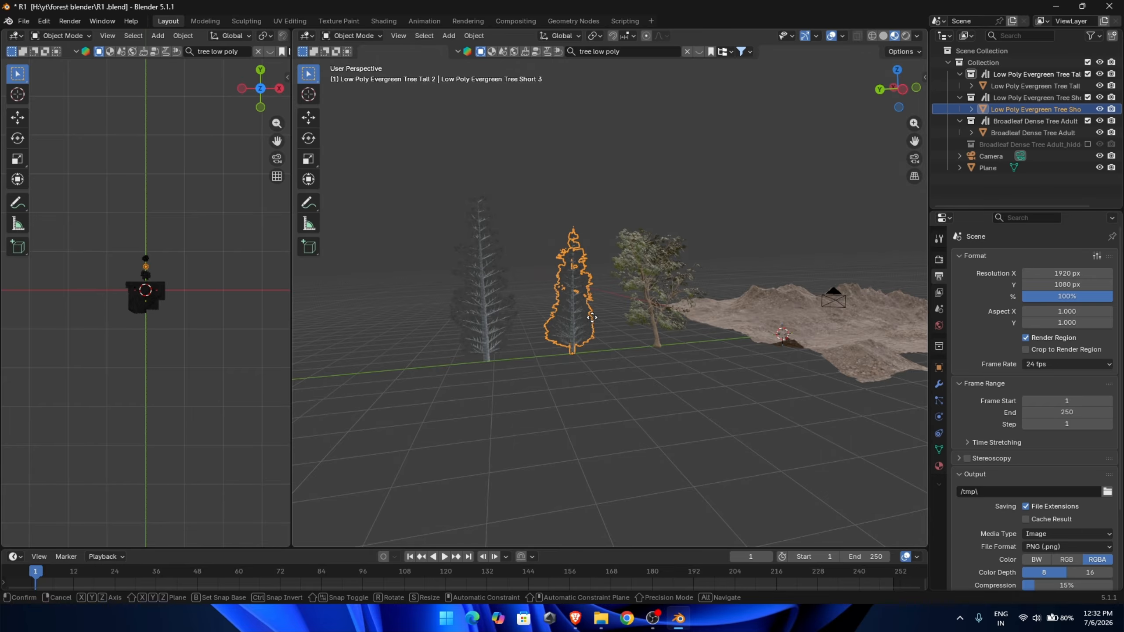
key(g)
key(Escape)
click(653, 278)
key(g)
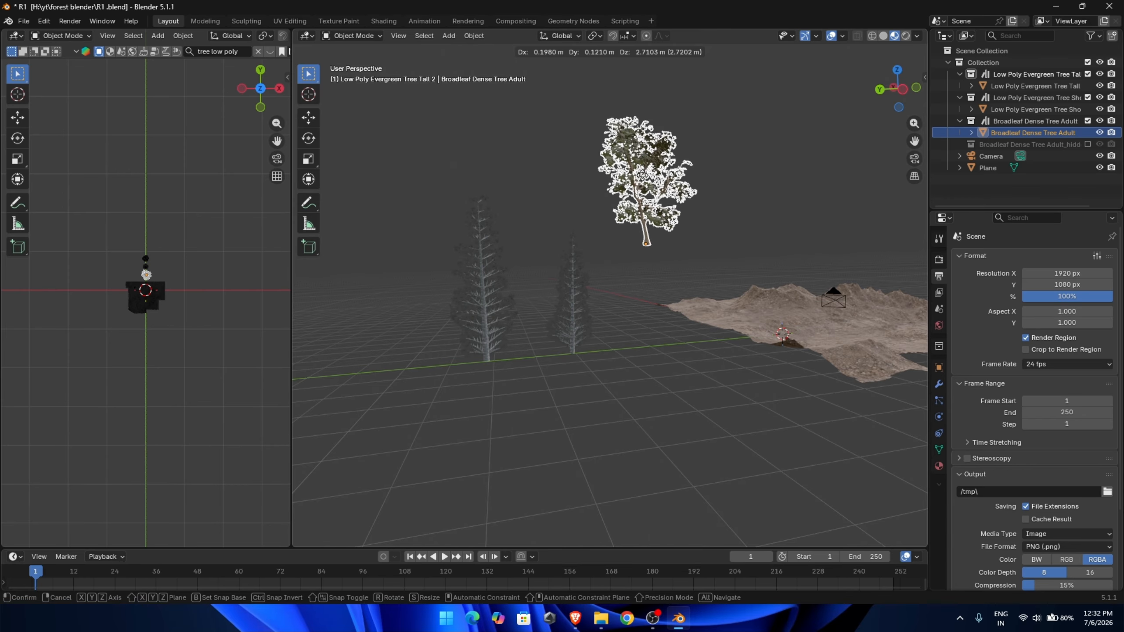
key(Escape)
middle_drag(655, 346, 890, 195)
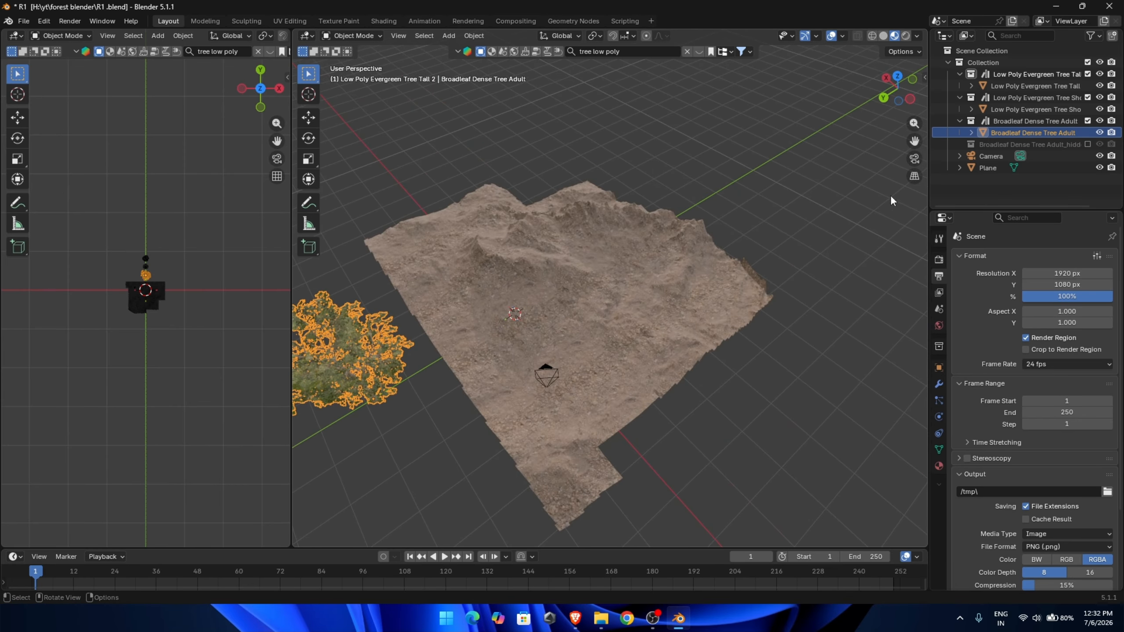
Step: Deselect everything and show the Geo-Scatter add-on's settings in the viewport
click(915, 158)
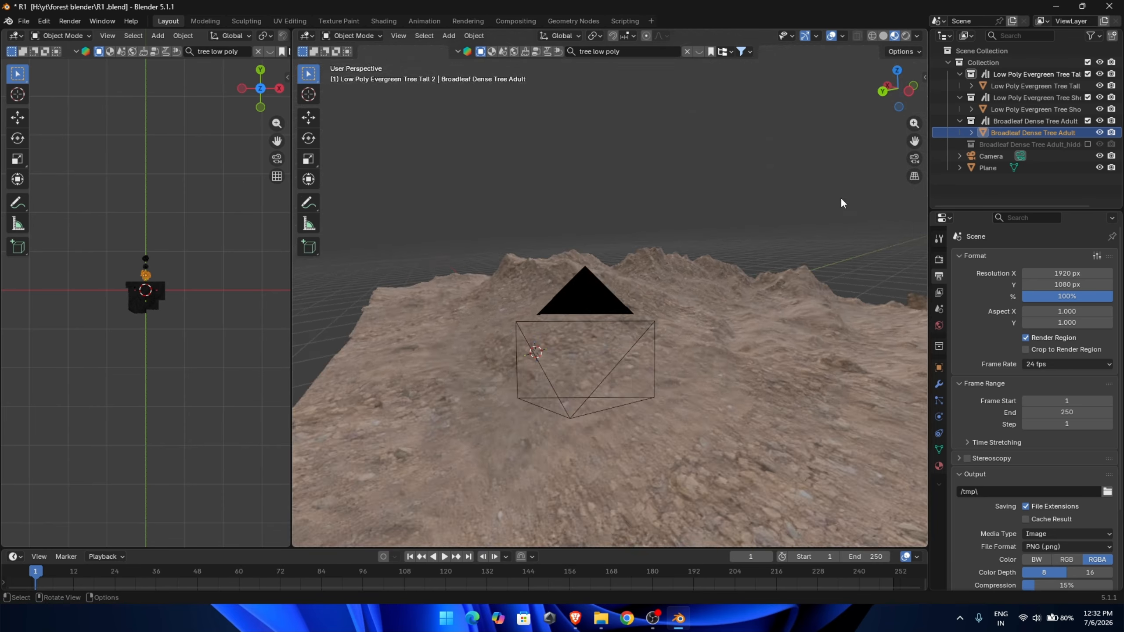
middle_drag(669, 265, 602, 339)
scroll(552, 325, down, 5)
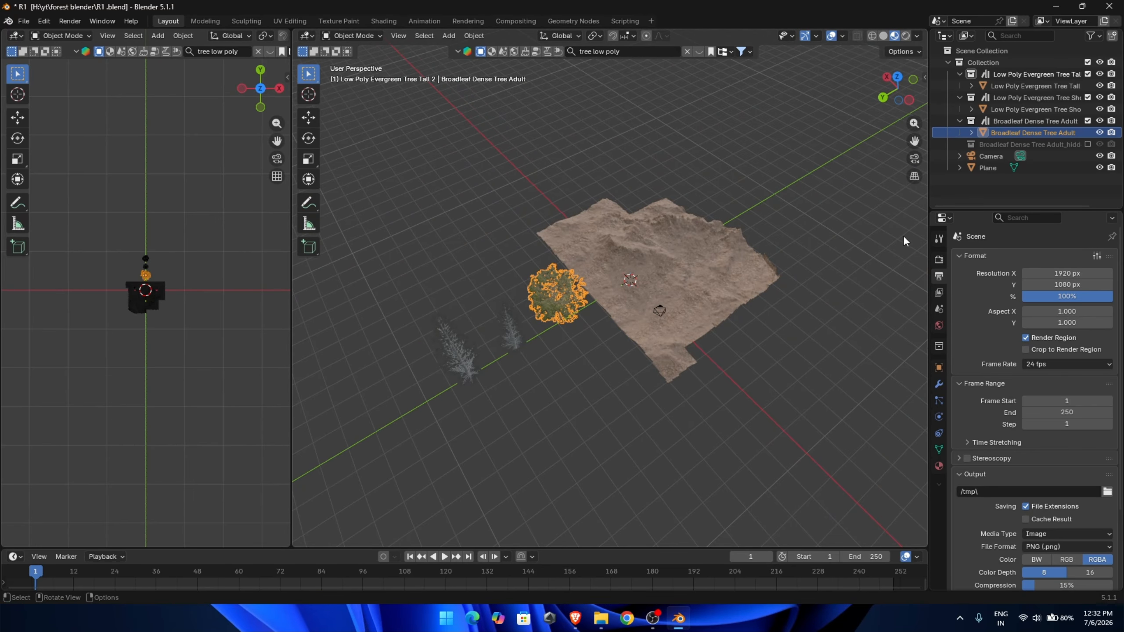
click(940, 293)
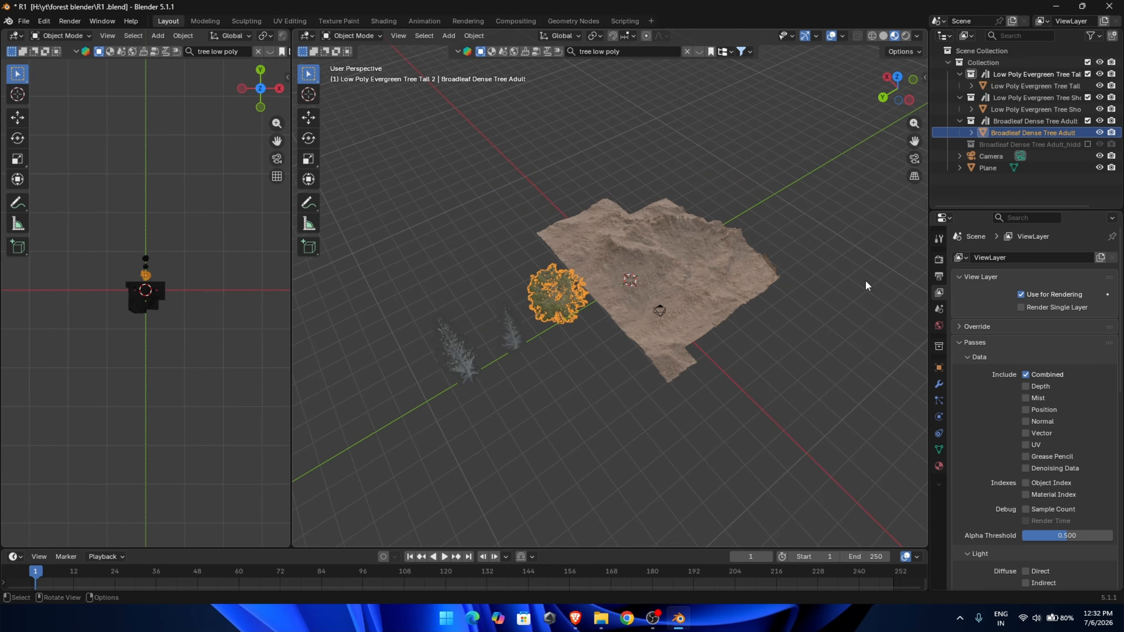
key(n)
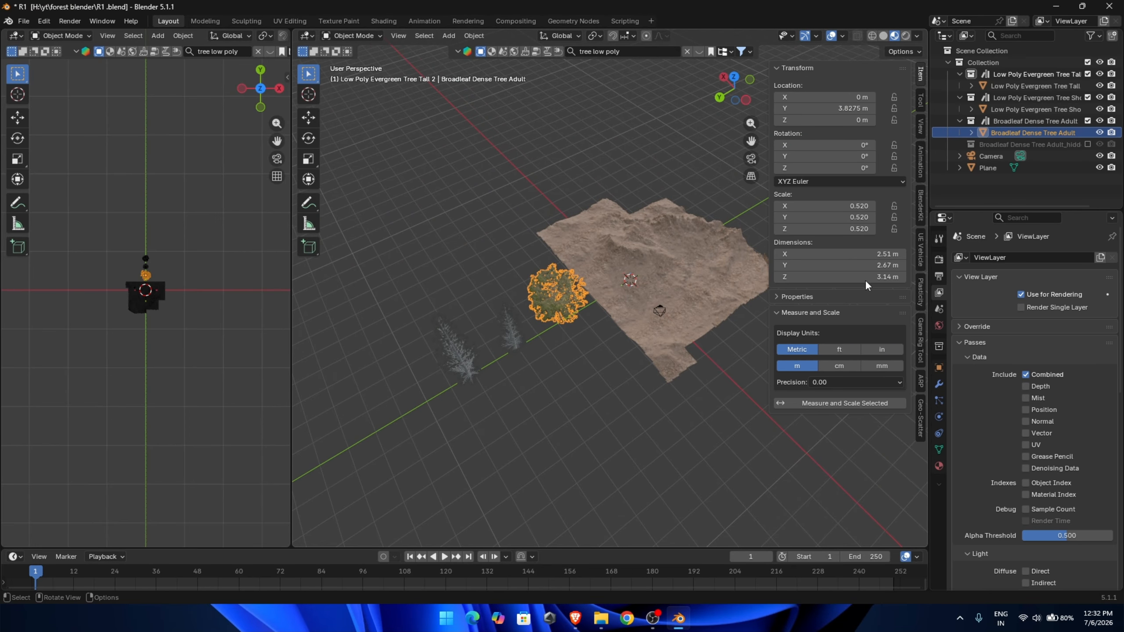
key(alt+a)
click(920, 412)
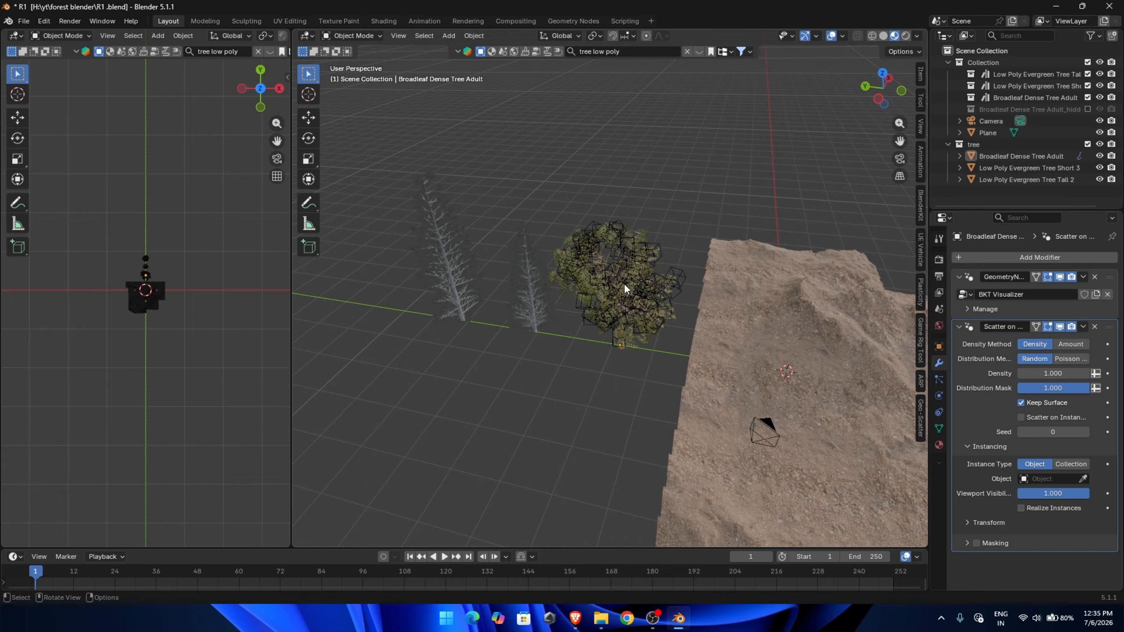
Step: Undo the Scatter on Surface modifier that was added to the broadleaf tree
scroll(624, 292, up, 5)
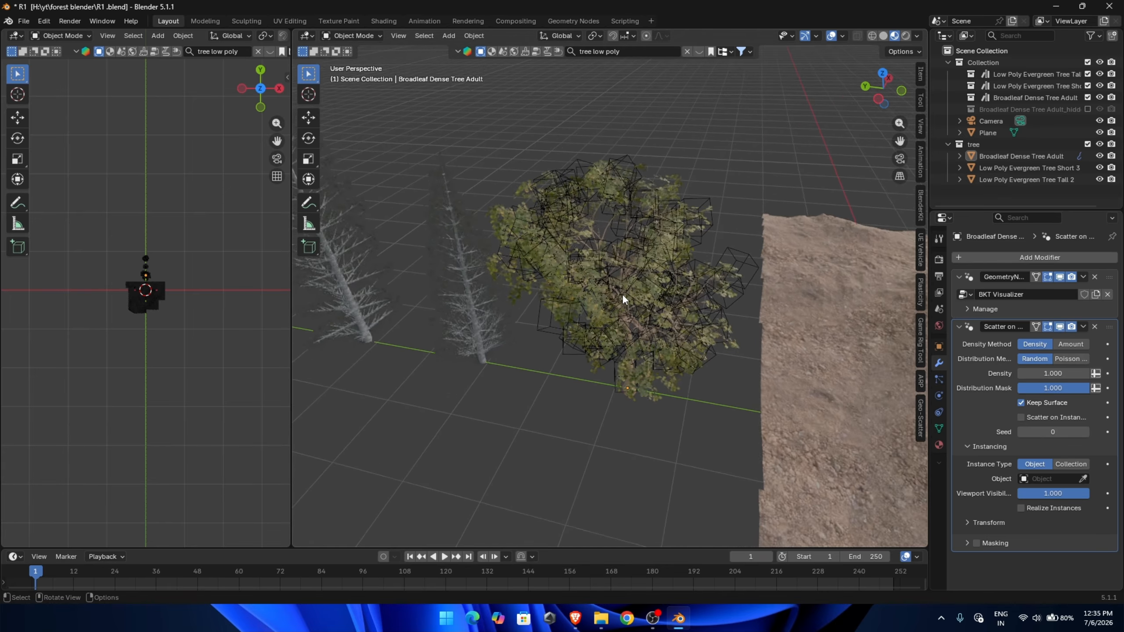
scroll(623, 296, down, 3)
key(ctrl+z)
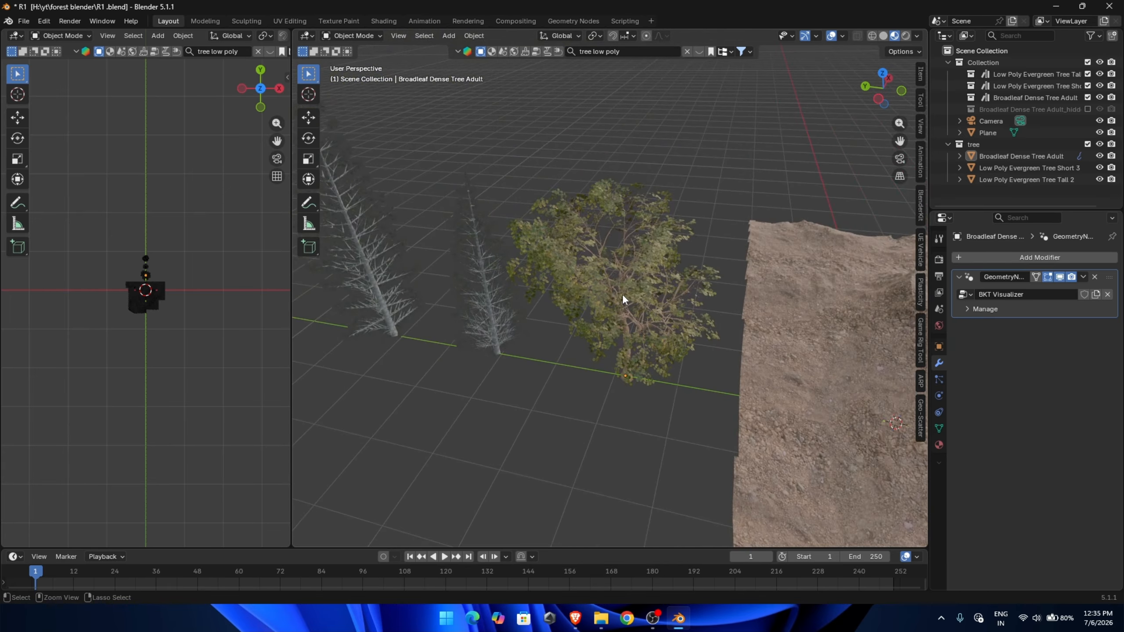
Step: Select the terrain plane and add a Scatter on Surface modifier to it
click(799, 306)
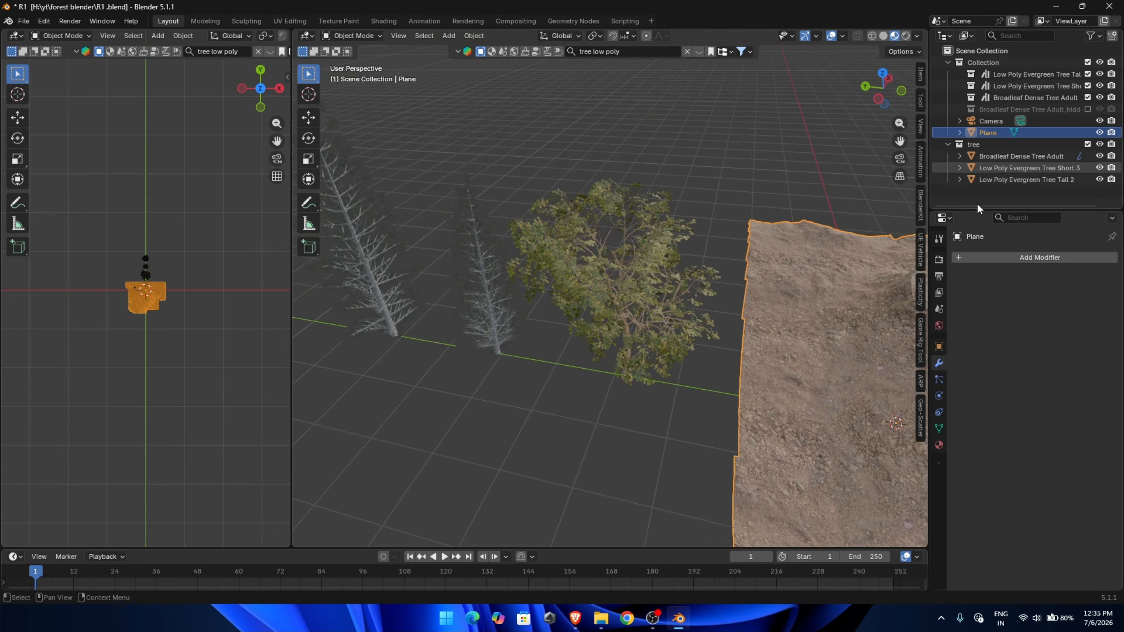
click(997, 254)
click(996, 255)
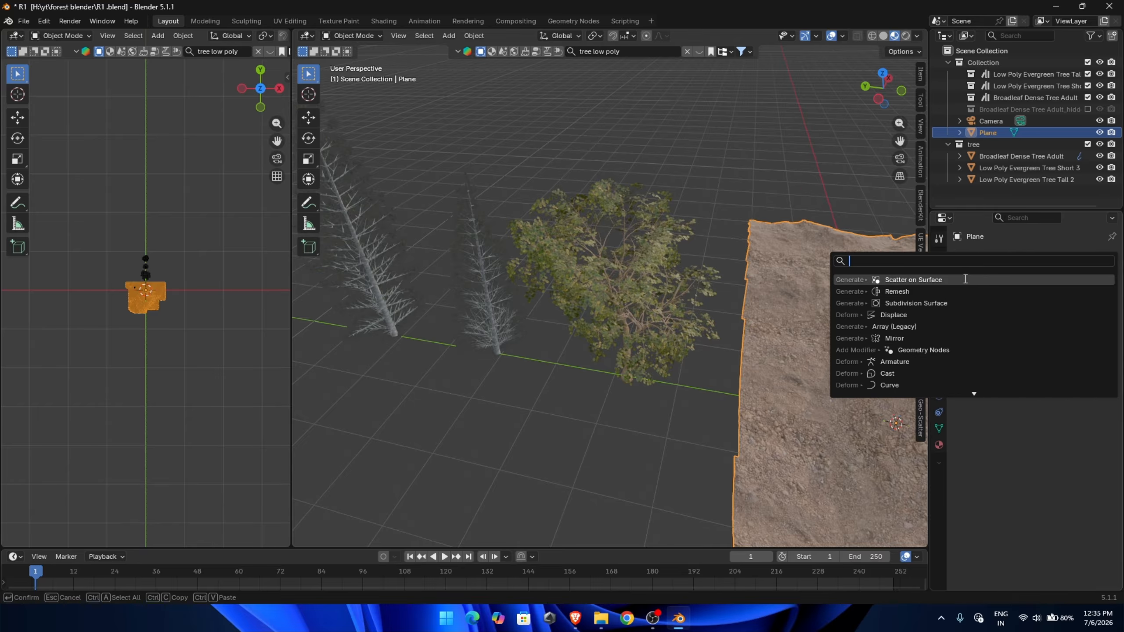
click(963, 279)
scroll(537, 340, down, 4)
middle_drag(537, 340, 708, 352)
scroll(655, 430, up, 4)
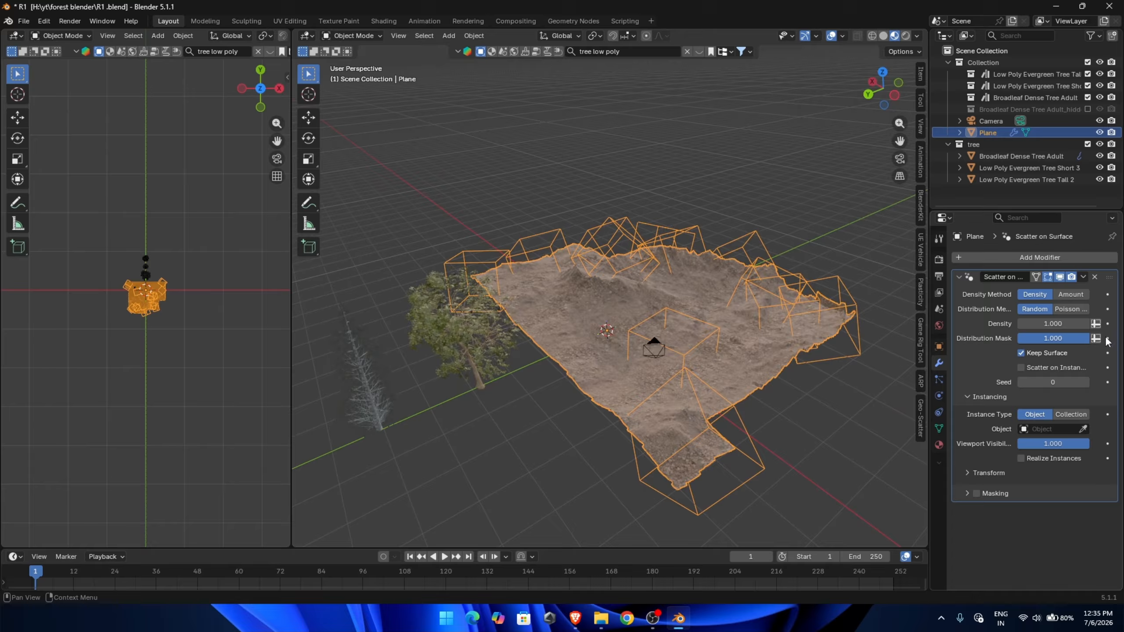
Step: Set the scatter's instance type to Collection and choose the tree collection as its source
click(1074, 414)
click(1029, 428)
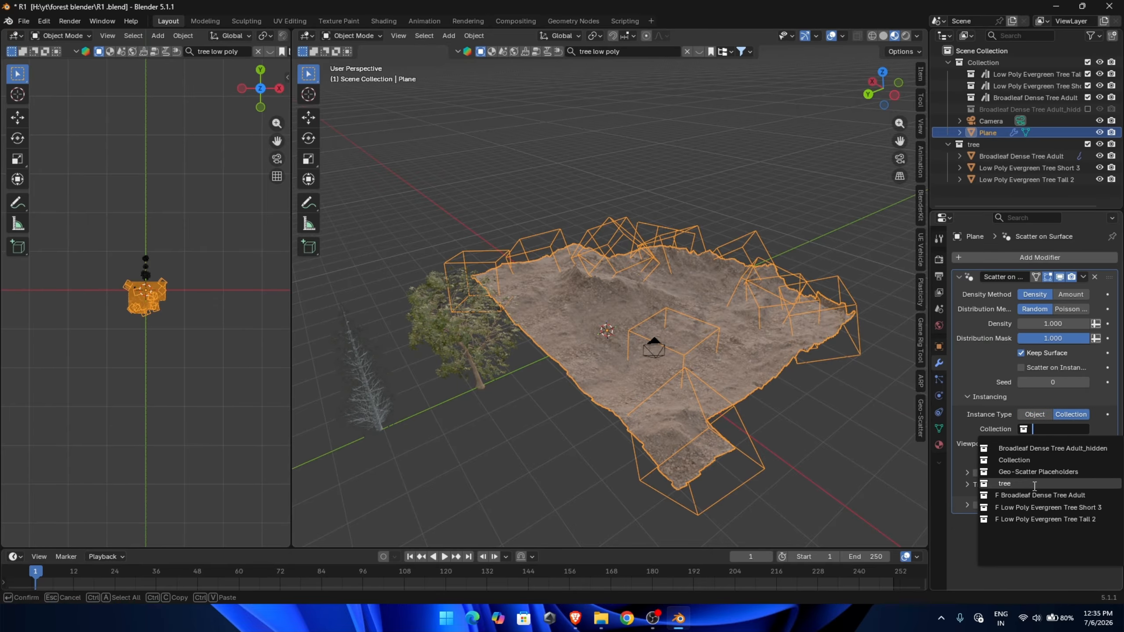
click(1018, 482)
scroll(700, 261, down, 6)
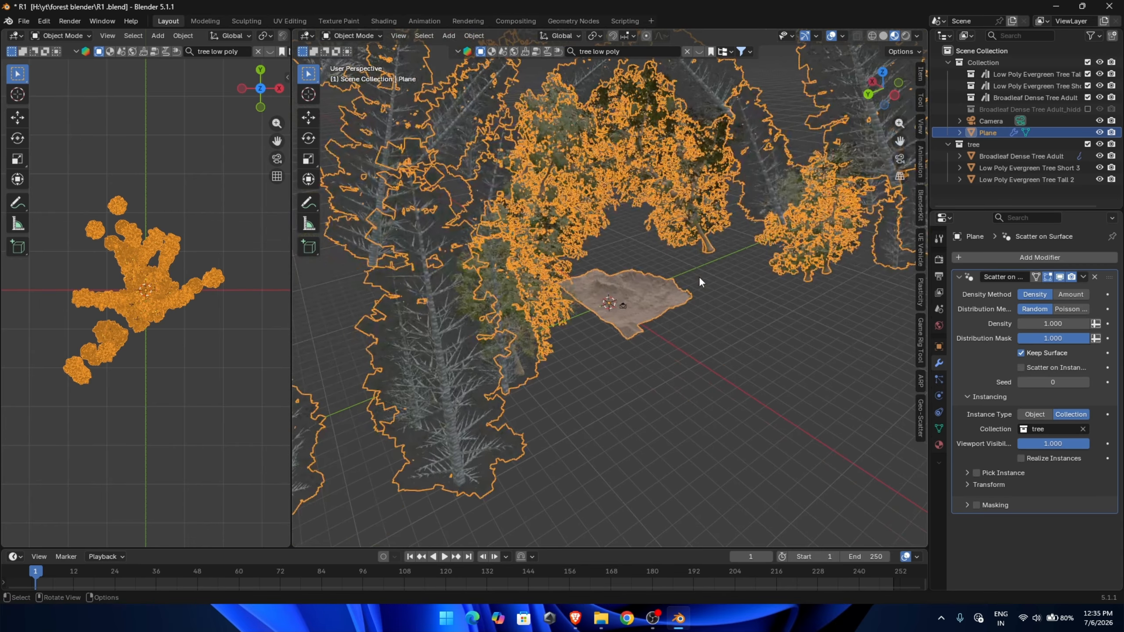
scroll(748, 381, up, 5)
middle_drag(765, 411, 864, 409)
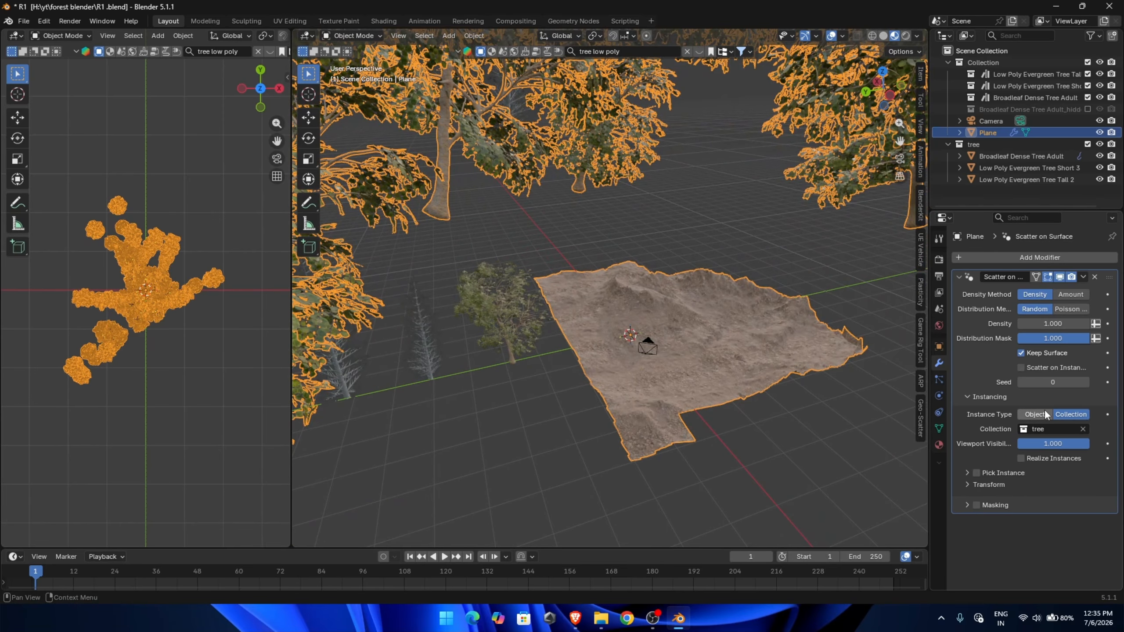
Step: Enable Pick Instance for the terrain's tree scatter and show its settings
click(977, 473)
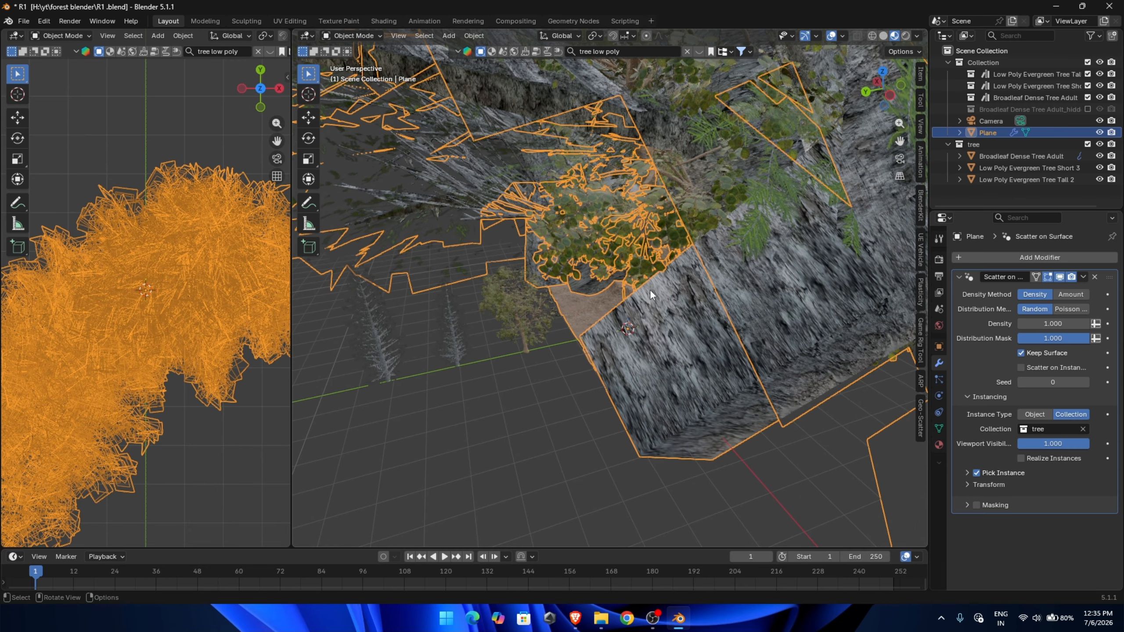
scroll(651, 291, down, 11)
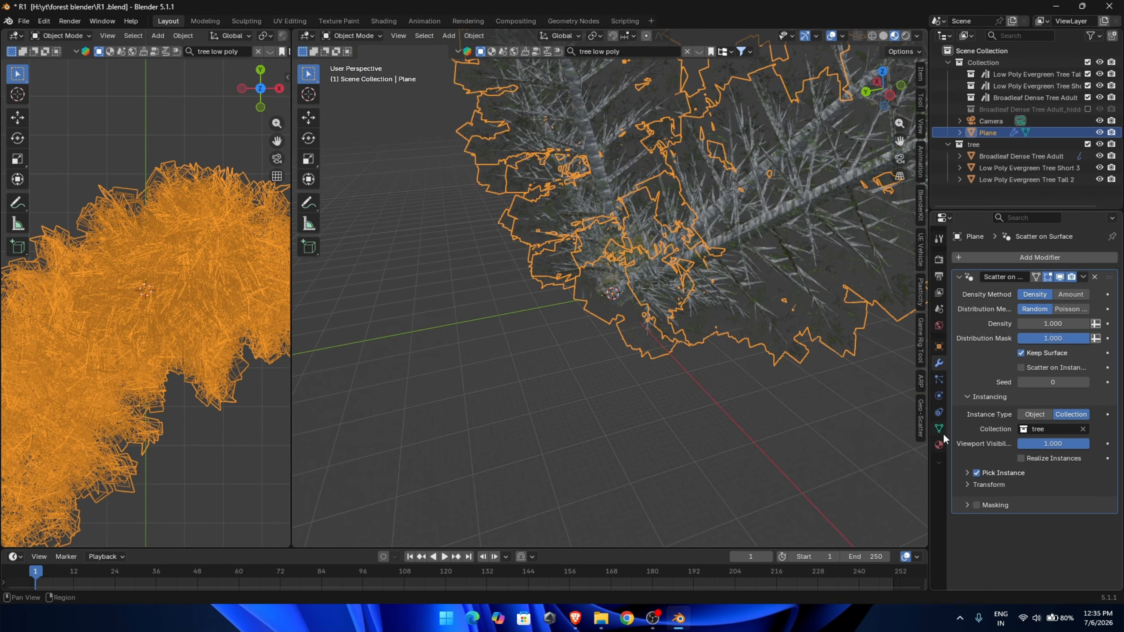
click(968, 473)
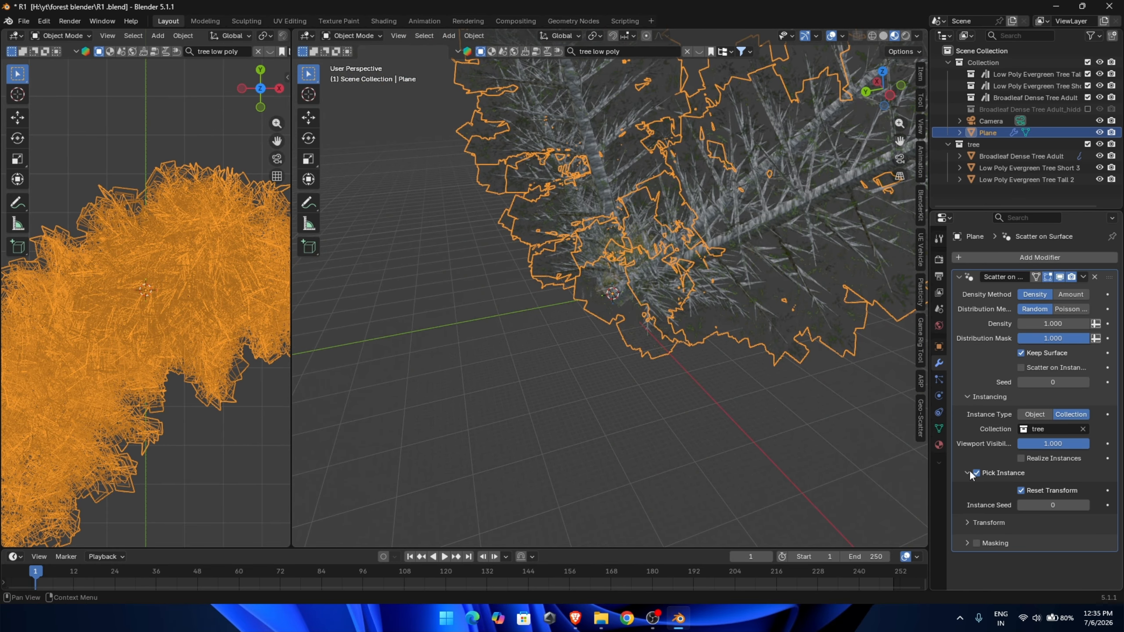
Step: Set the scattered instances' scale to 0.040 on X, Y and Z
click(965, 517)
scroll(988, 496, down, 3)
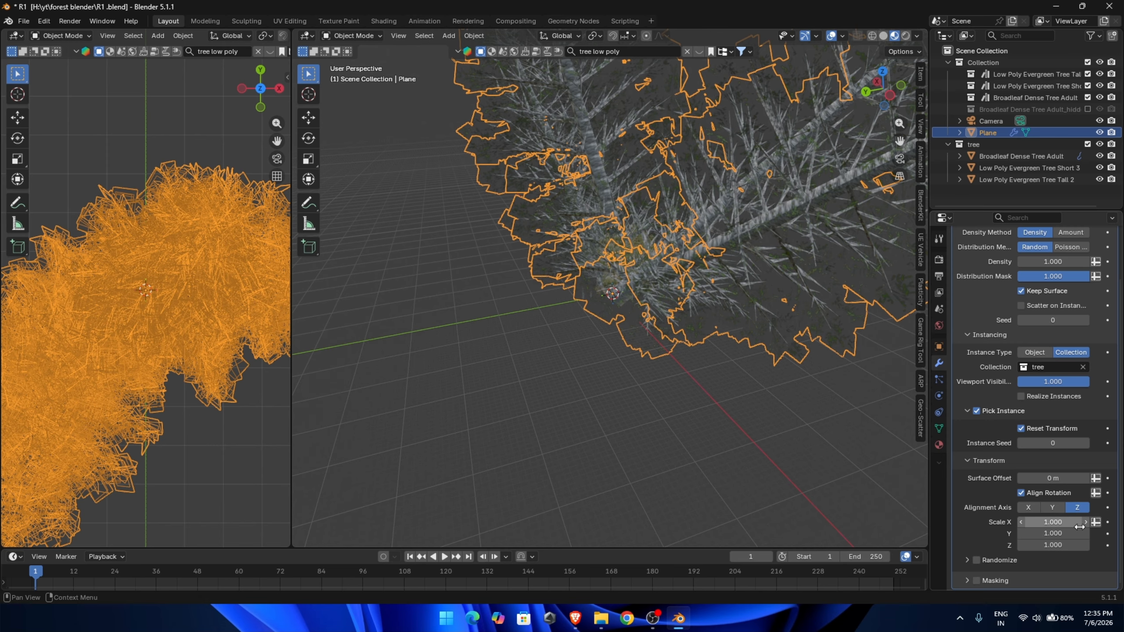
mouse_move(1069, 525)
mouse_down()
mouse_move(1027, 525)
mouse_move(1063, 522)
mouse_move(1020, 570)
mouse_move(1080, 545)
mouse_move(1058, 545)
mouse_move(1068, 545)
mouse_up()
key(ctrl+z)
click(990, 485)
scroll(645, 269, up, 5)
scroll(646, 269, up, 6)
scroll(1031, 484, down, 1)
Step: Toggle Pick Instance to compare the scattered trees with and without it, leaving it off
click(977, 449)
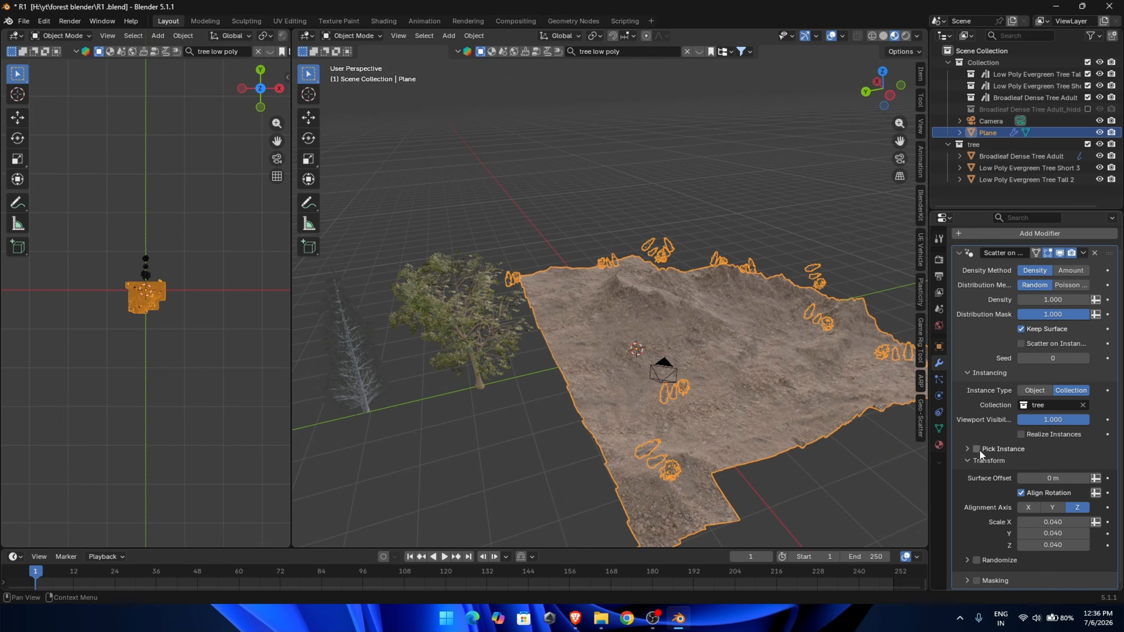
click(977, 450)
click(978, 449)
scroll(601, 334, up, 2)
scroll(789, 449, down, 4)
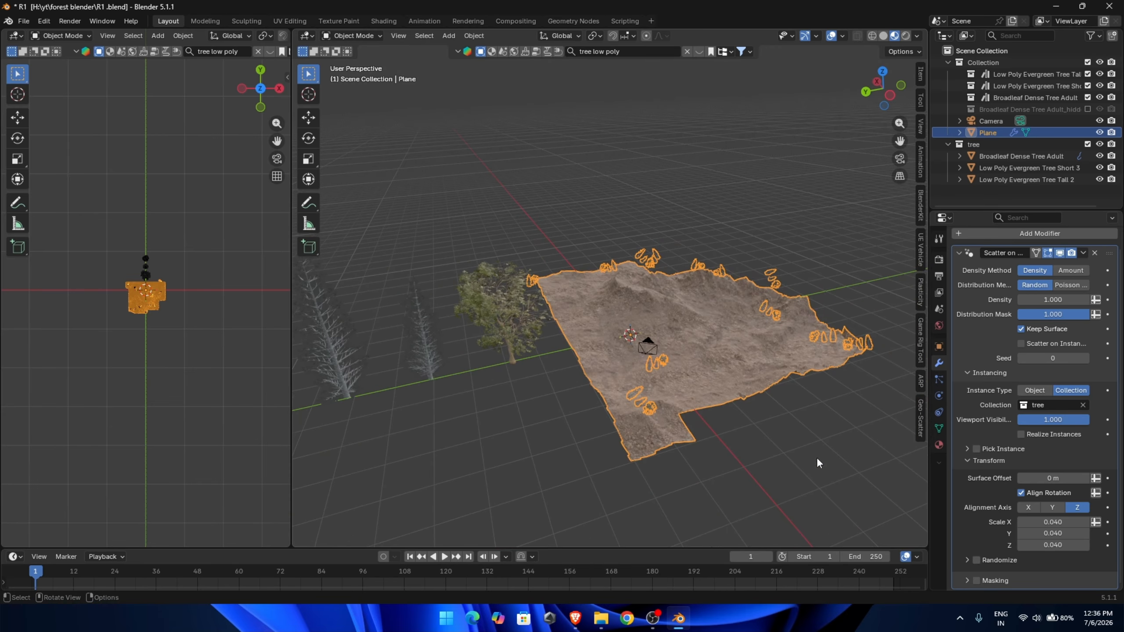
Step: Enable Randomize and Pick Instance for the scatter and turn off Align Rotation
click(977, 561)
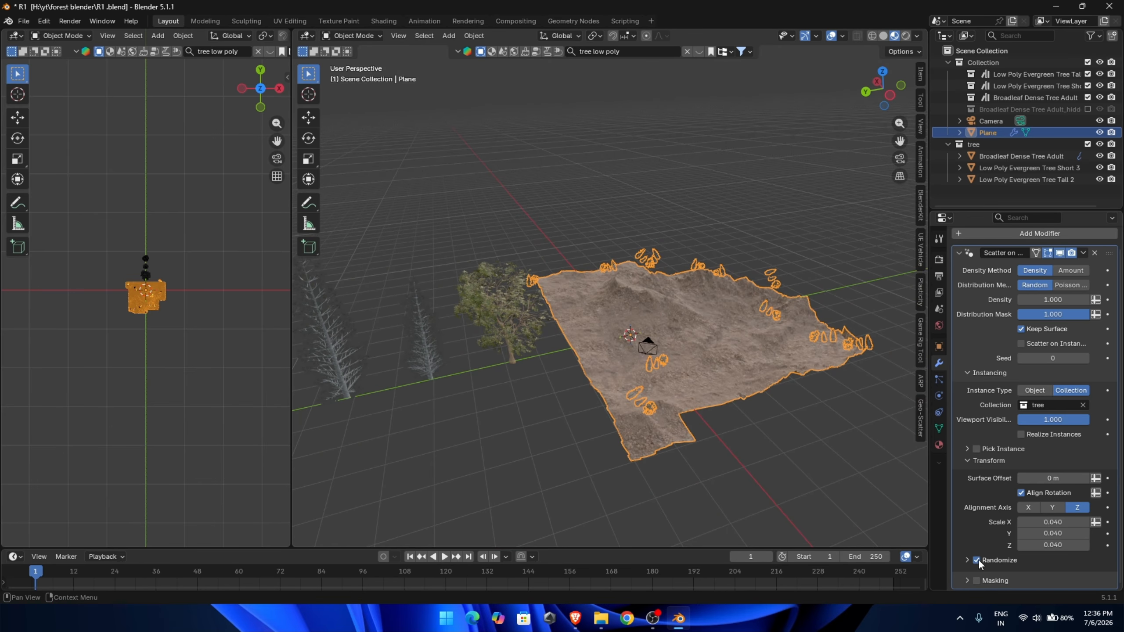
click(977, 449)
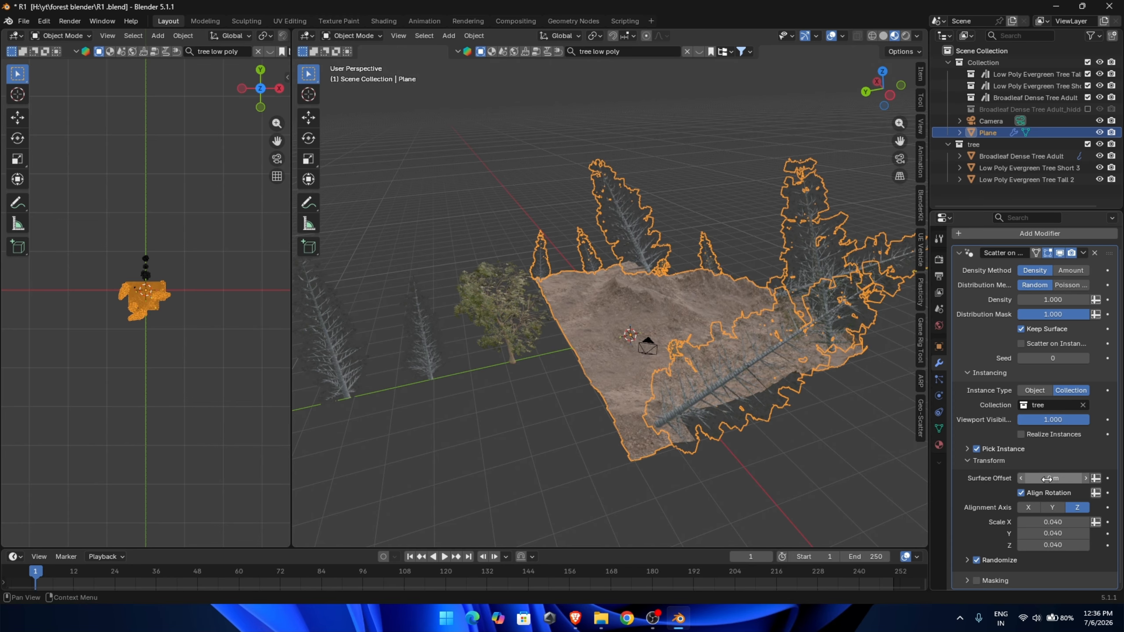
click(1021, 492)
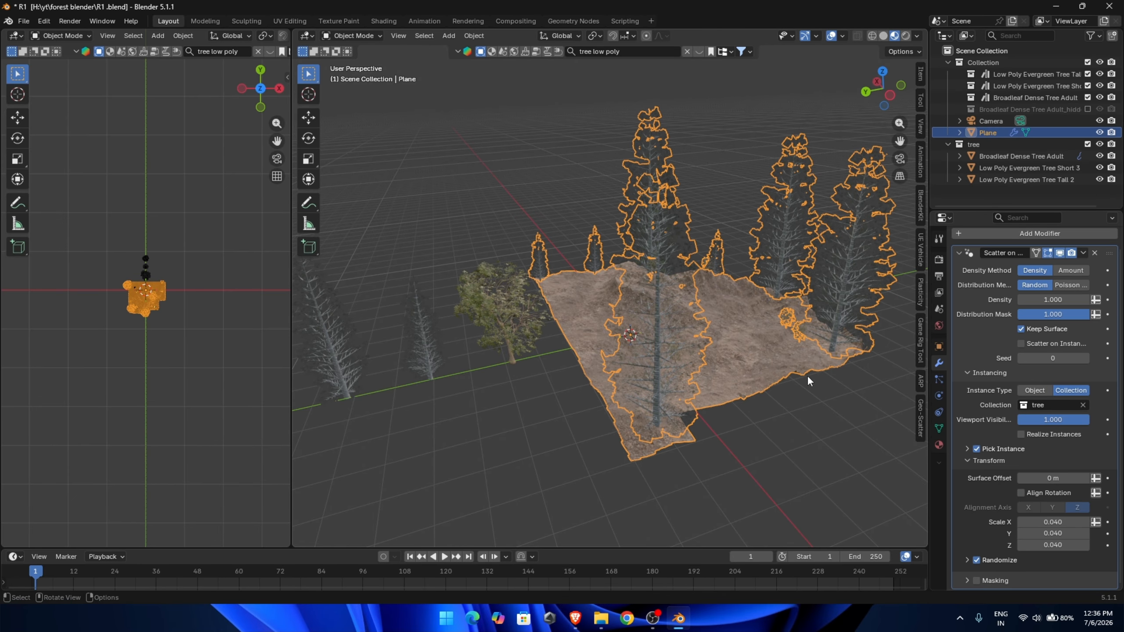
Step: Set the tree scatter's density on the terrain to 5
scroll(805, 378, up, 2)
scroll(783, 375, down, 5)
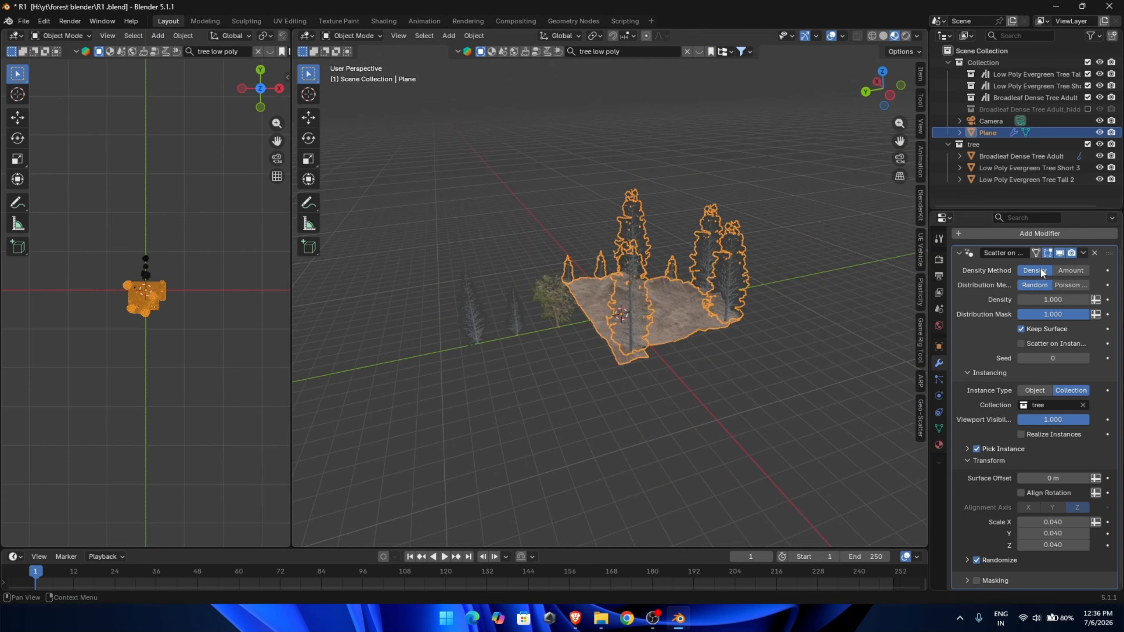
click(1086, 300)
click(1067, 298)
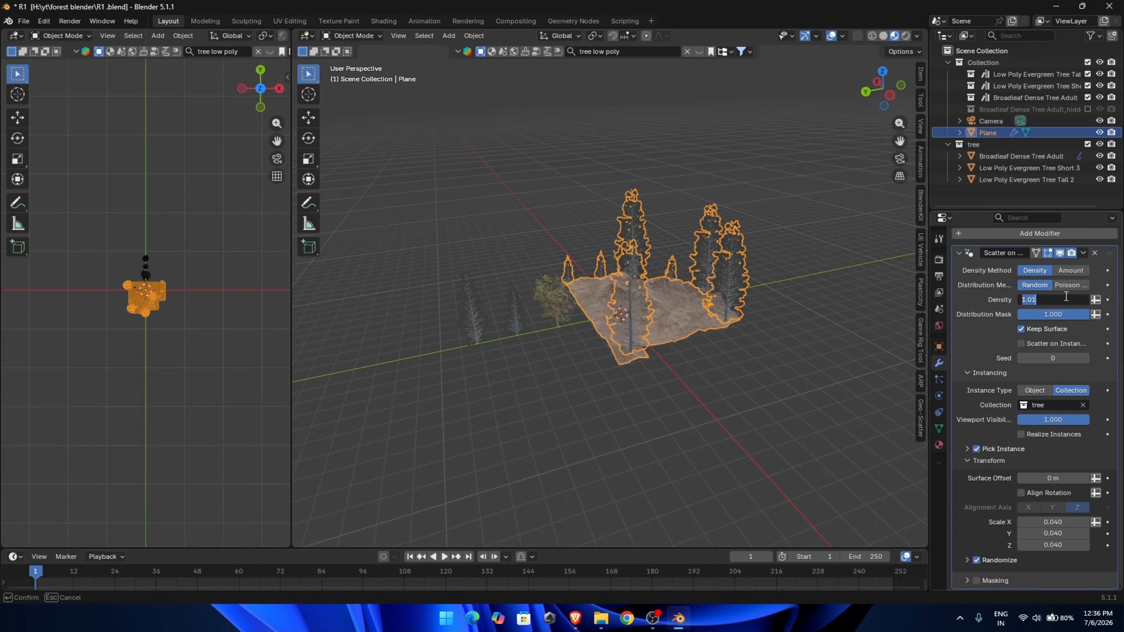
key(Return)
scroll(675, 239, up, 5)
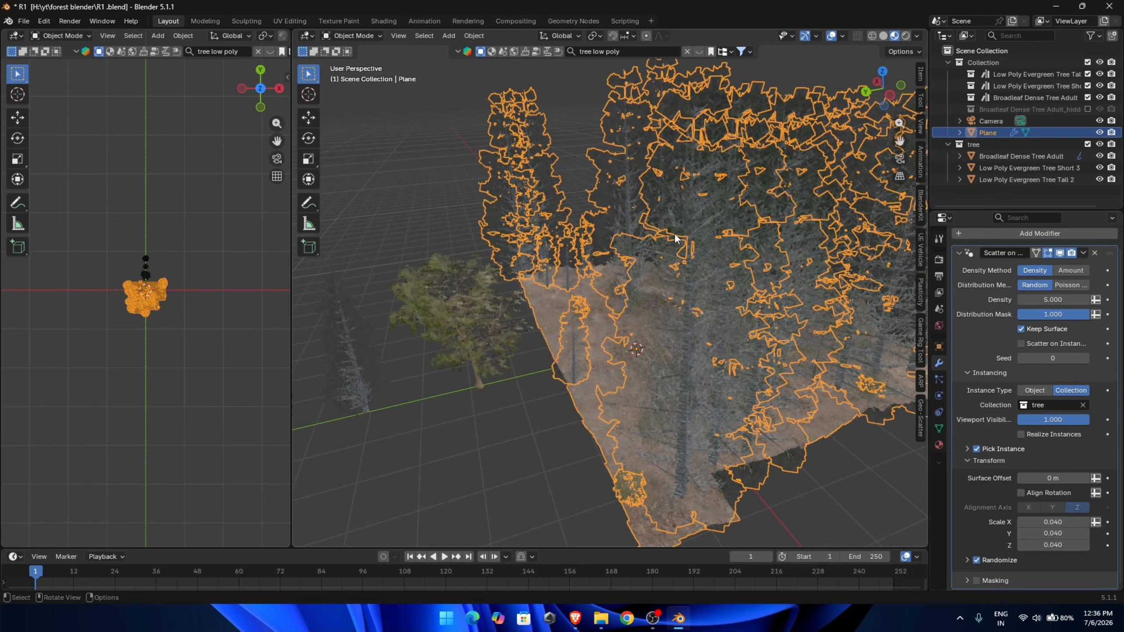
mouse_move(646, 314)
middle_down()
mouse_move(661, 341)
mouse_move(655, 311)
middle_up()
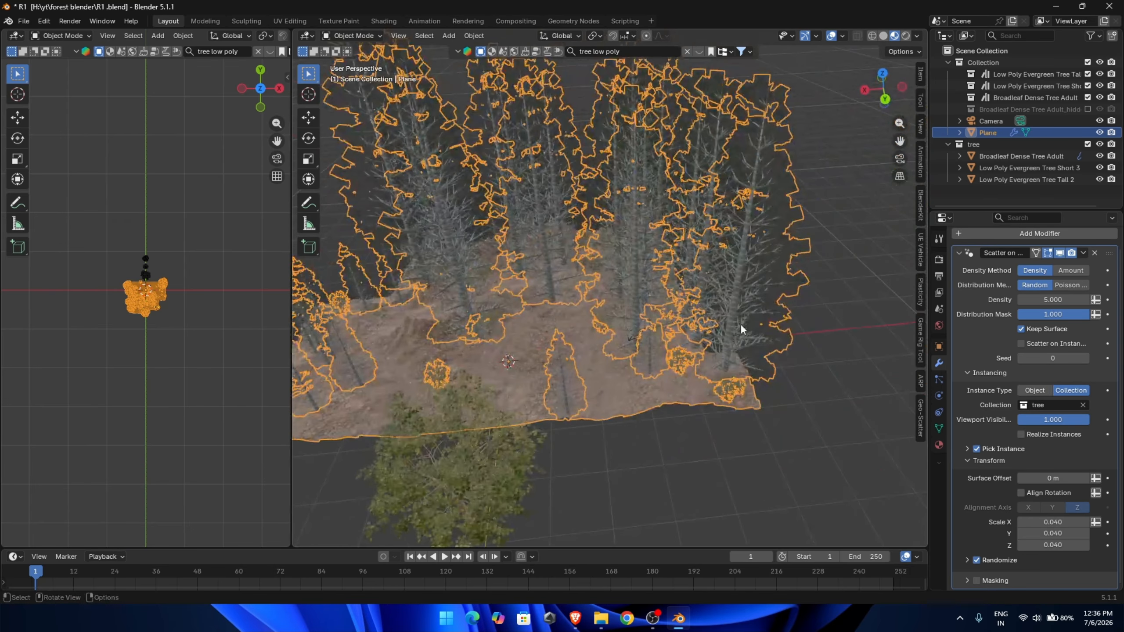
Step: Look through the camera and set the scattered trees' scale to 0.010 on X, Y and Z
click(900, 159)
scroll(720, 313, down, 4)
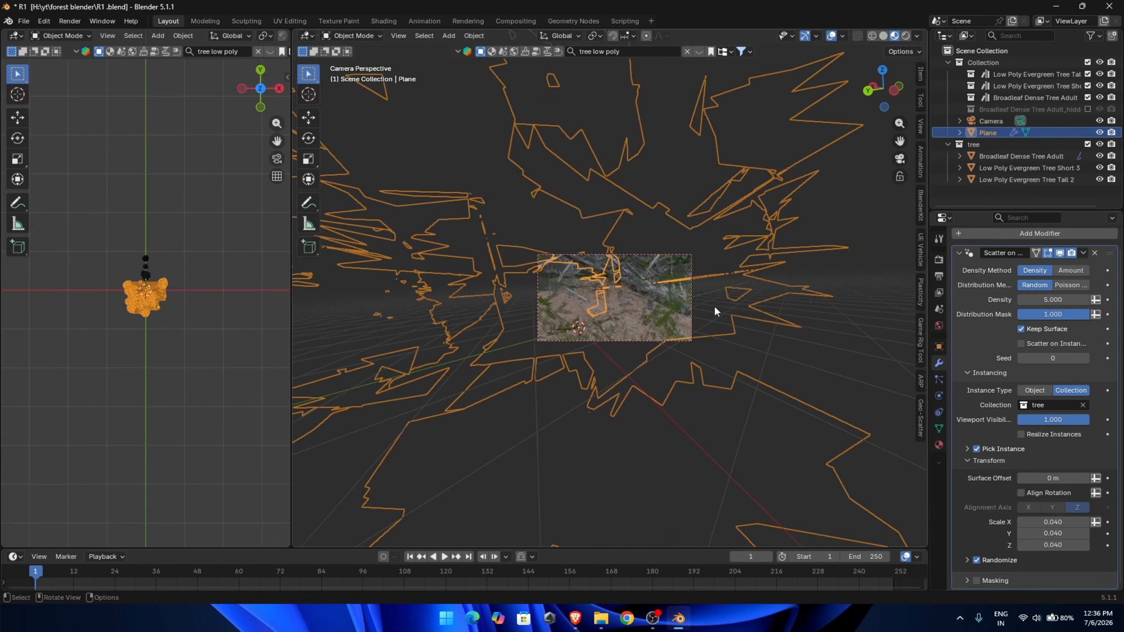
scroll(687, 339, up, 4)
scroll(688, 318, up, 2)
scroll(690, 301, down, 3)
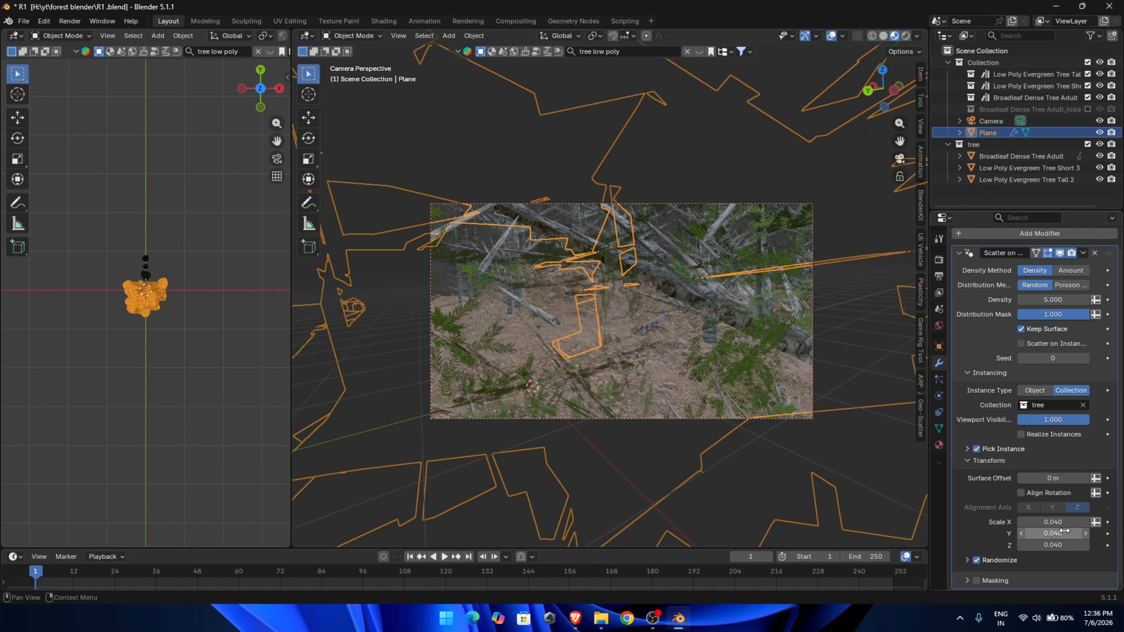
drag(1064, 523, 1064, 546)
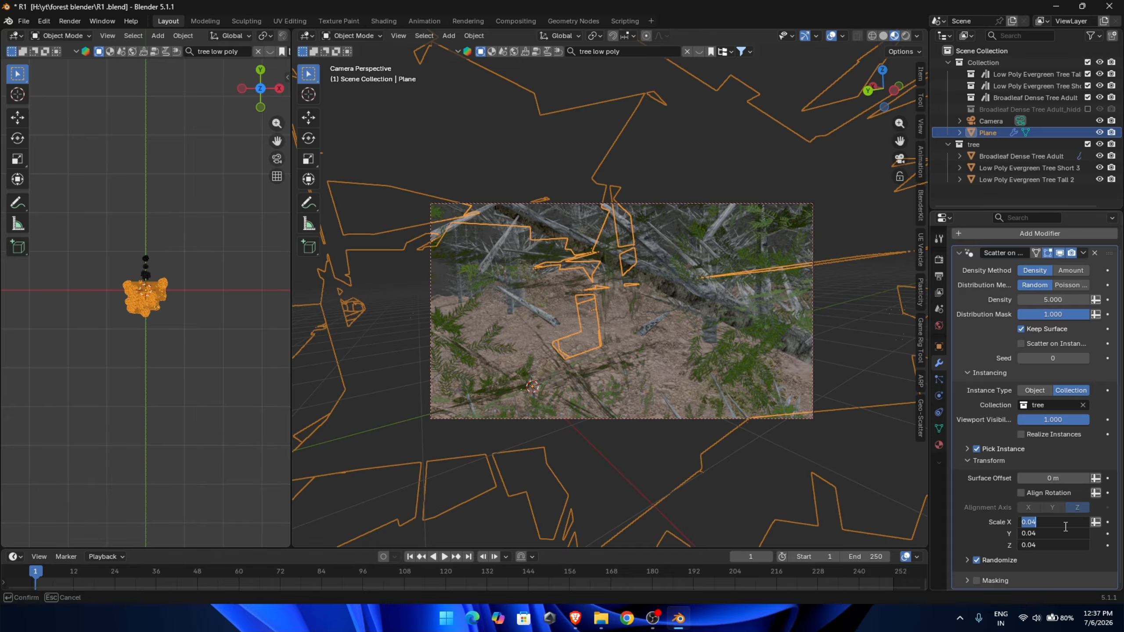
text(.)
key(Return)
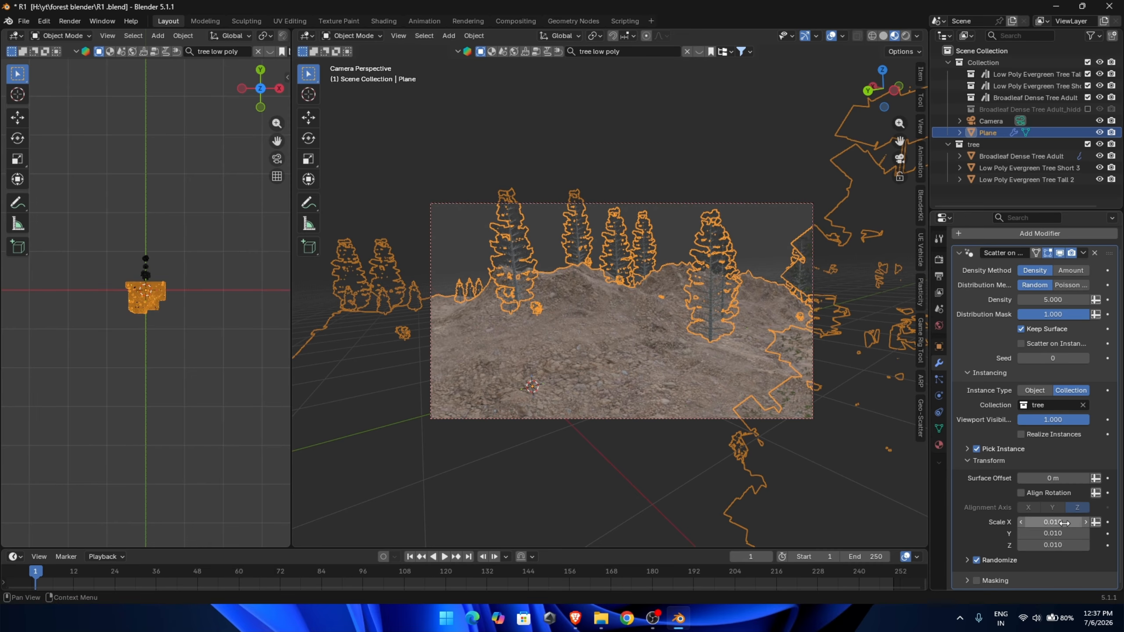
Step: Deselect the terrain, set the scatter density to 20 and switch the camera view to rendered shading
click(661, 77)
scroll(677, 253, up, 4)
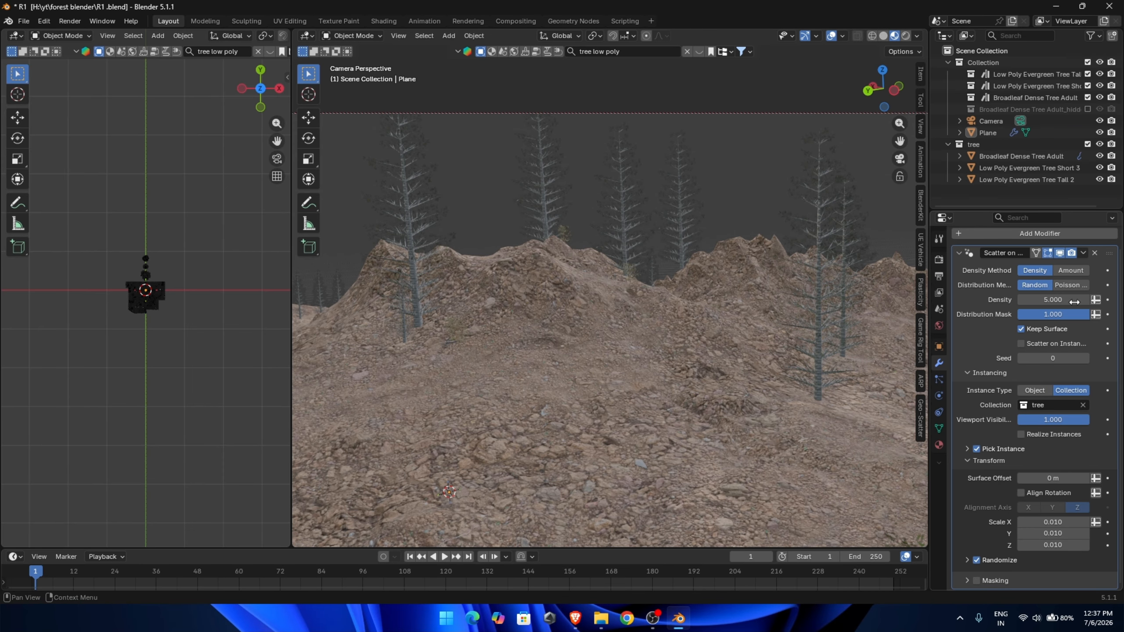
click(1047, 300)
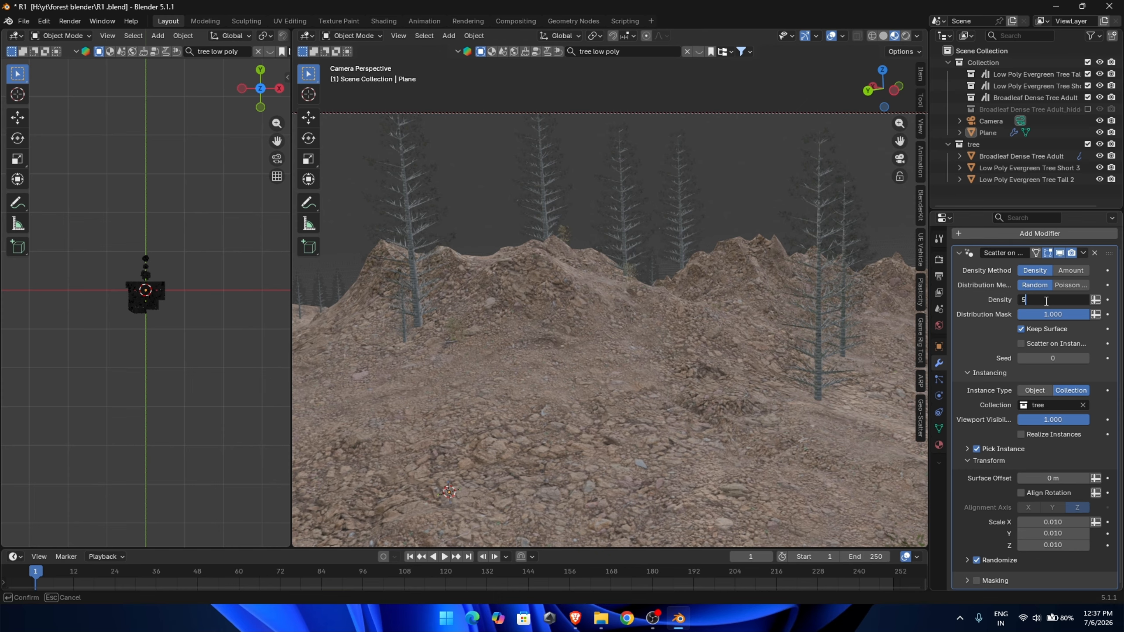
key(Return)
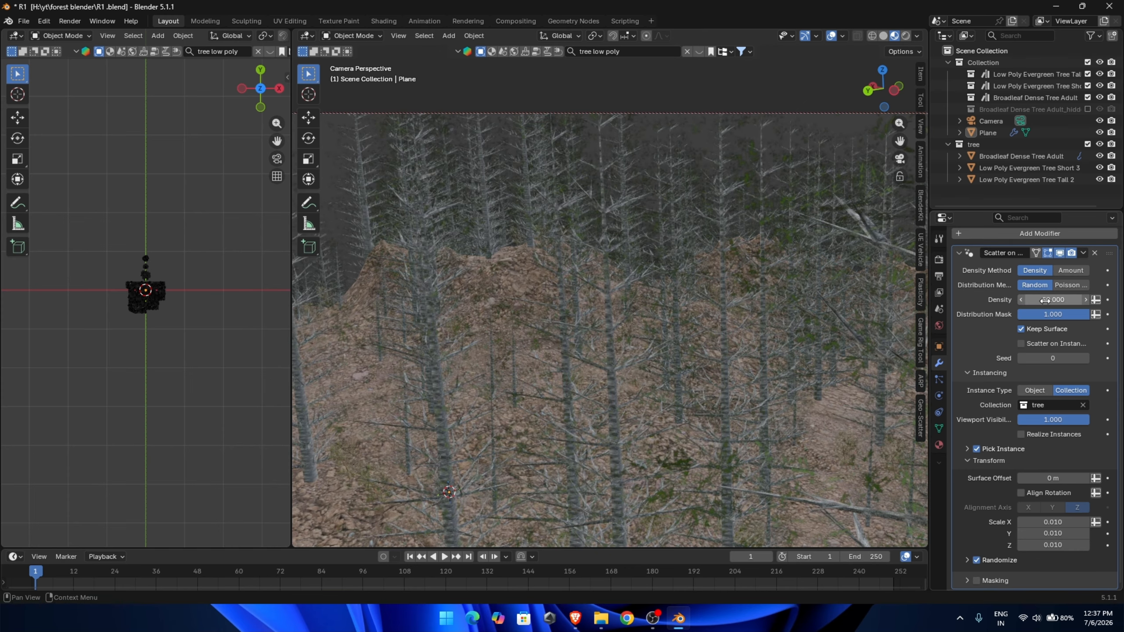
click(1045, 300)
text(20)
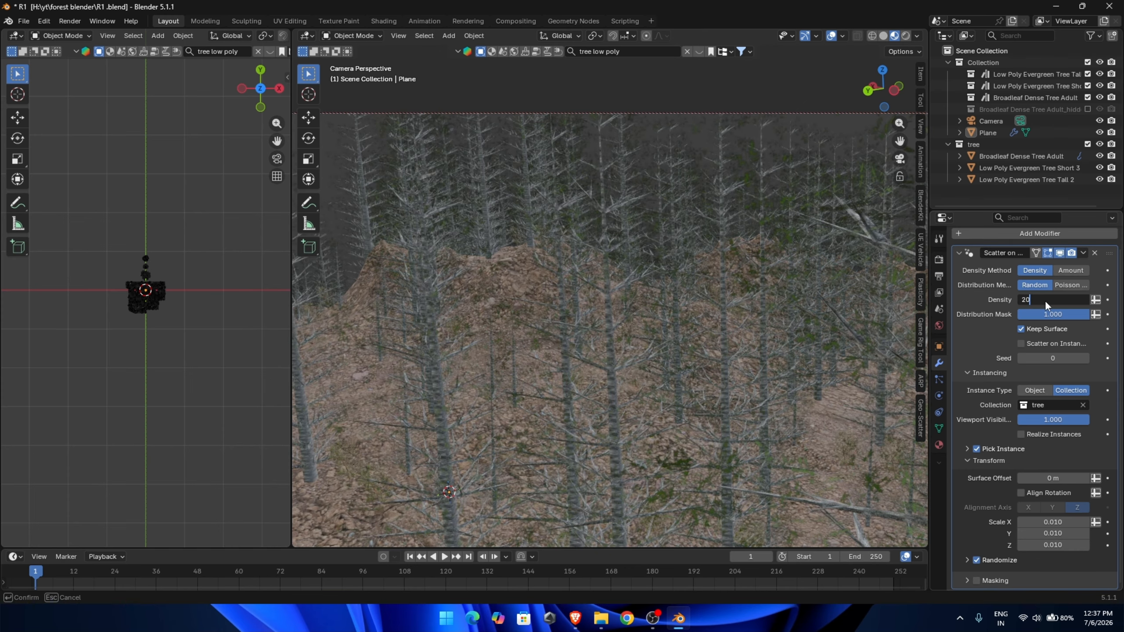
key(Return)
key(z)
click(677, 264)
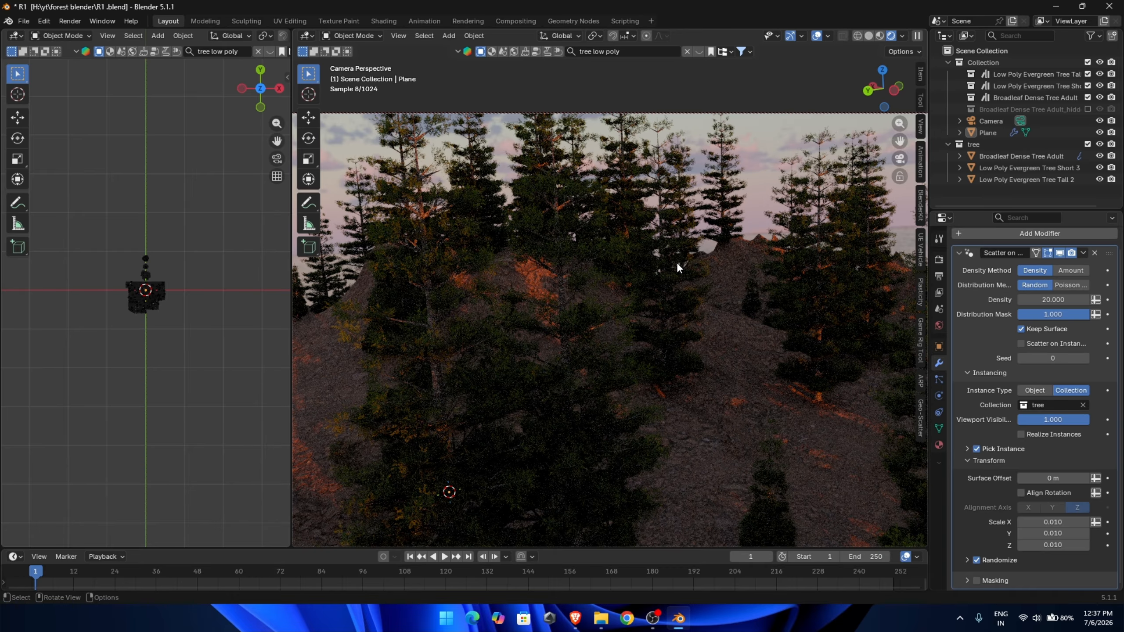
Step: Select the terrain plane, enable Masking in its scatter modifier and expand the mask settings
key(Home)
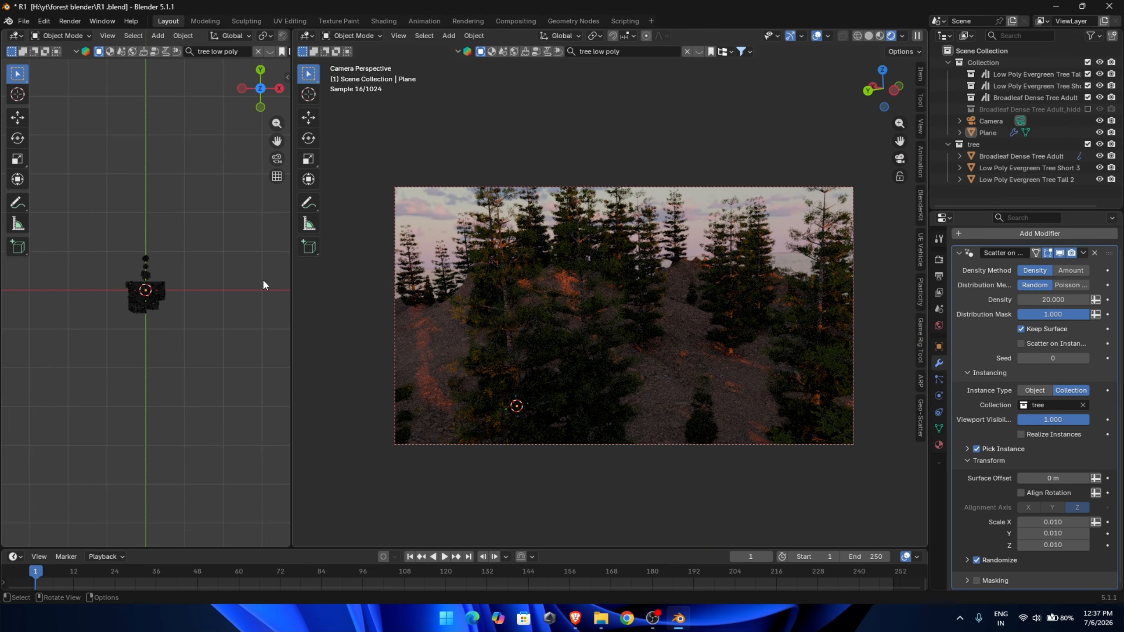
scroll(130, 305, up, 8)
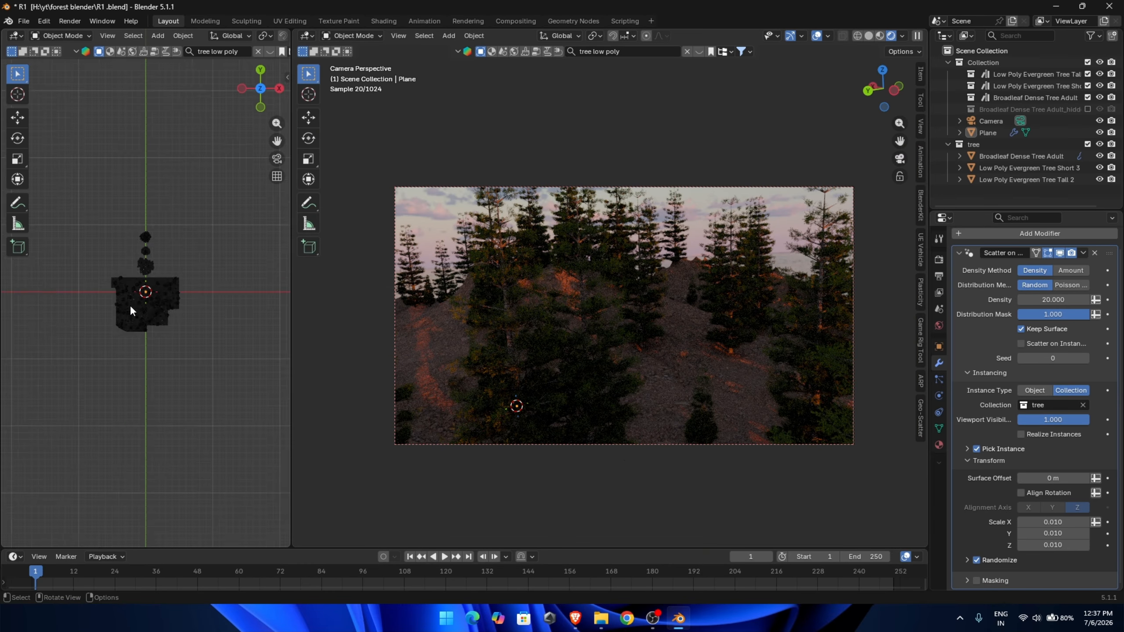
scroll(120, 313, up, 6)
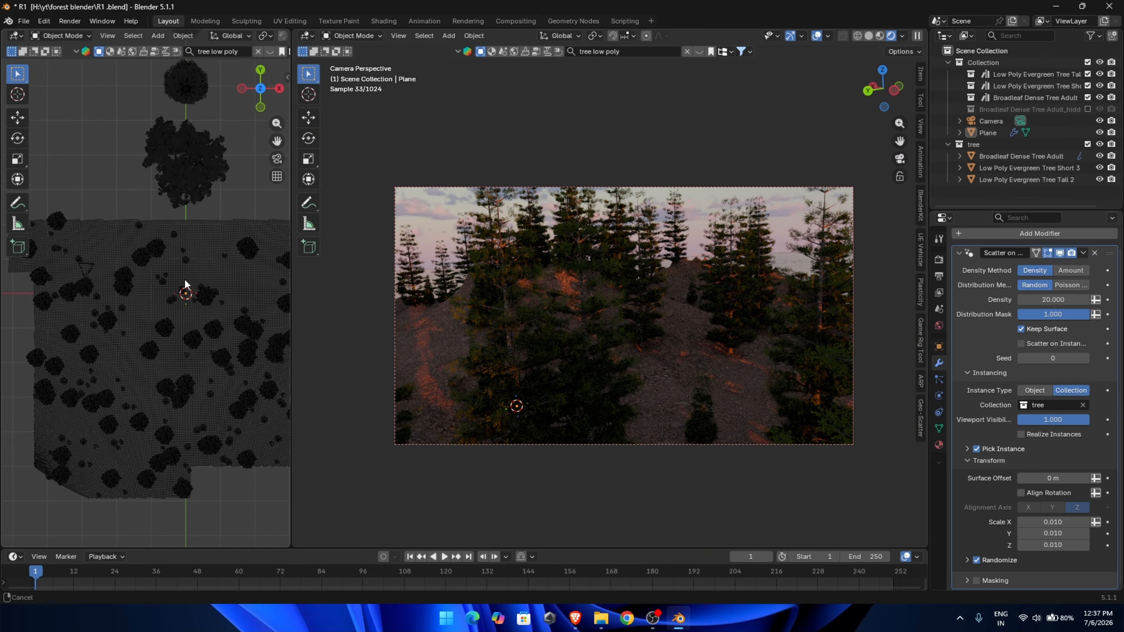
click(93, 281)
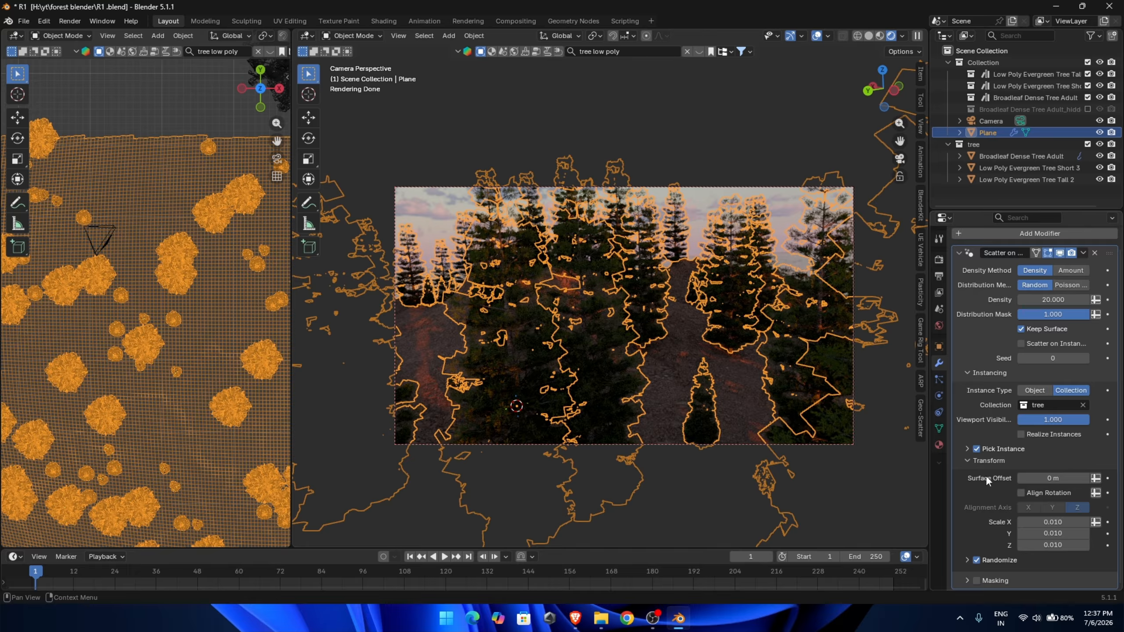
click(984, 584)
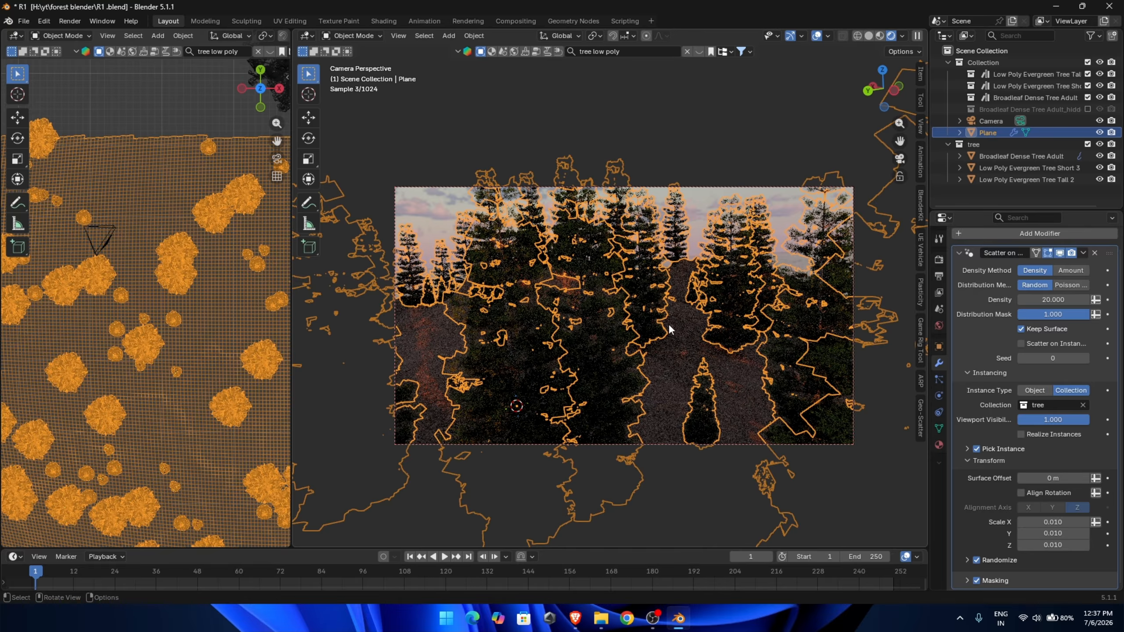
click(967, 581)
scroll(987, 532, down, 2)
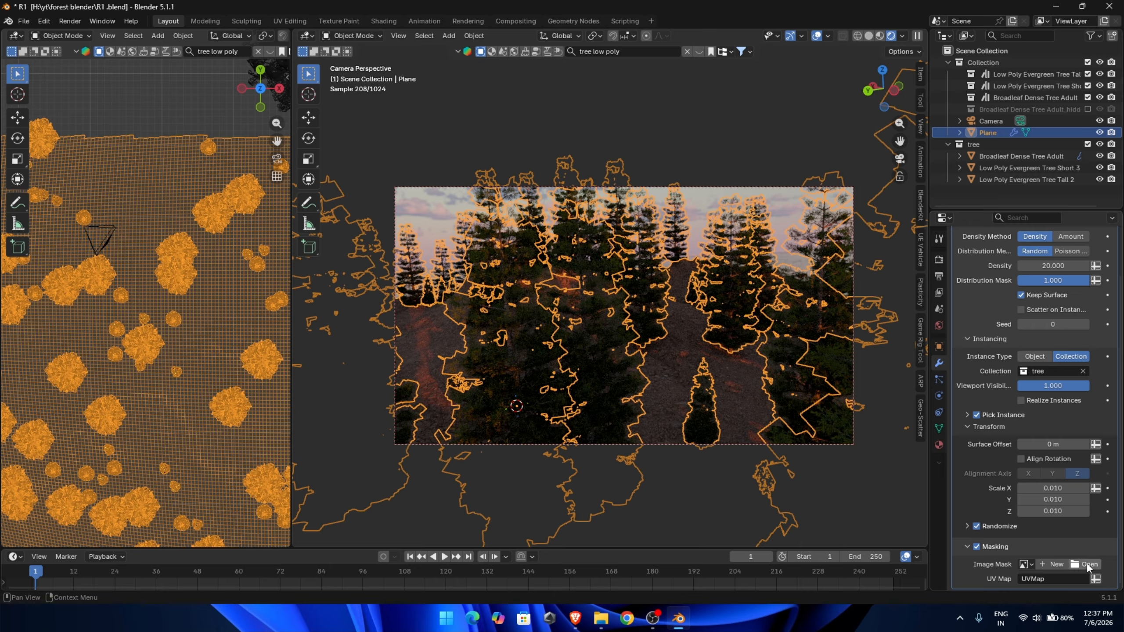
scroll(1043, 290, up, 4)
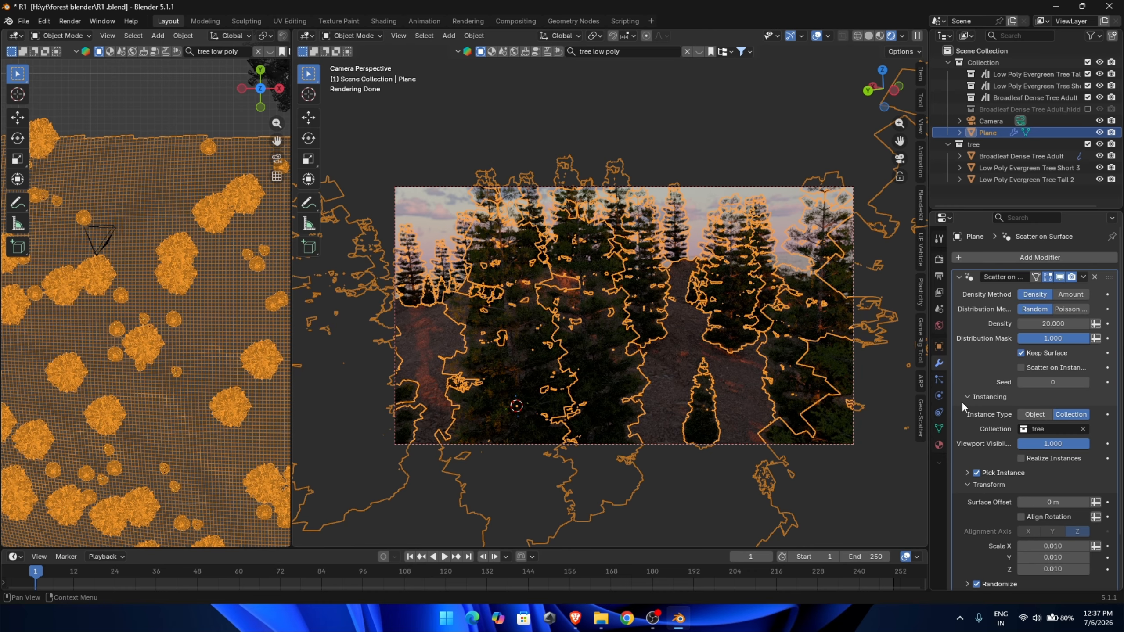
Step: Deselect the terrain, check the rendered camera view and add a Sun light to the scene
click(730, 145)
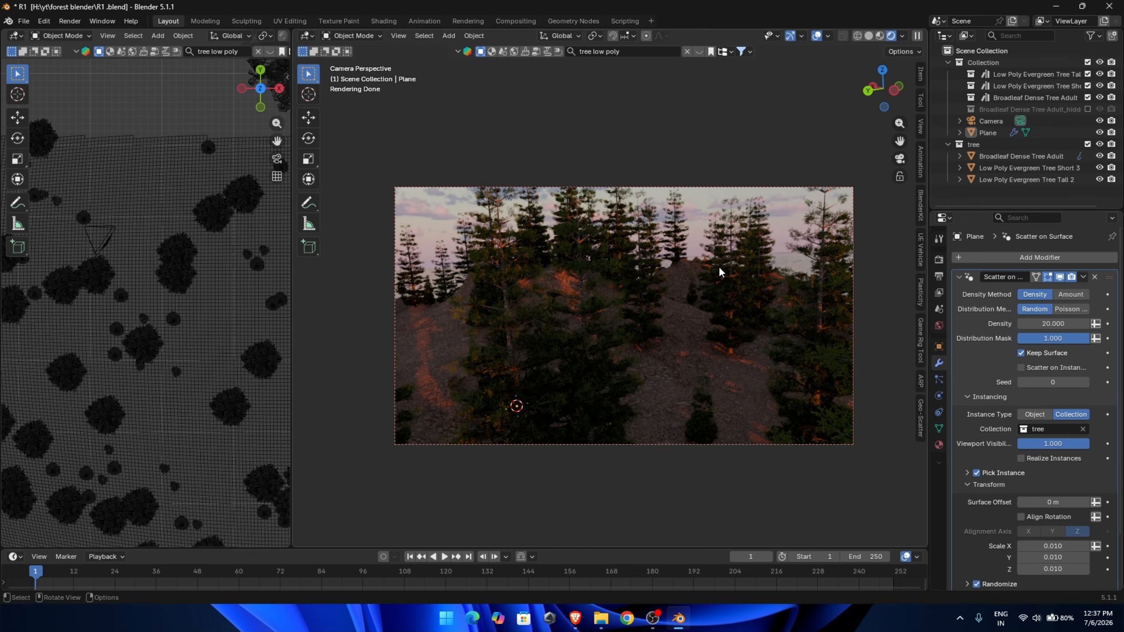
scroll(720, 274, up, 4)
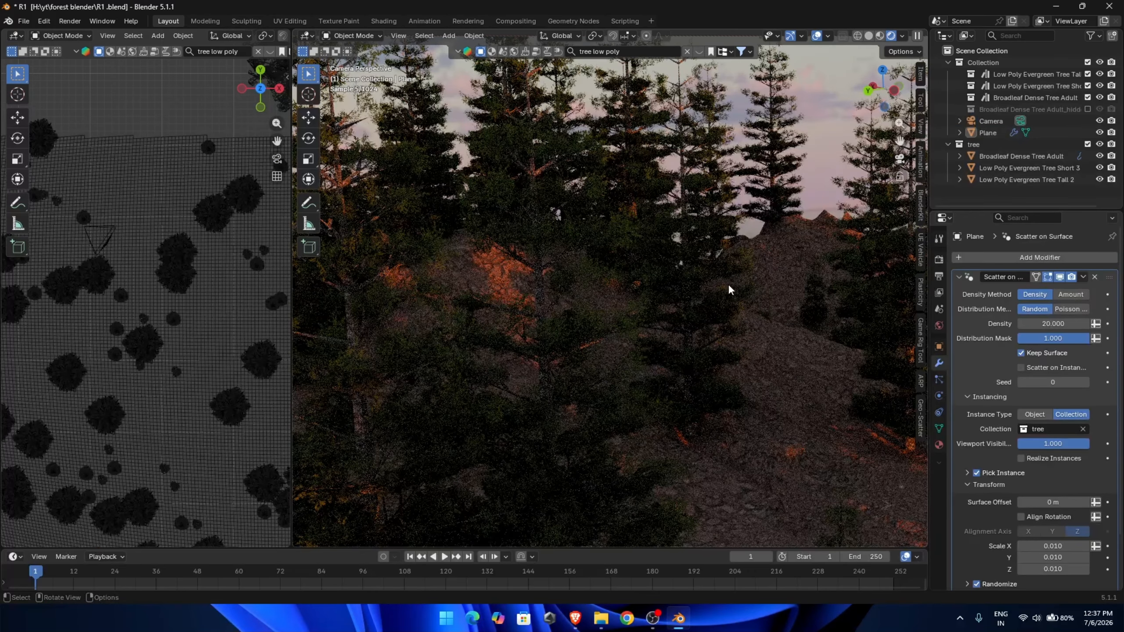
scroll(722, 301, down, 2)
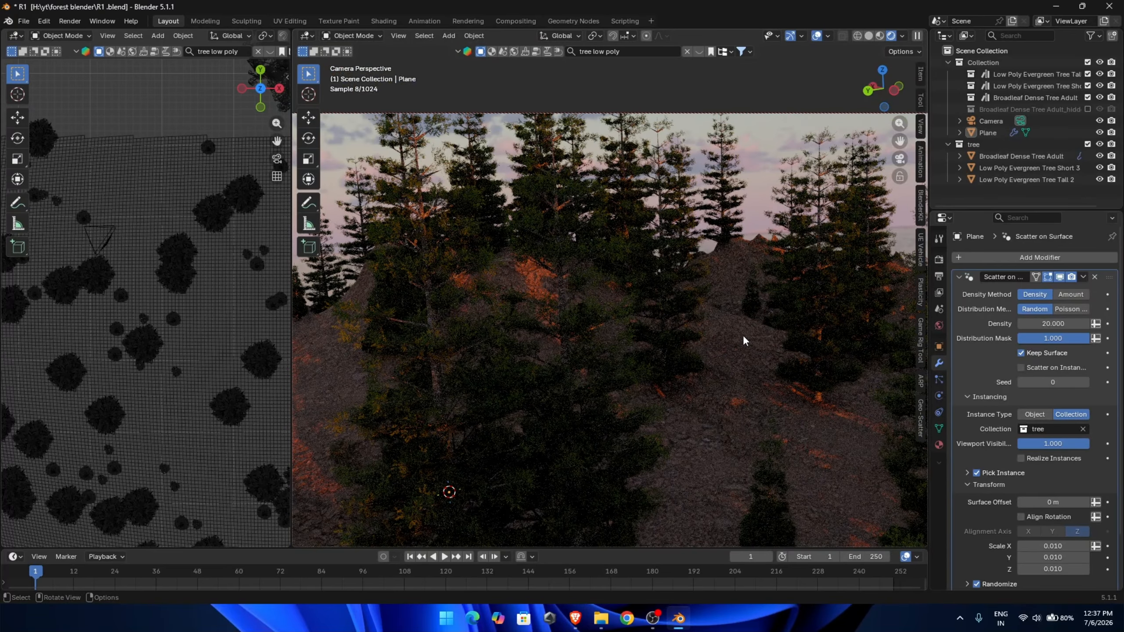
scroll(790, 347, down, 2)
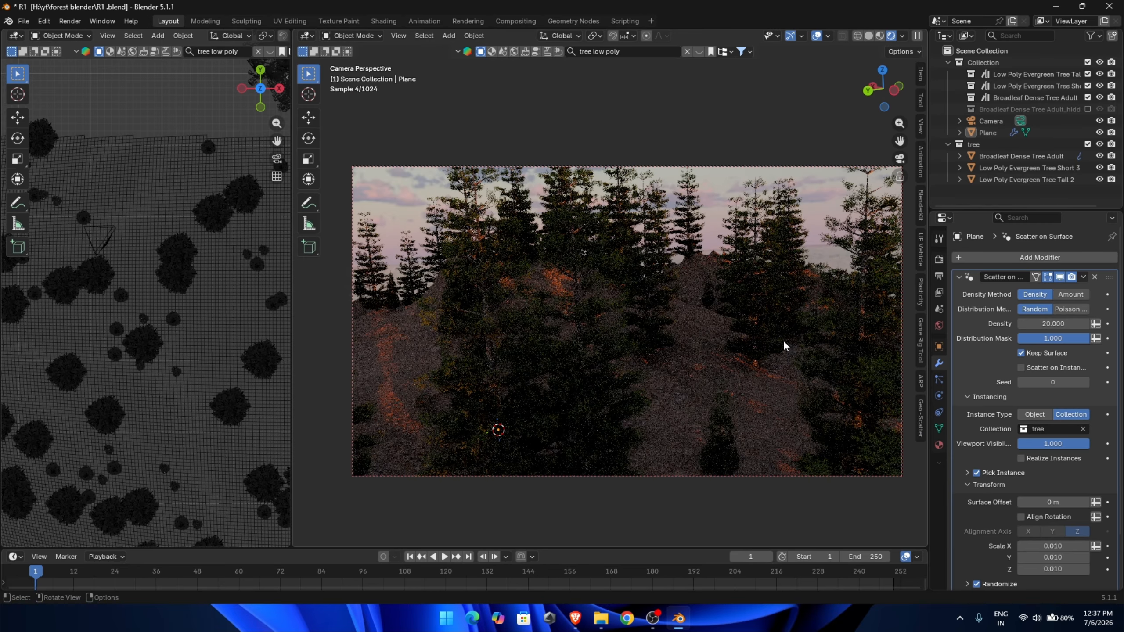
scroll(151, 177, down, 3)
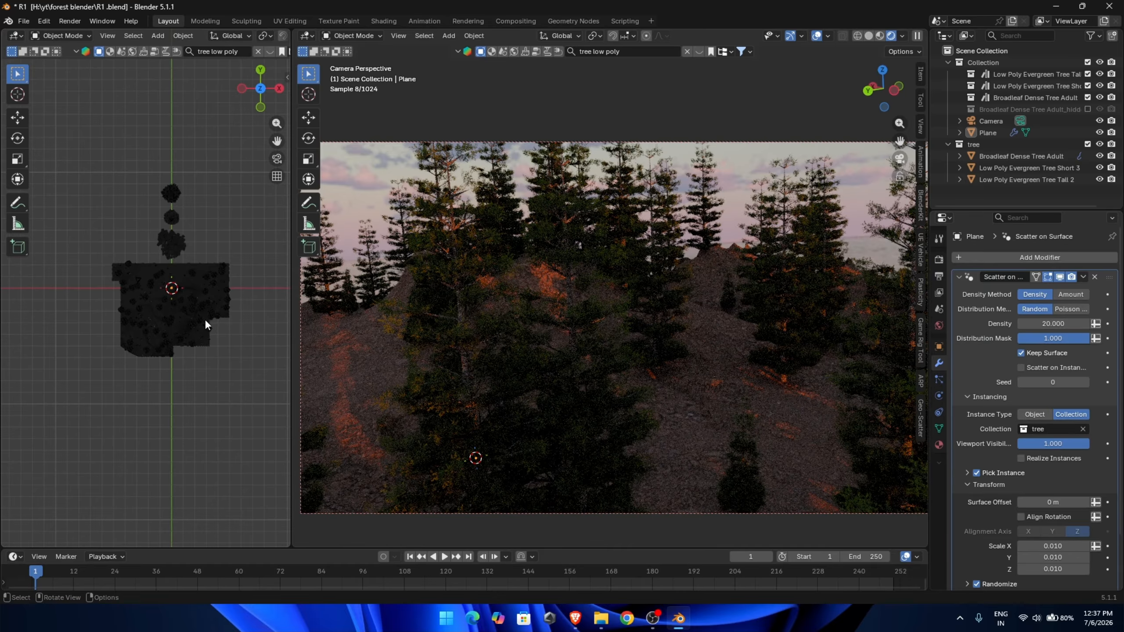
key(shift+a)
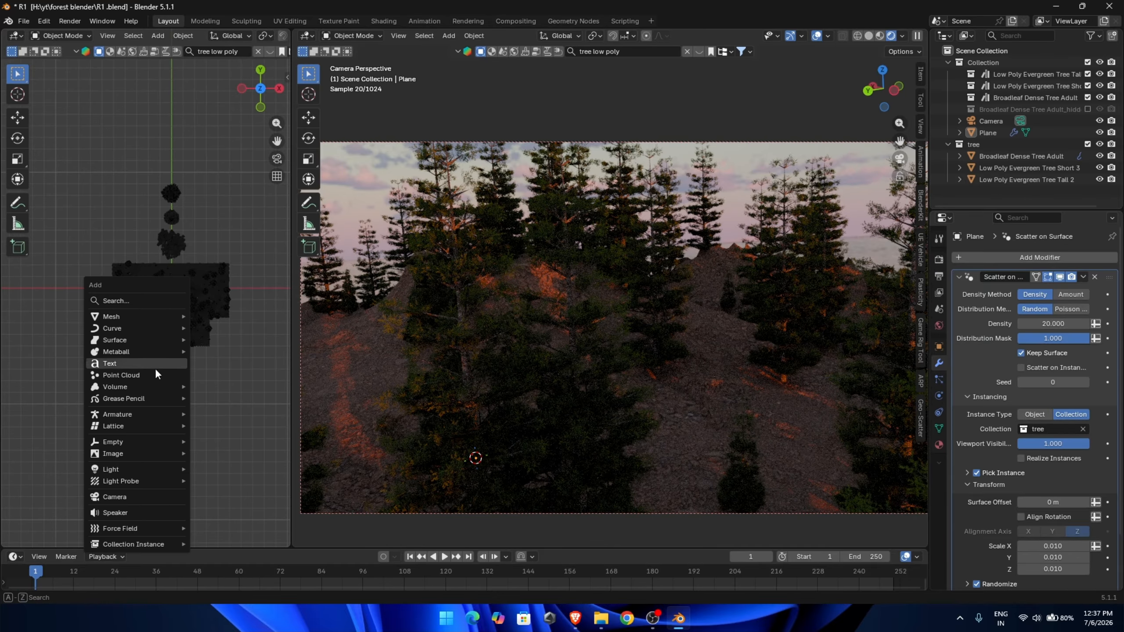
mouse_move(151, 477)
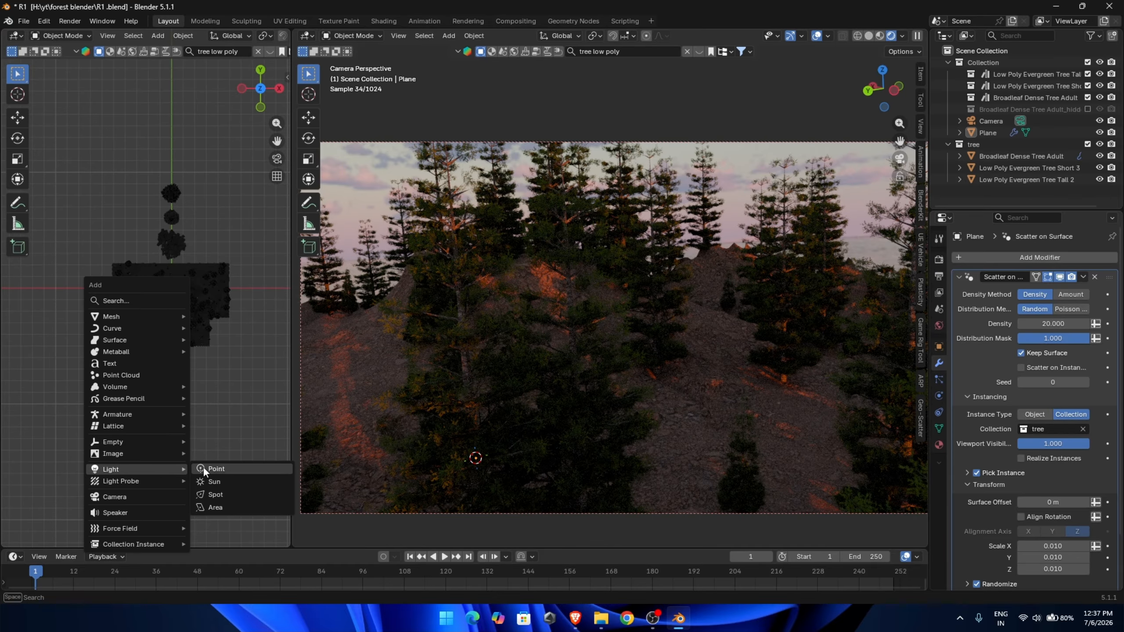
click(221, 482)
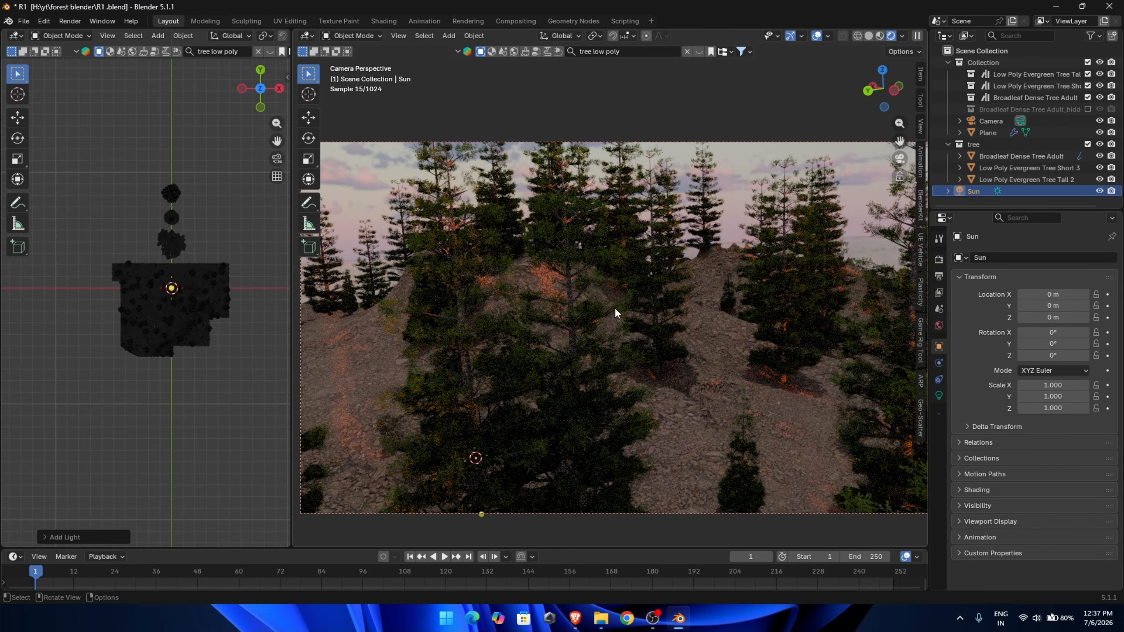
Step: Aim the Sun light diagonally across the terrain and try to move it along the X axis
drag(135, 320, 159, 292)
key(g)
key(x)
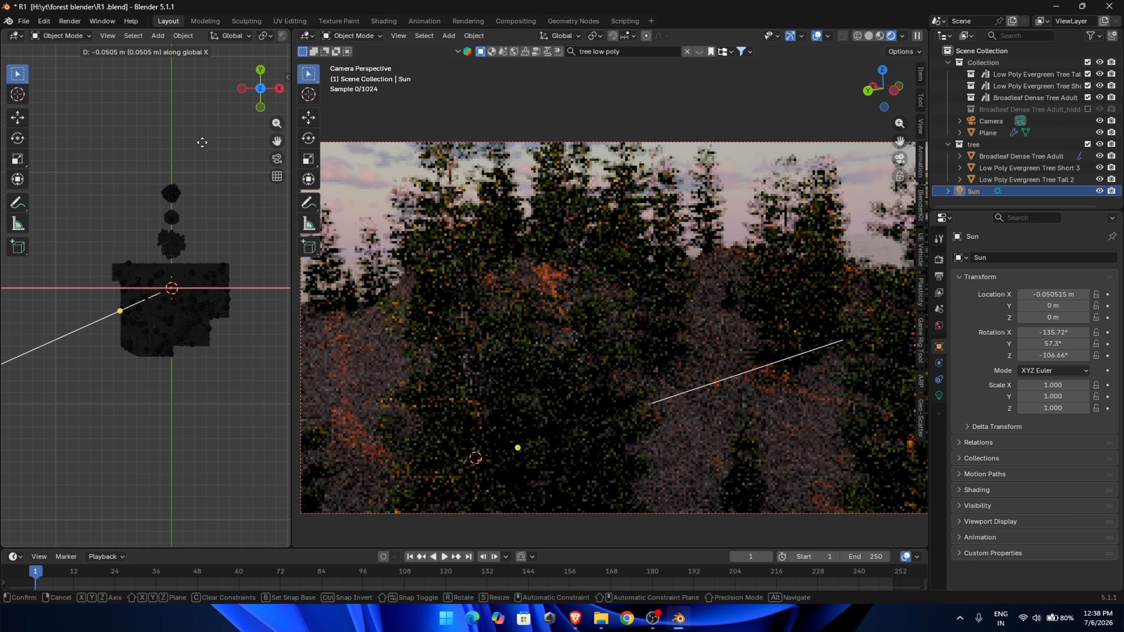
key(Escape)
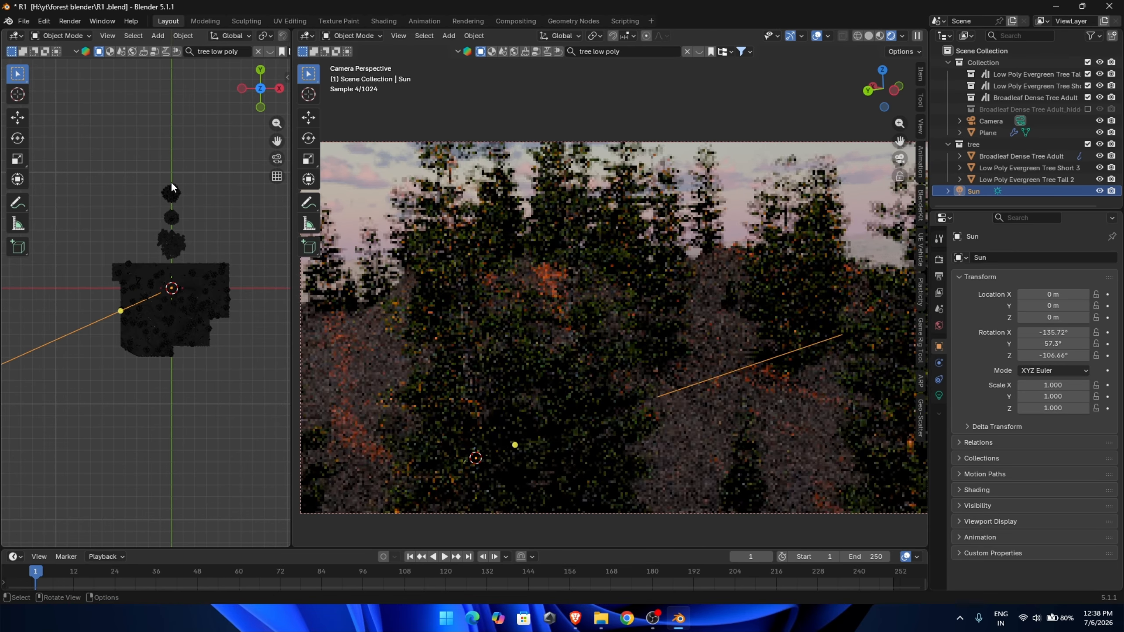
Step: Raise the Sun light along Z to about 11.5 m and aim it roughly along negative X in top view
middle_drag(171, 188, 191, 164)
key(g)
key(z)
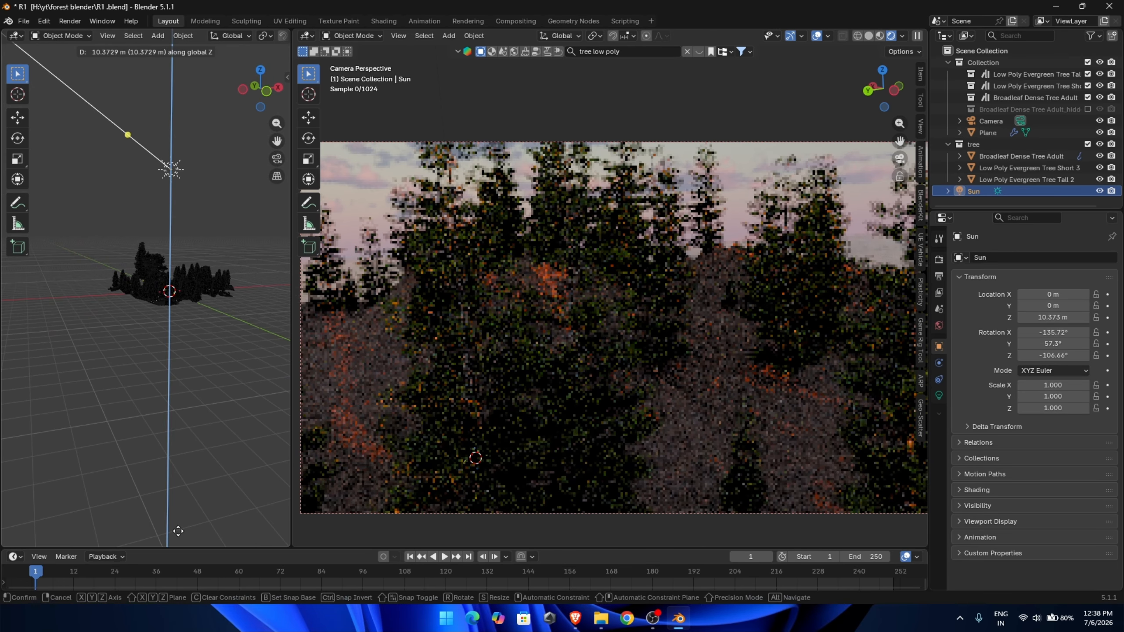
click(178, 519)
key(KP_7)
drag(129, 306, 113, 281)
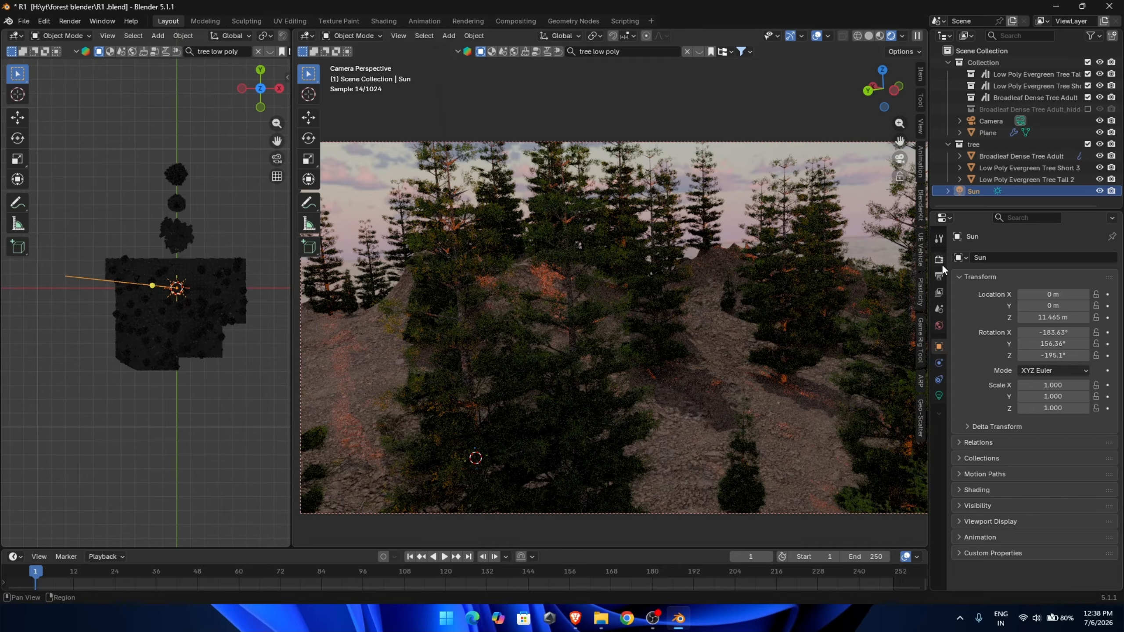
Step: Open the Sun light's data properties, try a strength of 5 and settle on 3
click(939, 275)
scroll(1031, 432, down, 5)
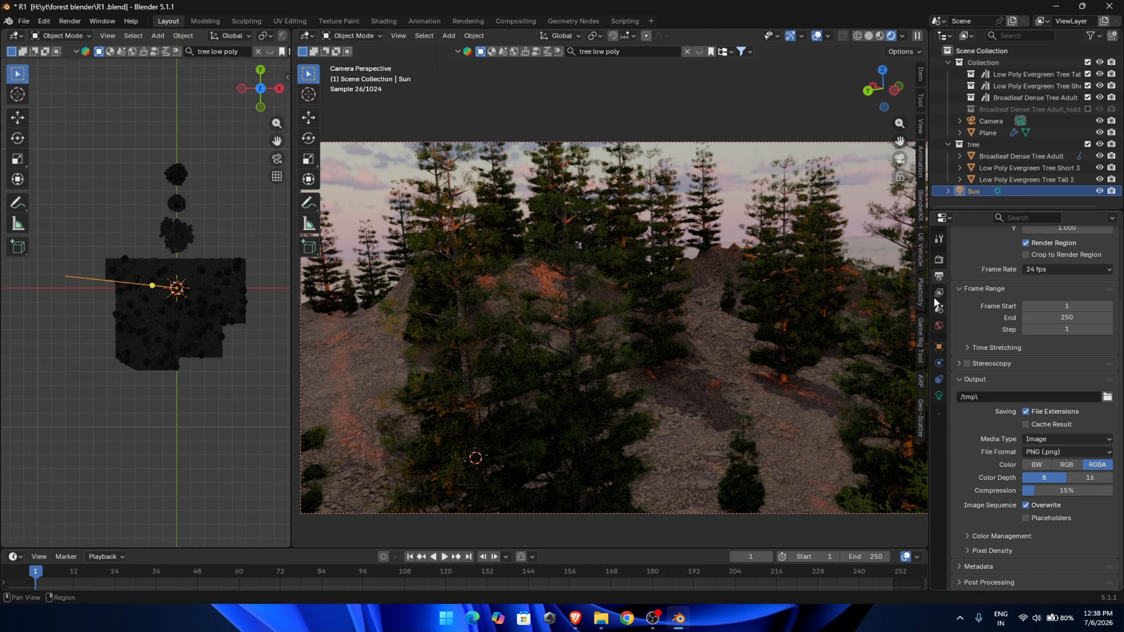
click(939, 260)
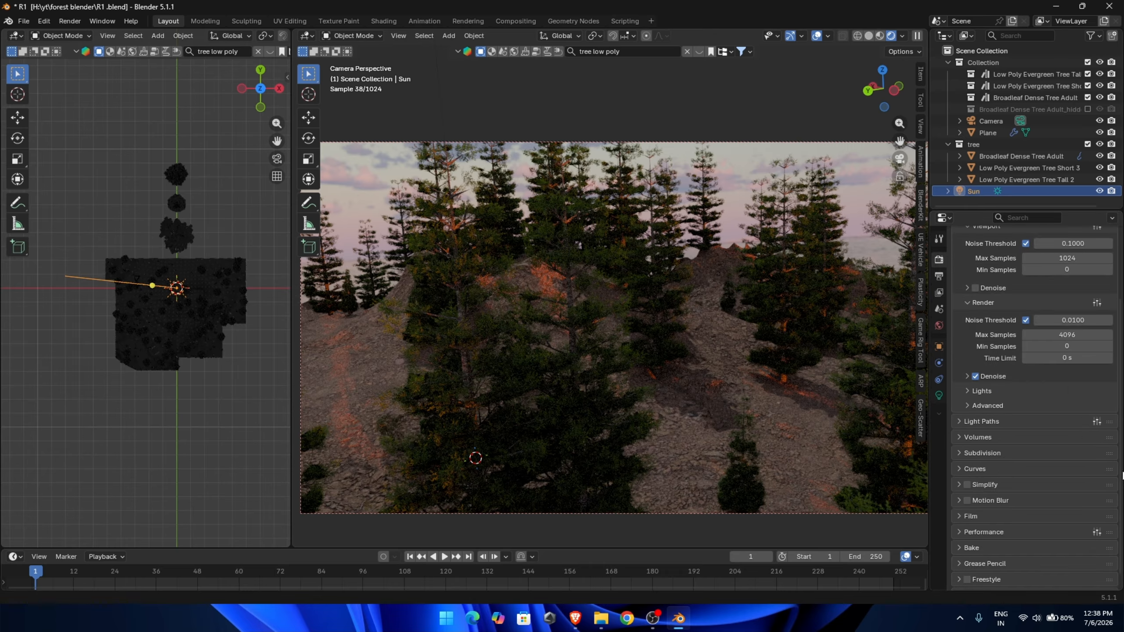
scroll(1014, 431, down, 1)
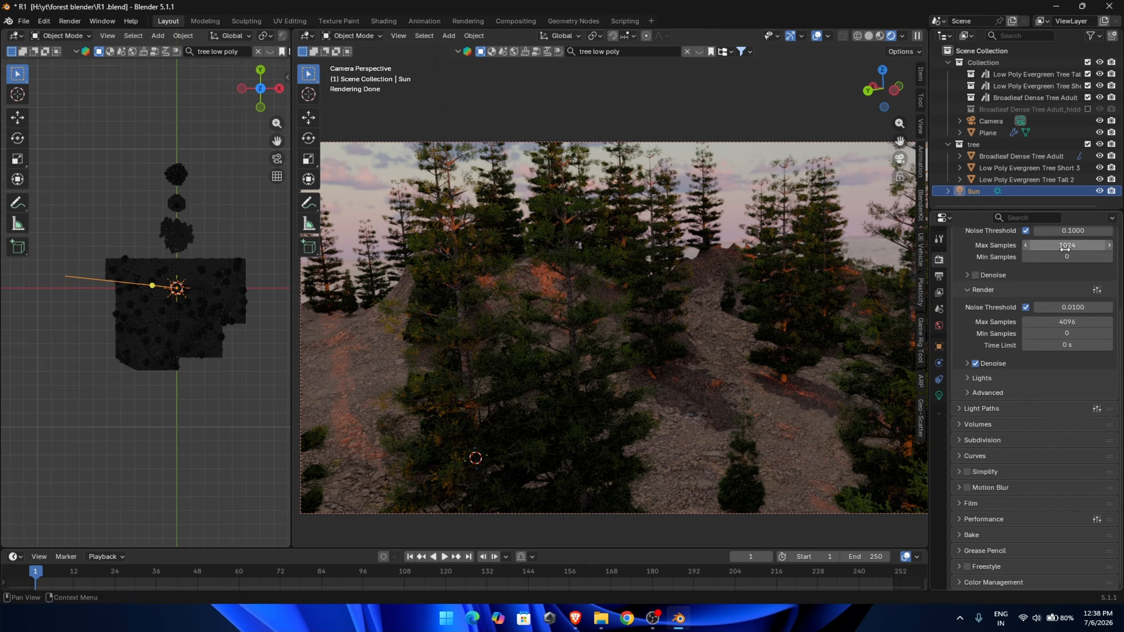
click(939, 394)
double_click(1065, 358)
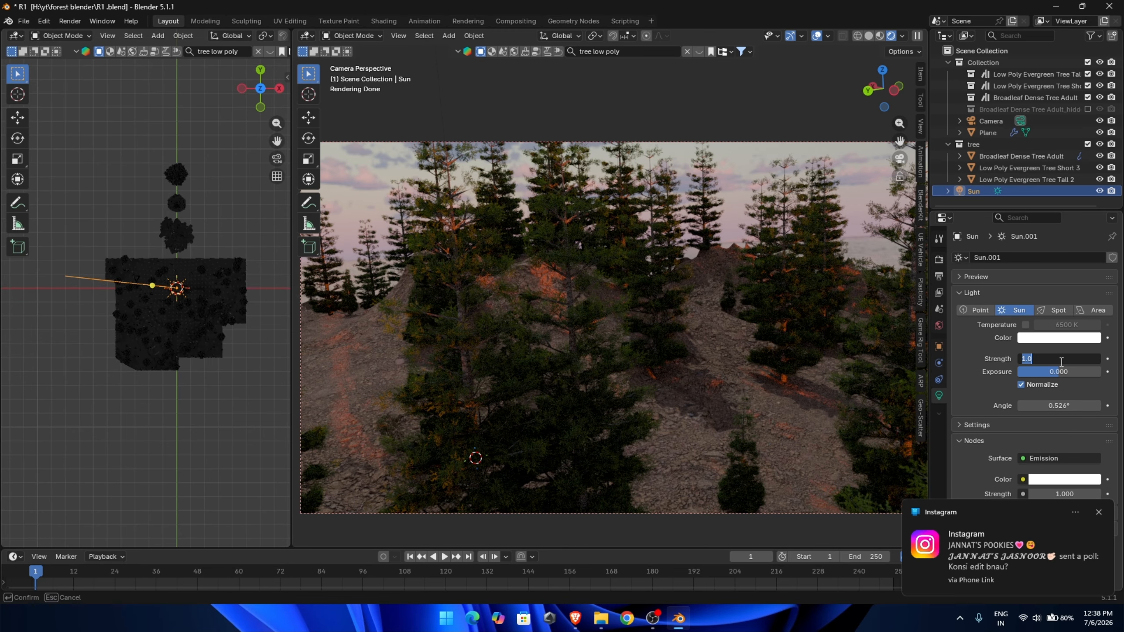
text(5)
key(Return)
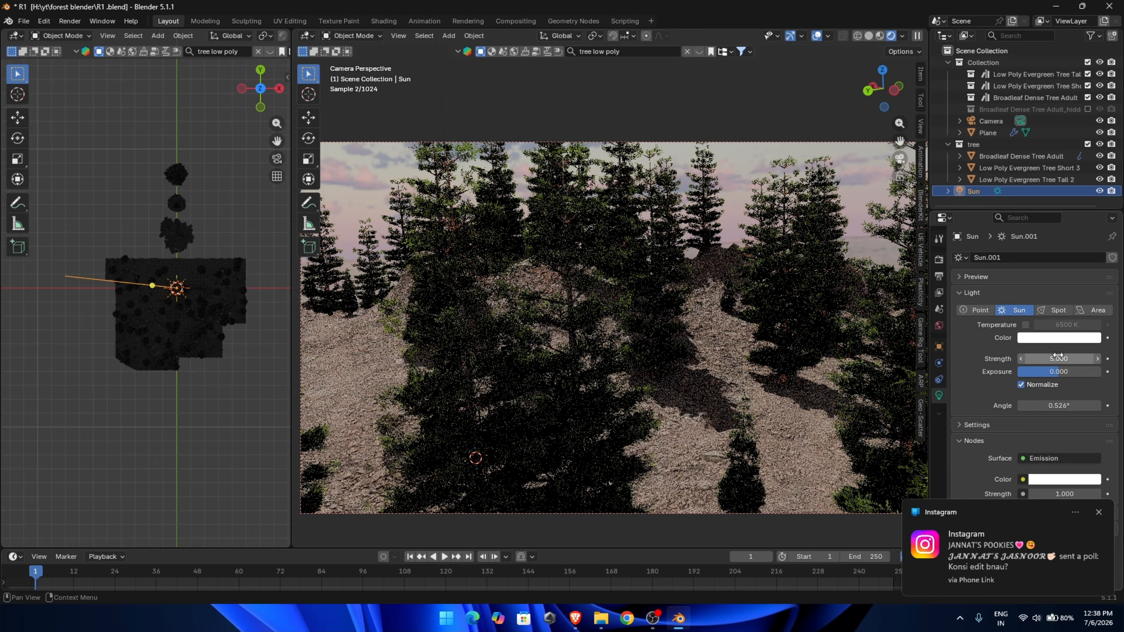
double_click(1059, 355)
key(Return)
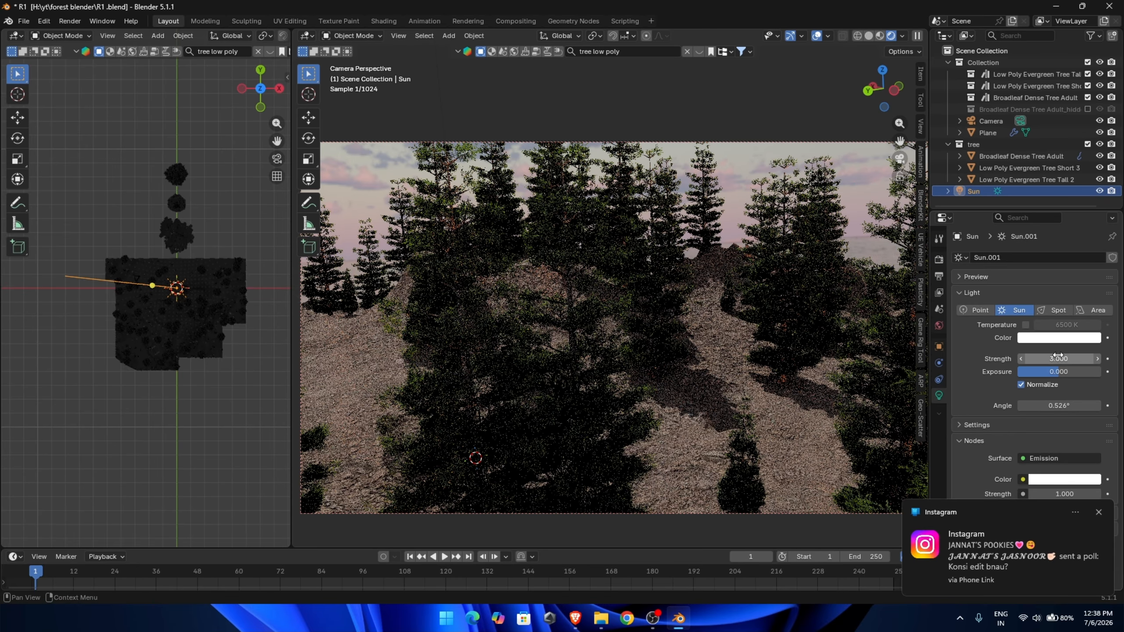